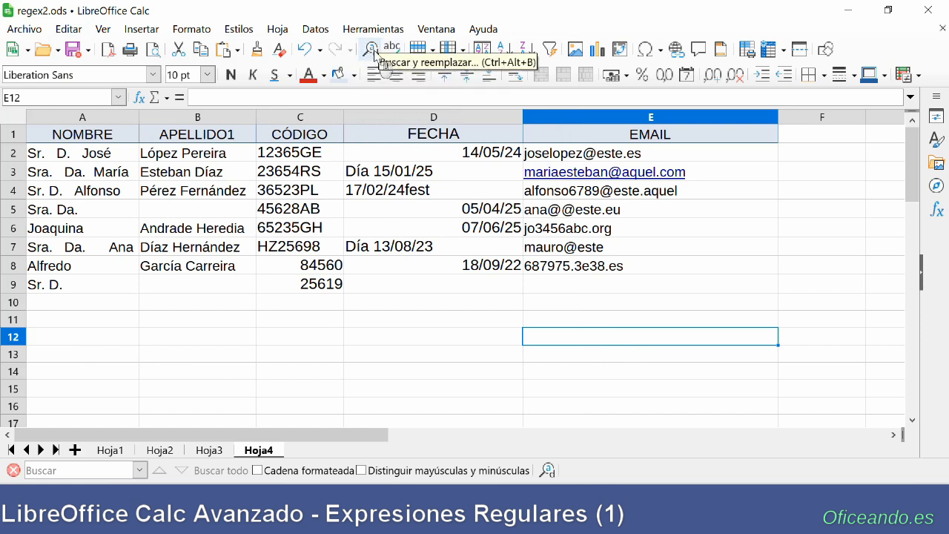
# Find all cells containing the first surname from cell B2, using Find and Replace with regular expressions enabled.
pyautogui.click(370, 49)
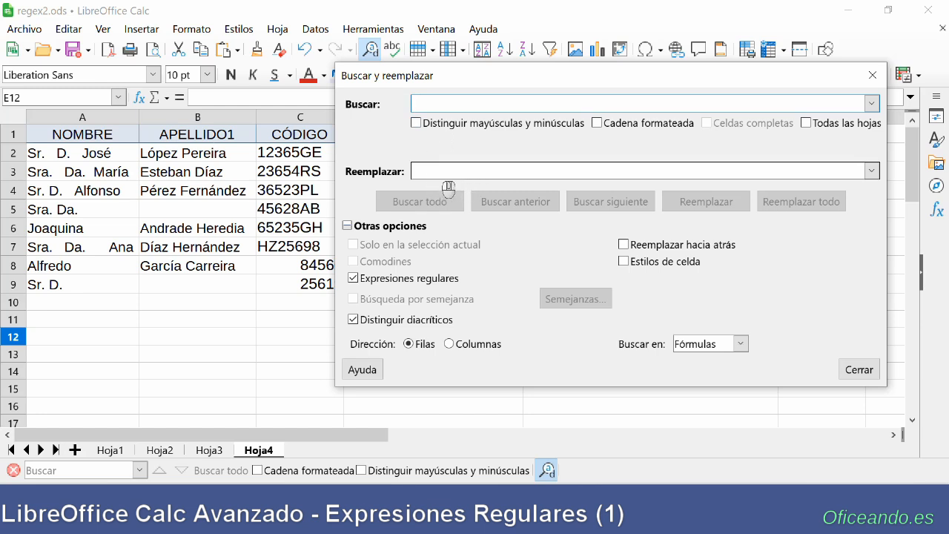
pyautogui.click(422, 98)
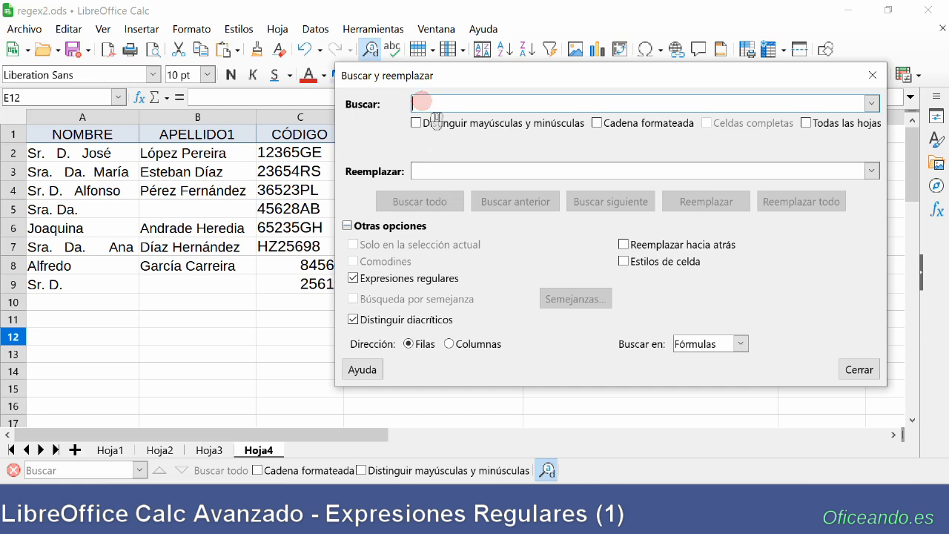
pyautogui.write('López')
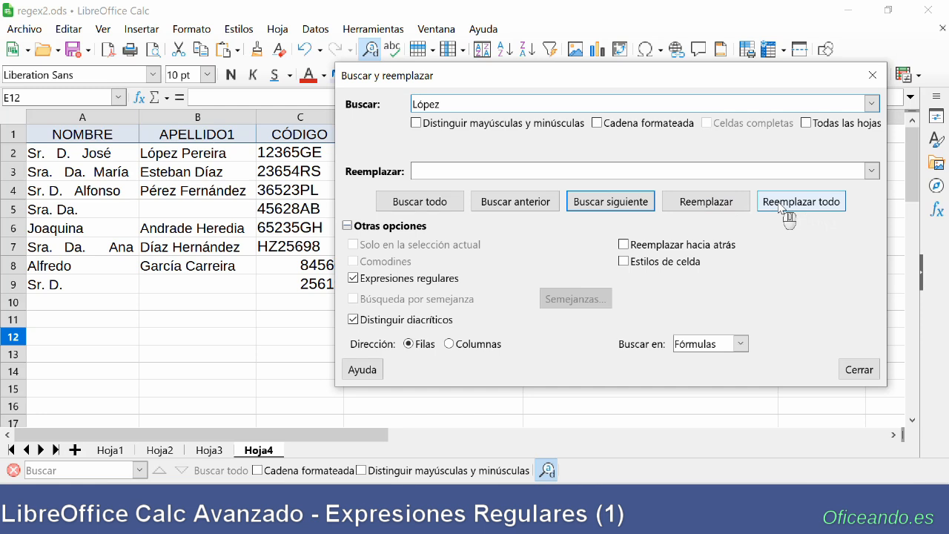
pyautogui.click(435, 209)
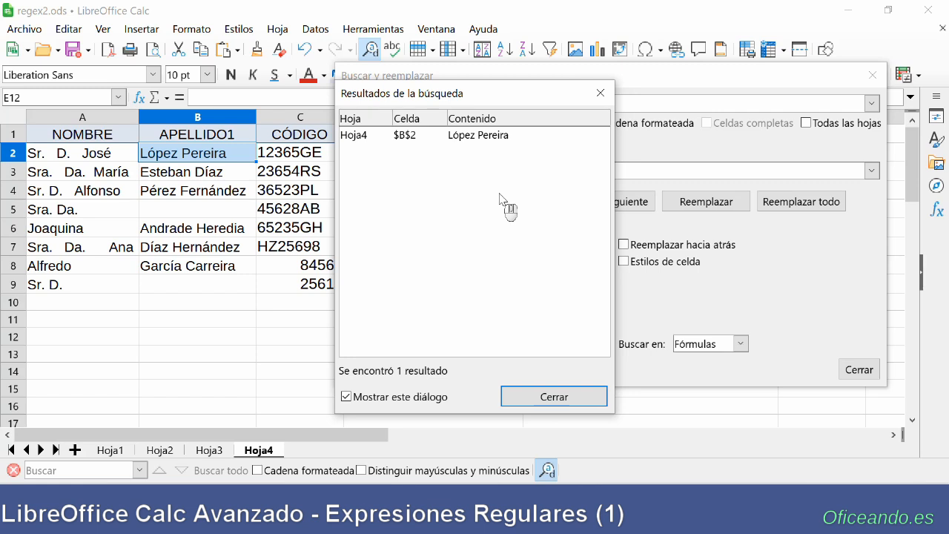
pyautogui.click(601, 93)
pyautogui.click(353, 278)
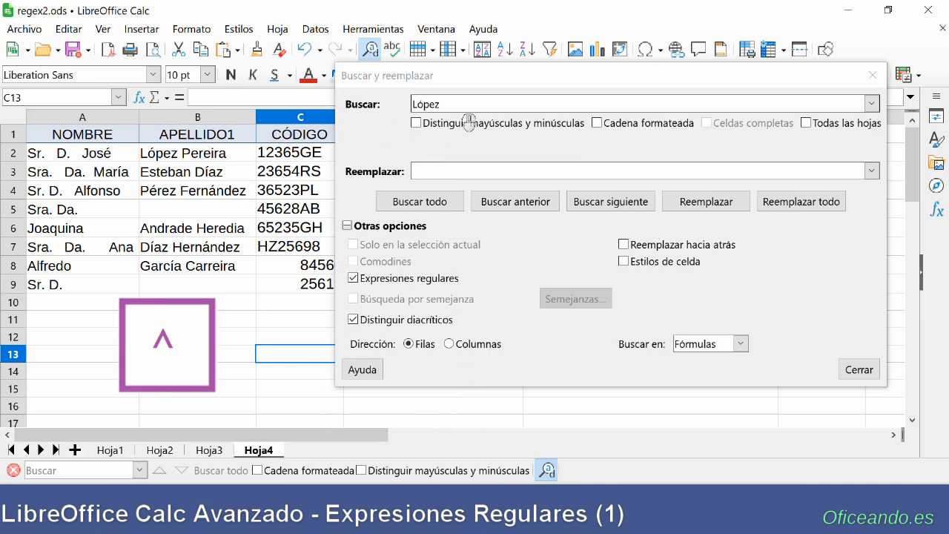
# Find all cells whose content starts with the letter a, using the regular expression ^a.
pyautogui.click(456, 103)
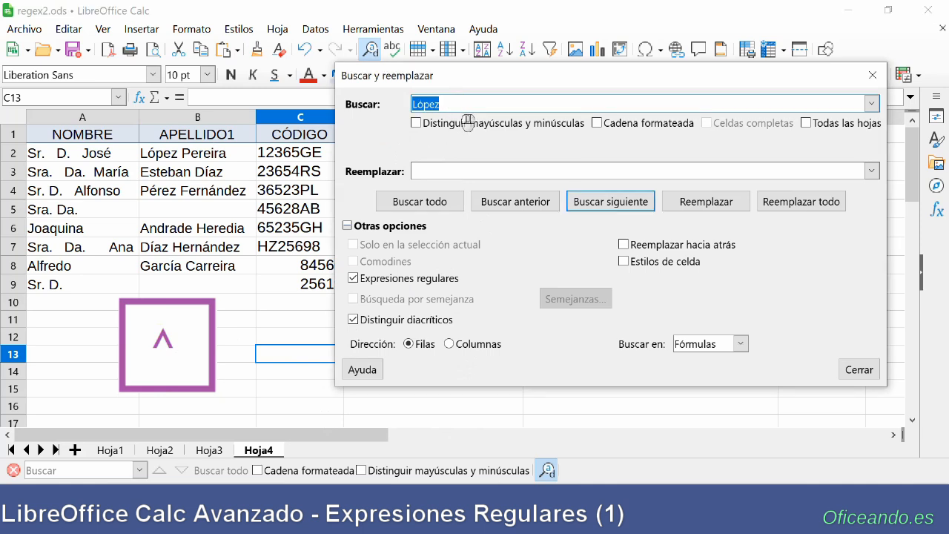
pyautogui.write('^a')
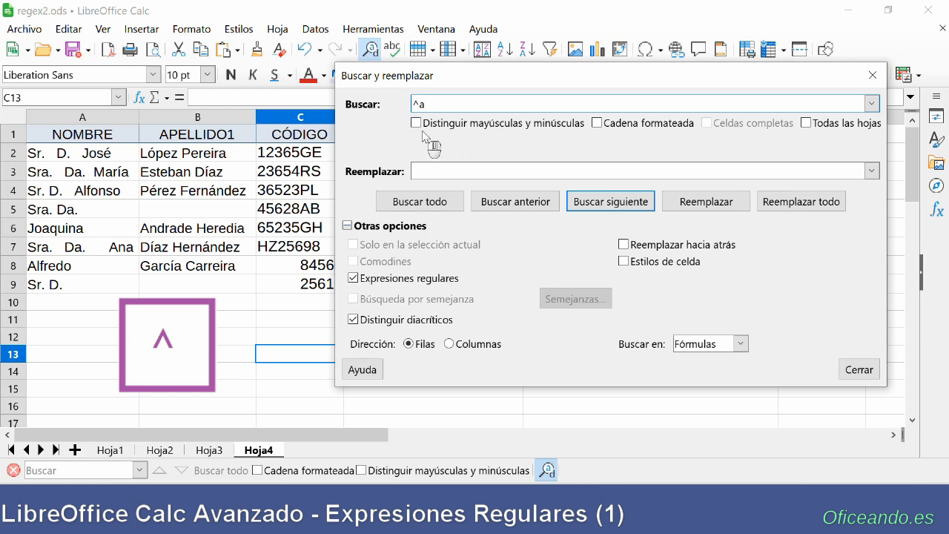
pyautogui.click(416, 211)
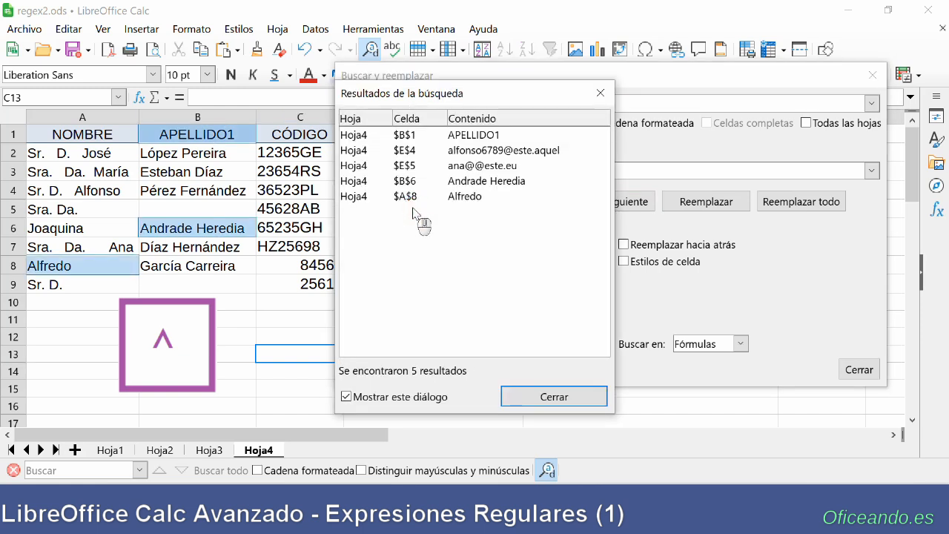
pyautogui.press('Escape')
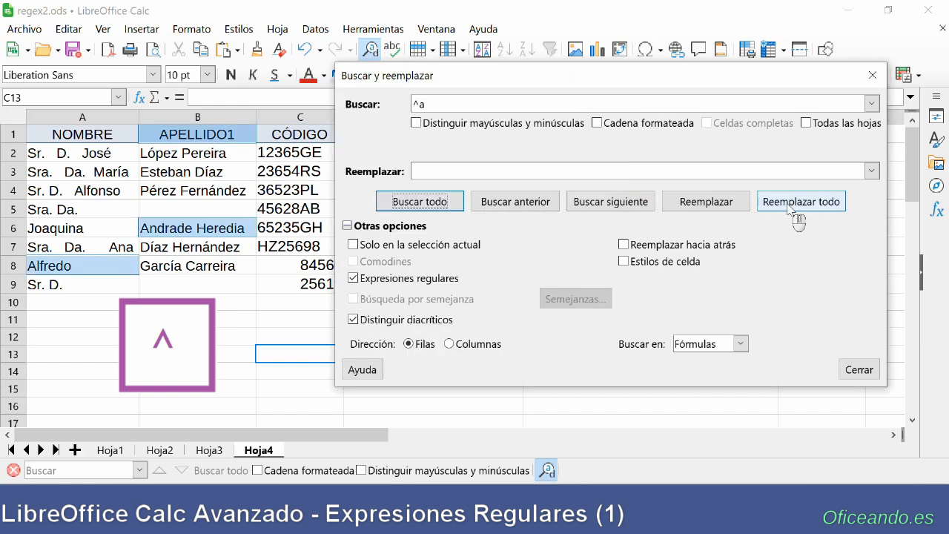
# Extend the search expression to ^al and find all matching cells.
pyautogui.click(436, 105)
pyautogui.click(436, 105)
pyautogui.write('l')
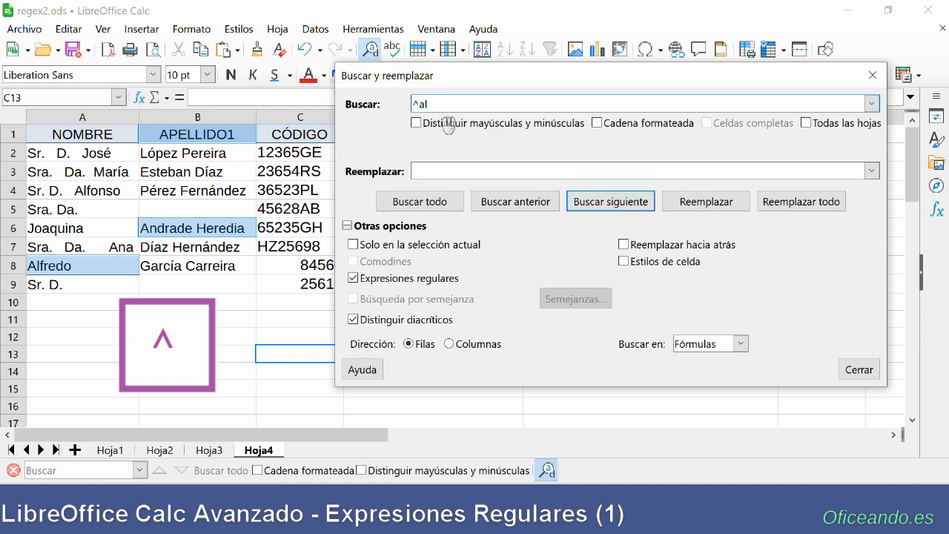
pyautogui.click(419, 203)
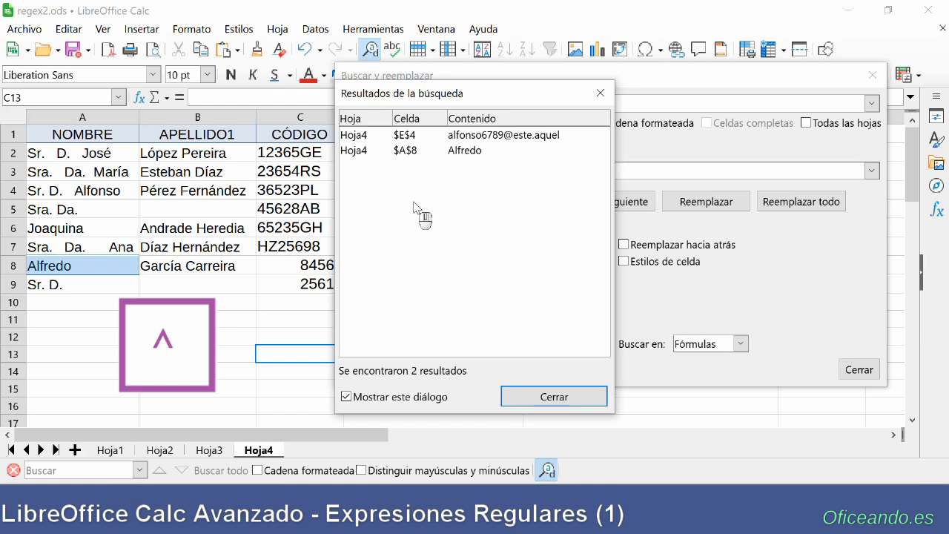
pyautogui.click(600, 92)
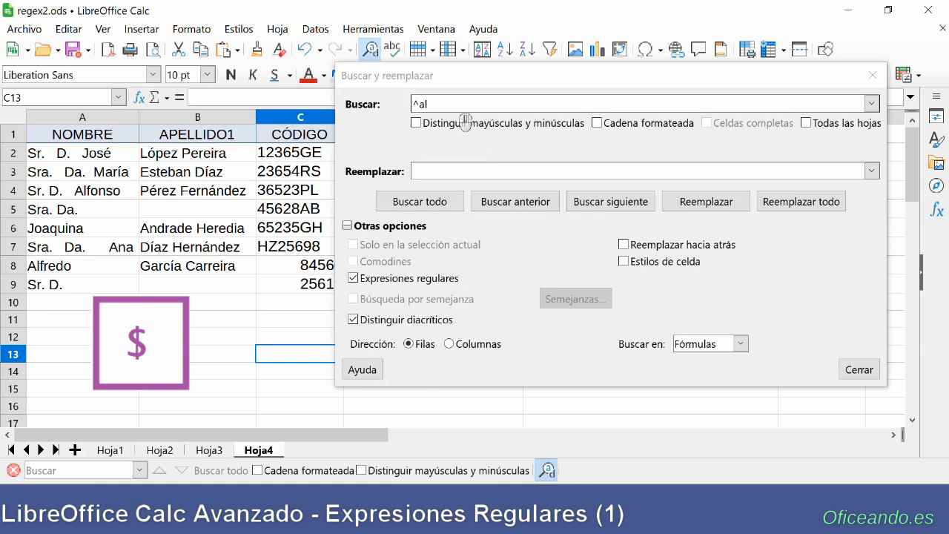
# Find all cells whose content ends in ez, using the regular expression ez$.
pyautogui.click(452, 102)
pyautogui.write('e')
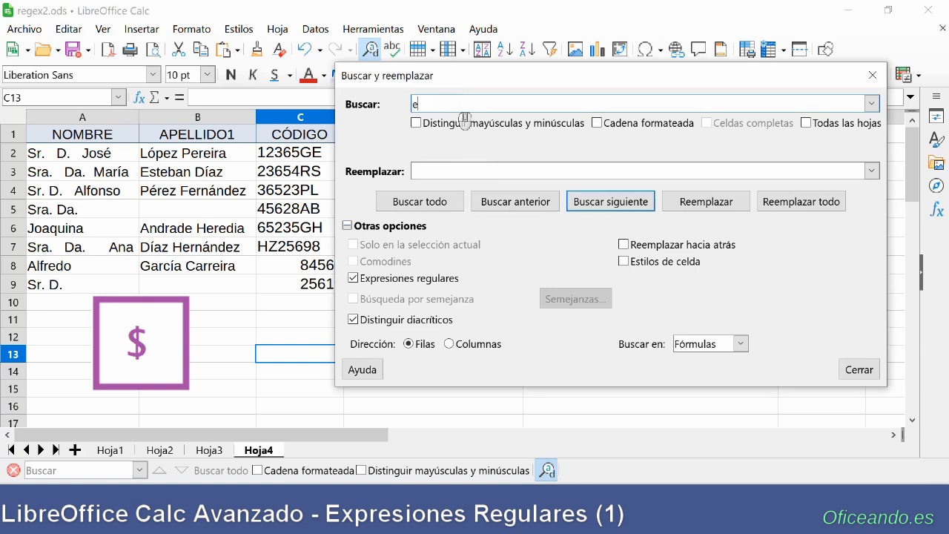
pyautogui.write('z$')
pyautogui.click(420, 202)
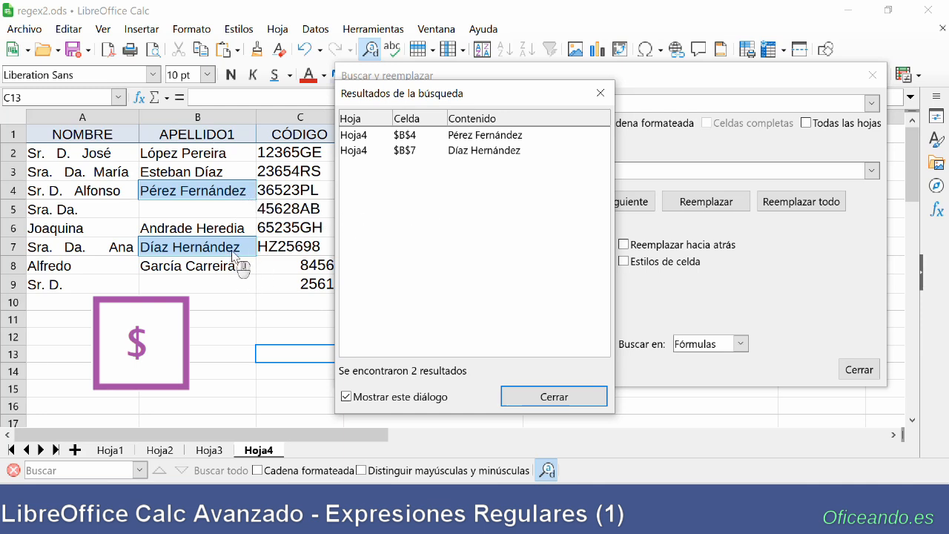
pyautogui.click(598, 93)
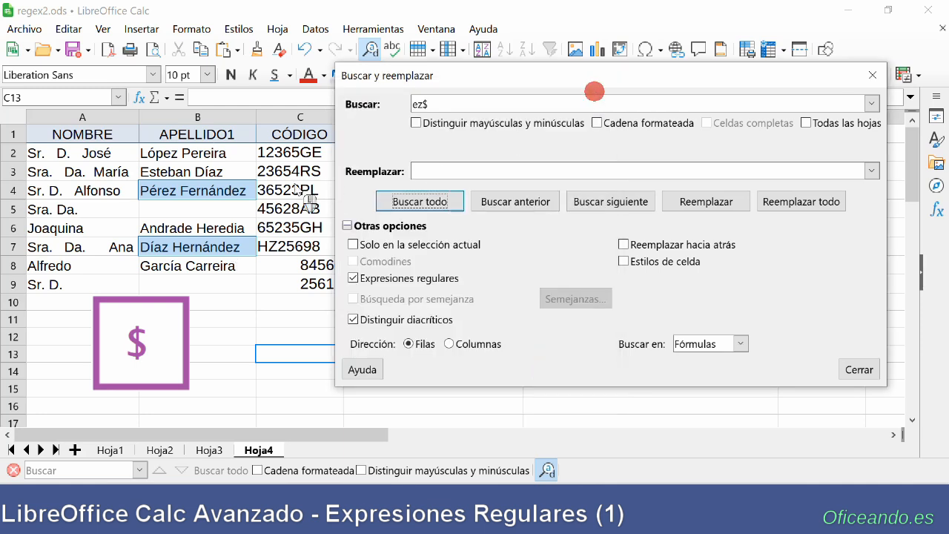
# Add a trailing space after the surnames in cell B4 and find all matches of ez$ again.
pyautogui.click(250, 190)
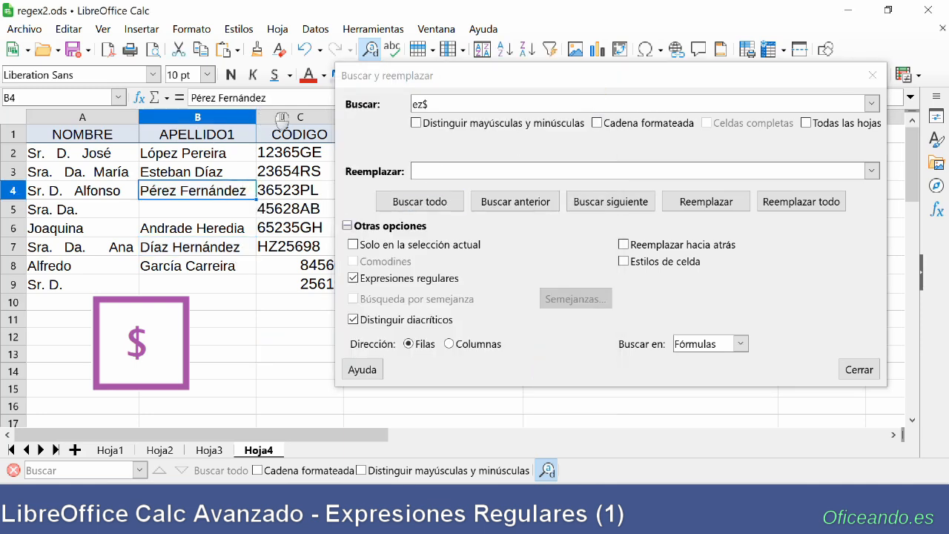
pyautogui.click(270, 99)
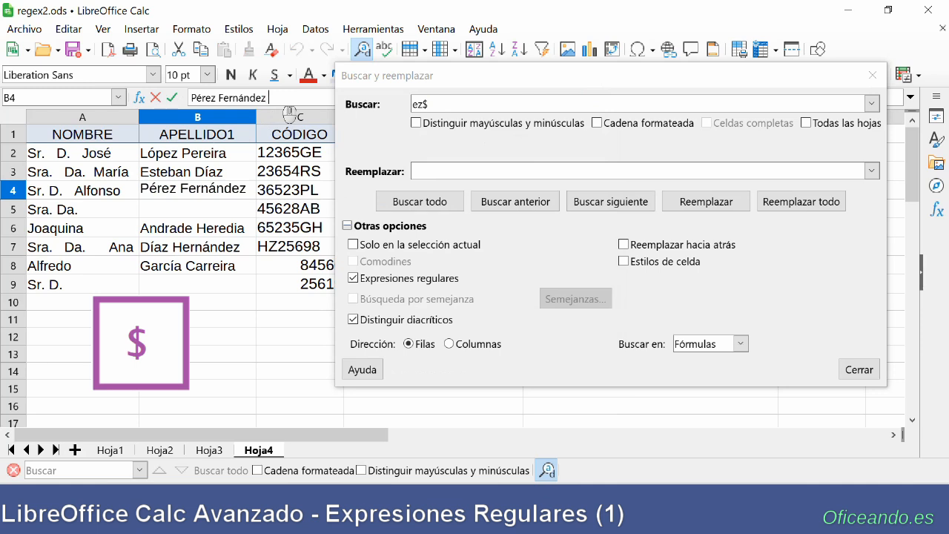
pyautogui.press('Return')
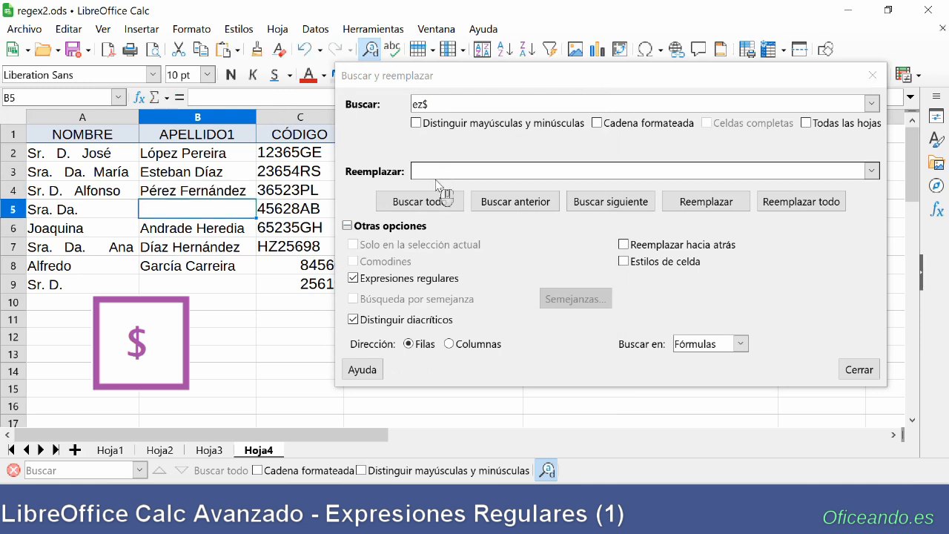
pyautogui.click(412, 208)
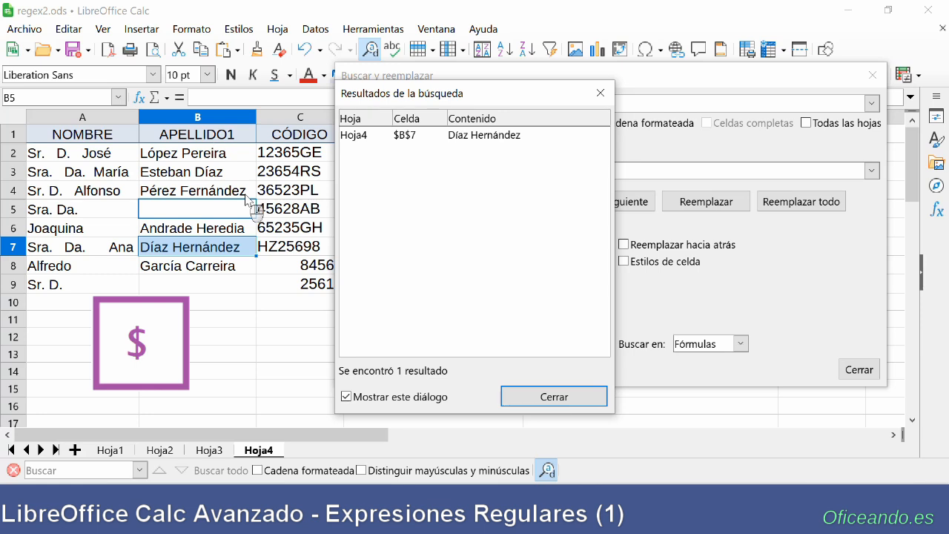
pyautogui.click(601, 93)
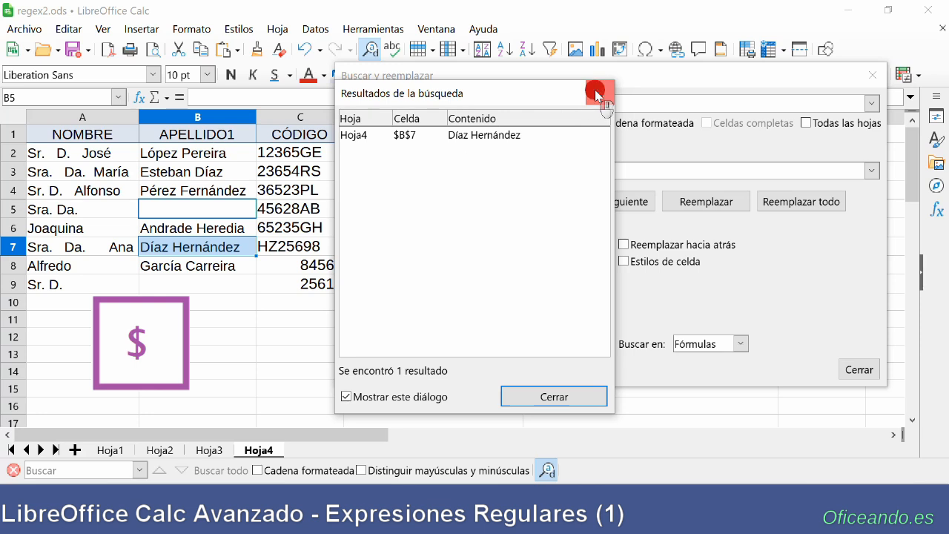
# Remove trailing spaces from the cells by replacing all matches of a space followed by $ with nothing.
pyautogui.tripleClick(450, 102)
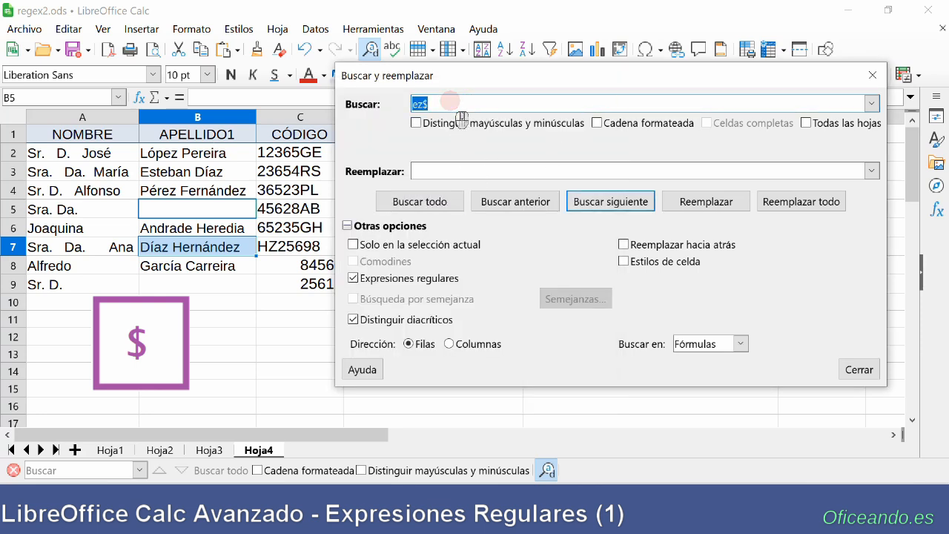
pyautogui.press('BackSpace')
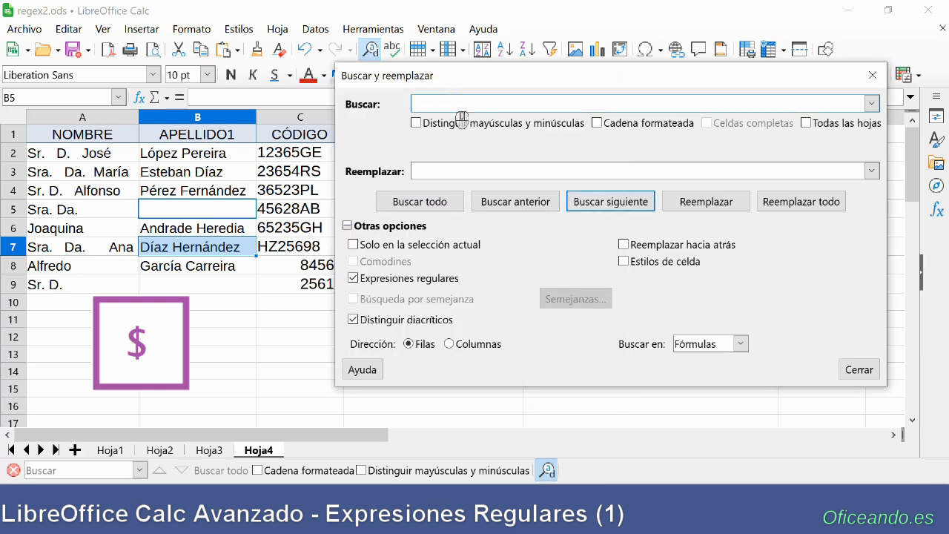
pyautogui.write('$')
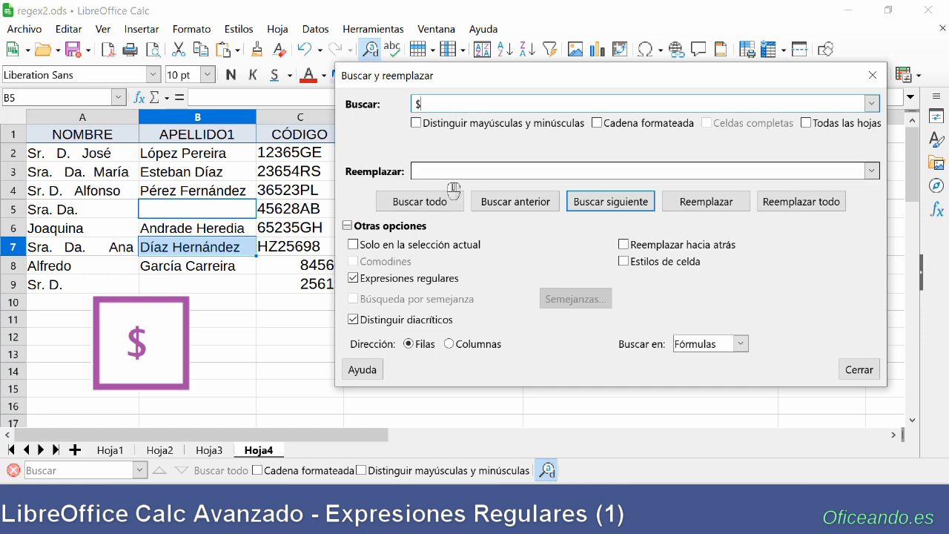
pyautogui.click(804, 208)
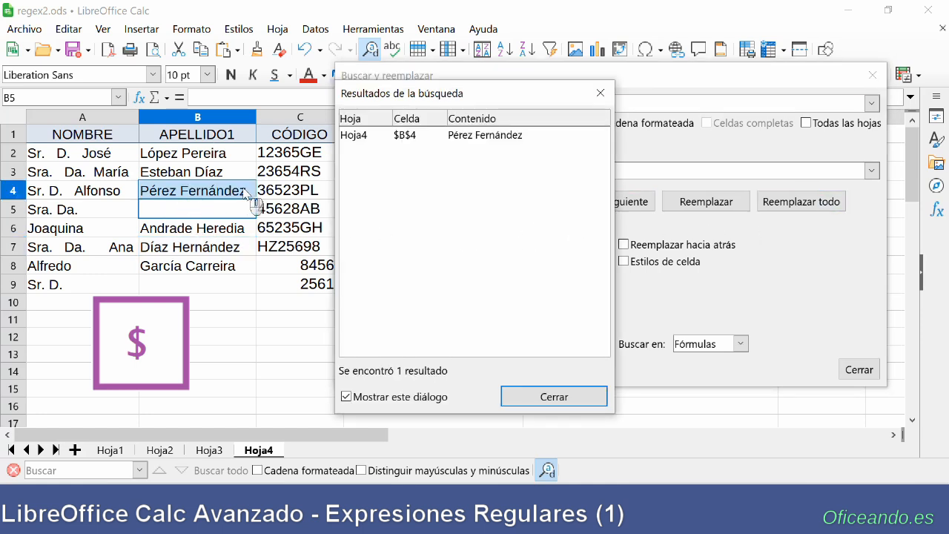
pyautogui.click(597, 96)
# Restore the search expression ez$ and find all cells ending in ez.
pyautogui.click(438, 100)
pyautogui.write('ez$')
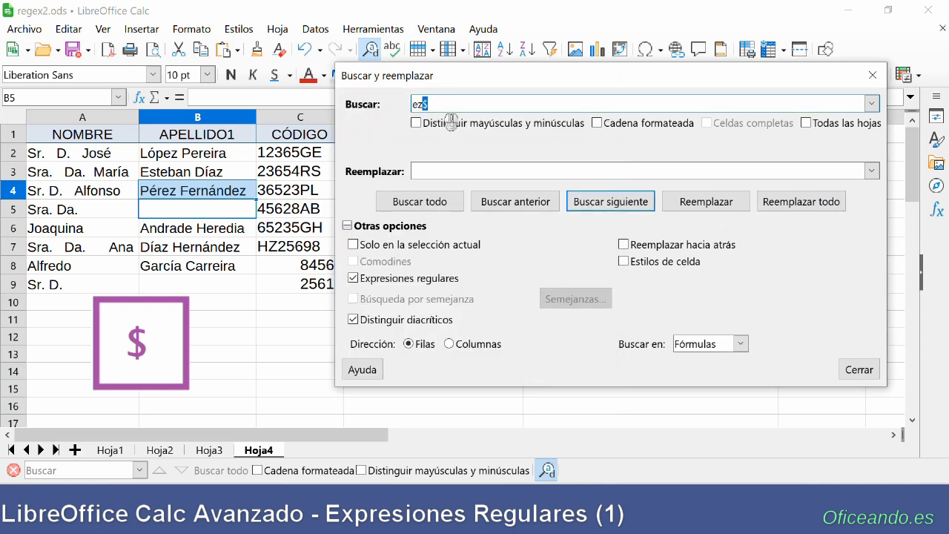
pyautogui.click(427, 202)
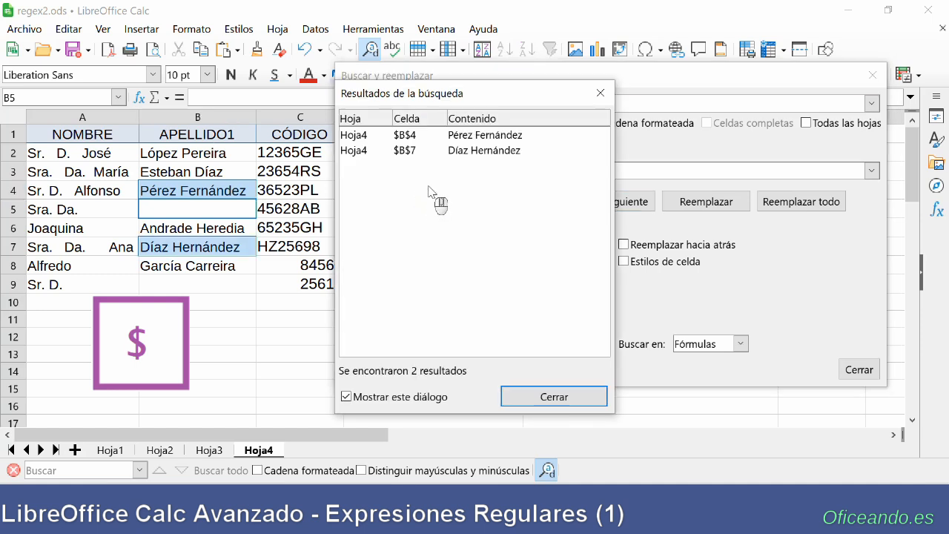
pyautogui.click(601, 93)
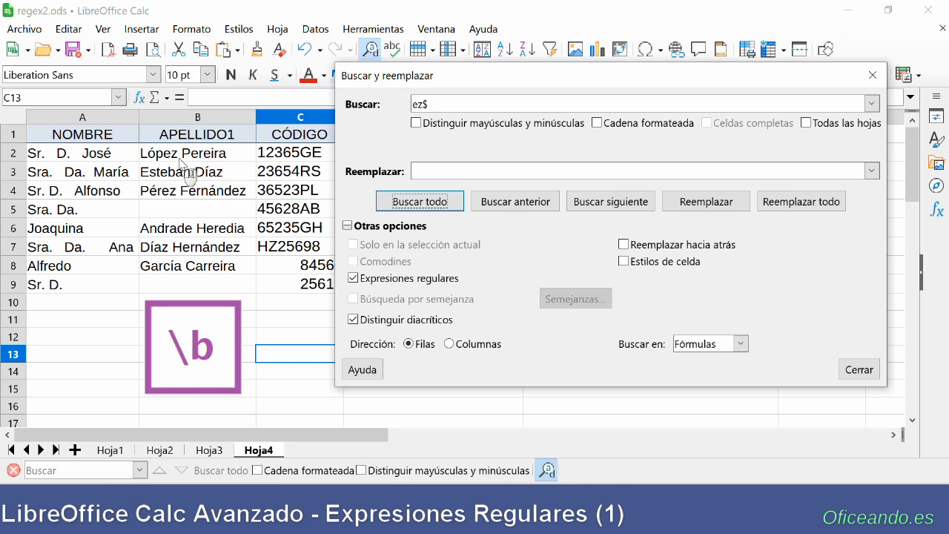
# Find all cells containing a word that ends in ez, using the regular expression ez\b.
pyautogui.doubleClick(436, 104)
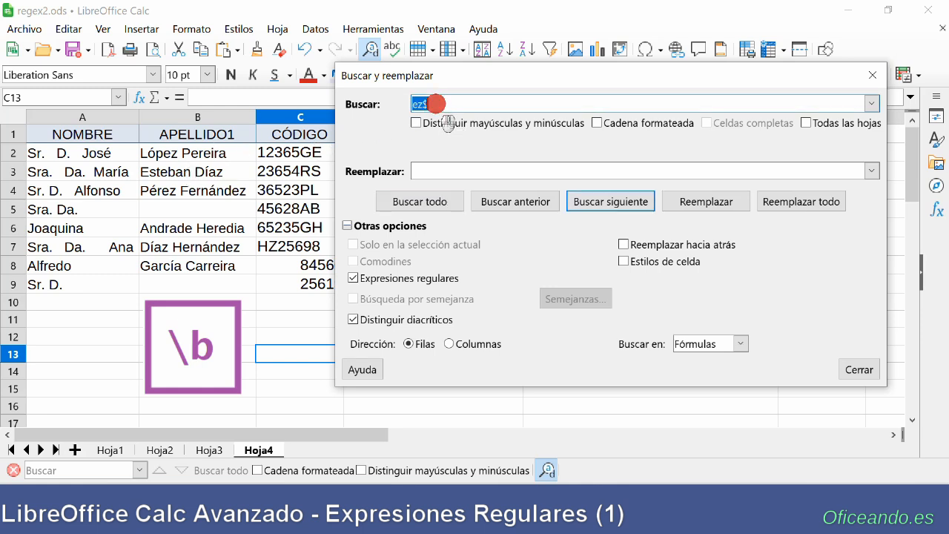
pyautogui.write('ez\\b')
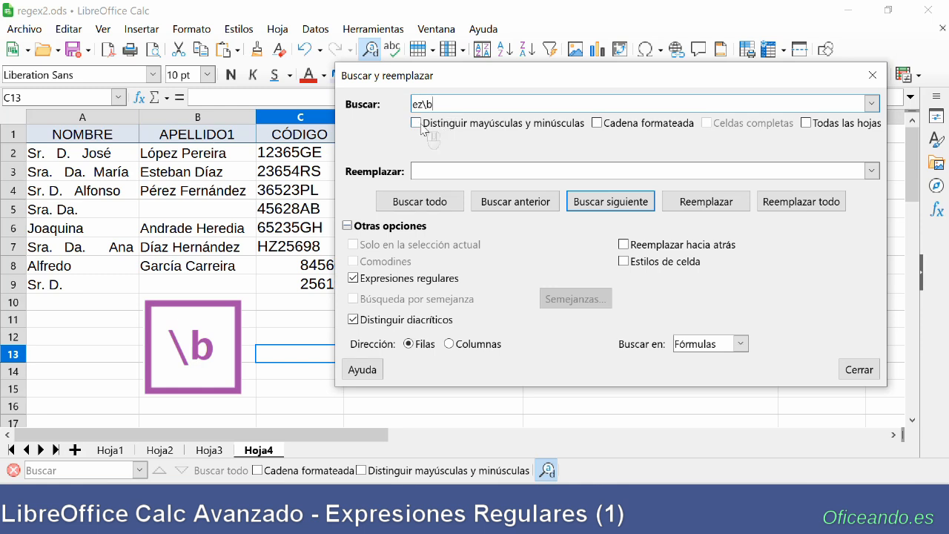
pyautogui.click(433, 203)
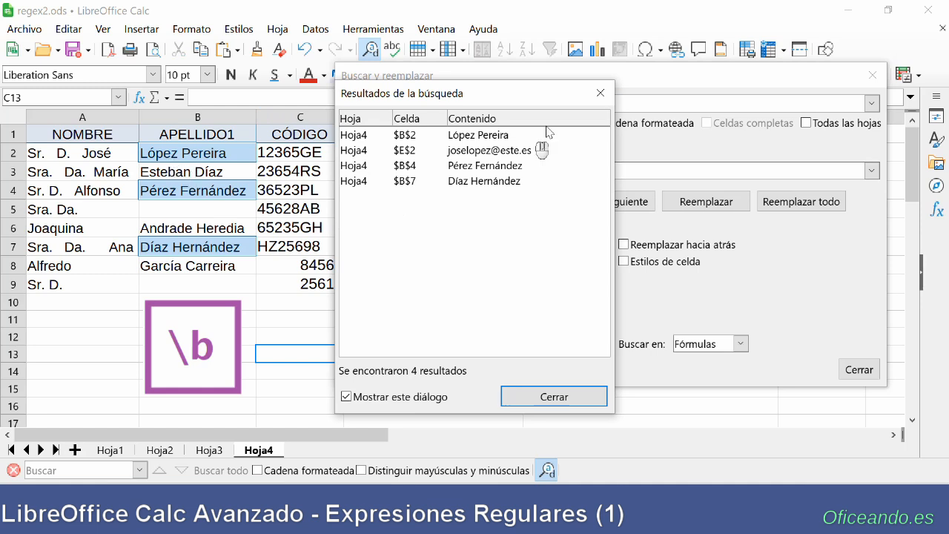
pyautogui.click(600, 92)
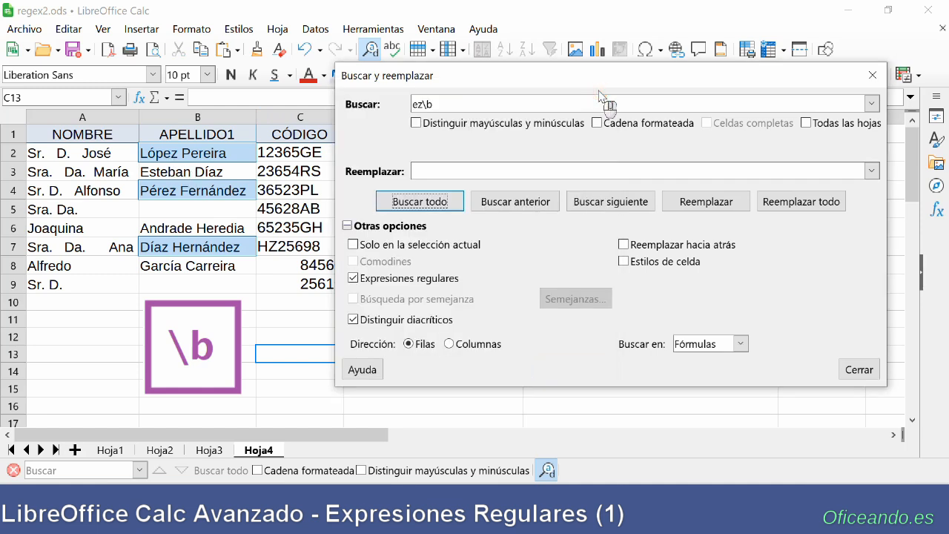
# Find all cells containing a word that starts with capital P, using \bP with case matching enabled.
pyautogui.tripleClick(462, 103)
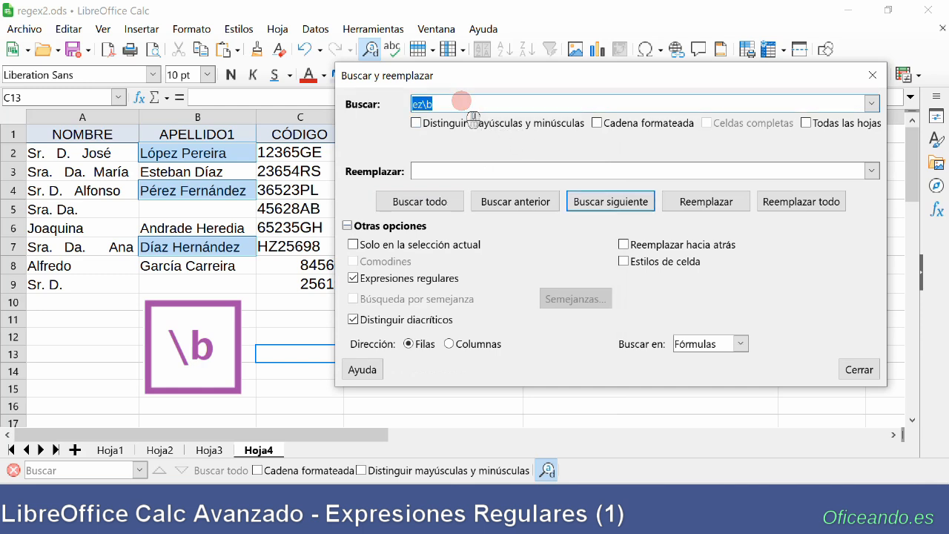
pyautogui.write('\\b')
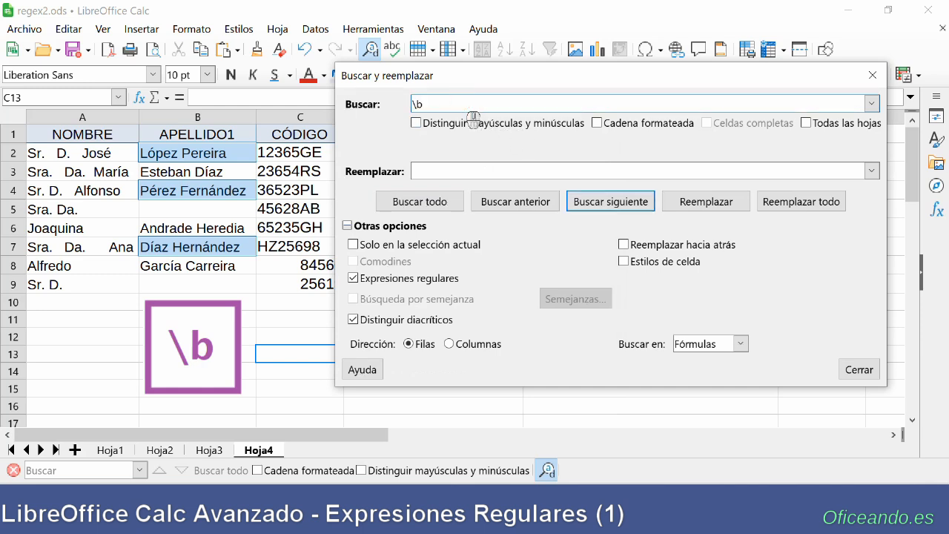
pyautogui.write('P')
pyautogui.click(416, 123)
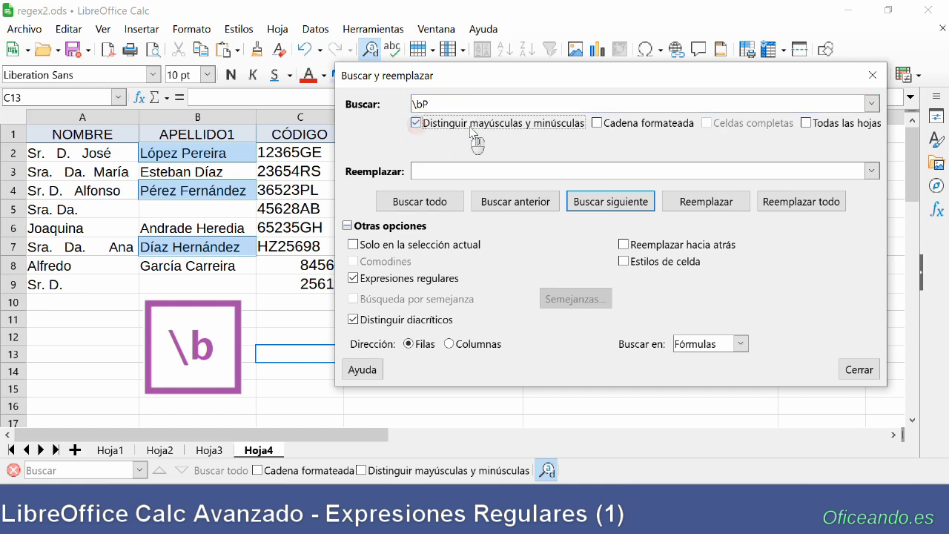
pyautogui.click(413, 201)
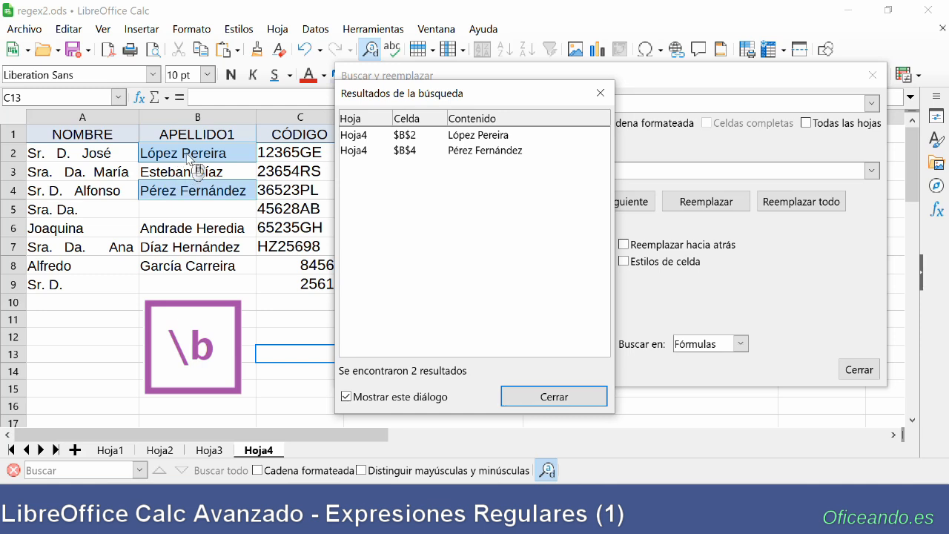
# Find all cells ending in ez or az, using the regular expression [ea]z$.
pyautogui.click(601, 92)
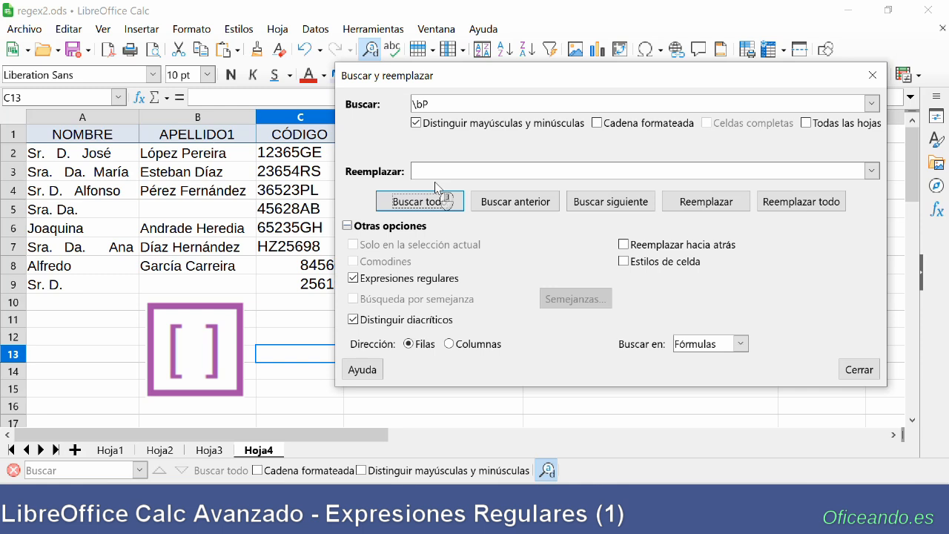
pyautogui.click(445, 102)
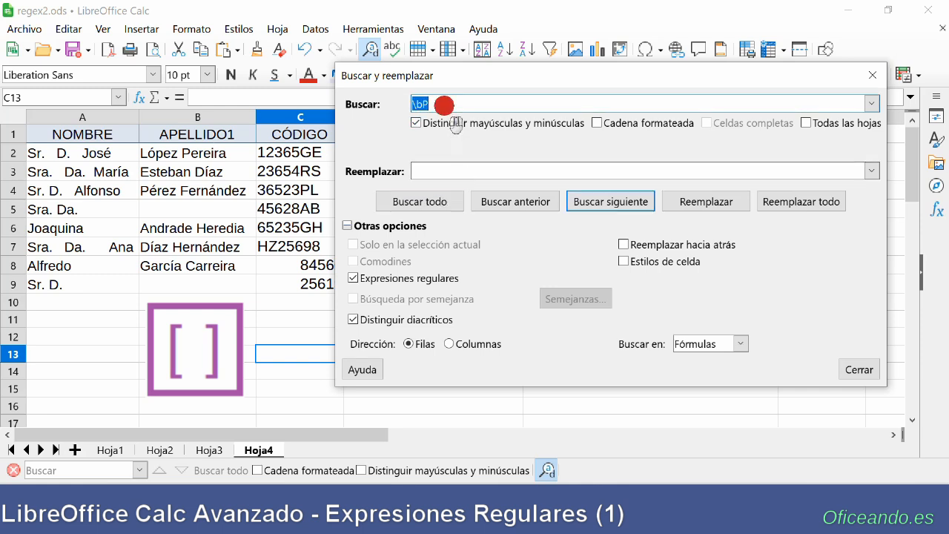
pyautogui.press('BackSpace')
pyautogui.write('[ea')
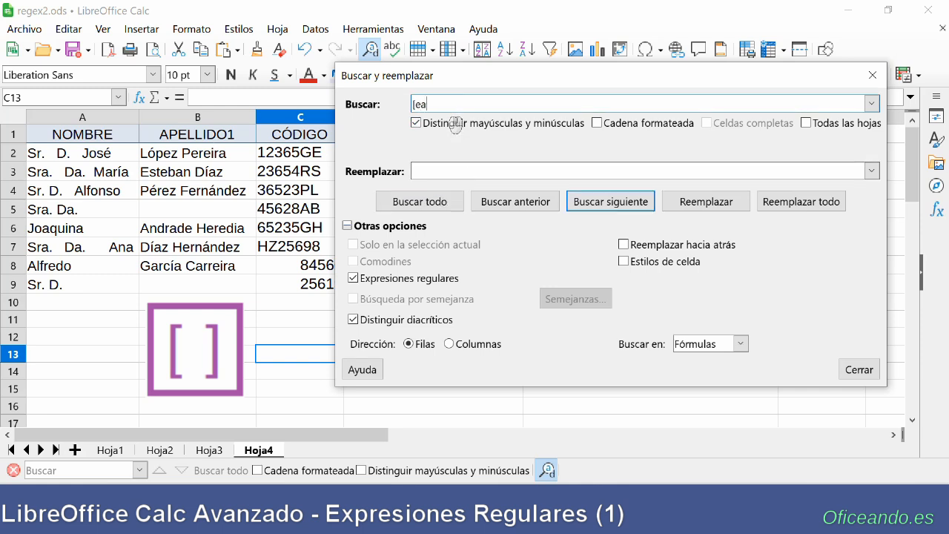
pyautogui.write(']z$')
pyautogui.click(408, 203)
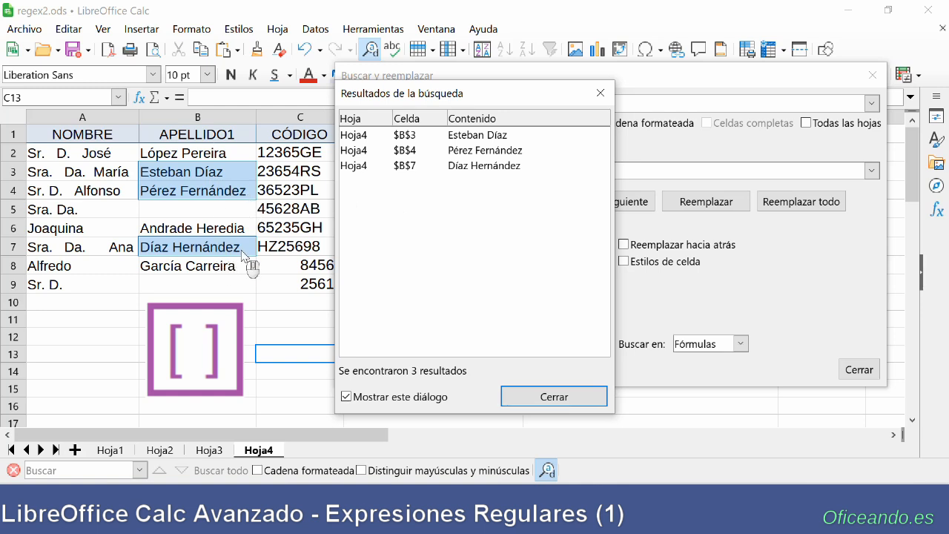
pyautogui.click(594, 97)
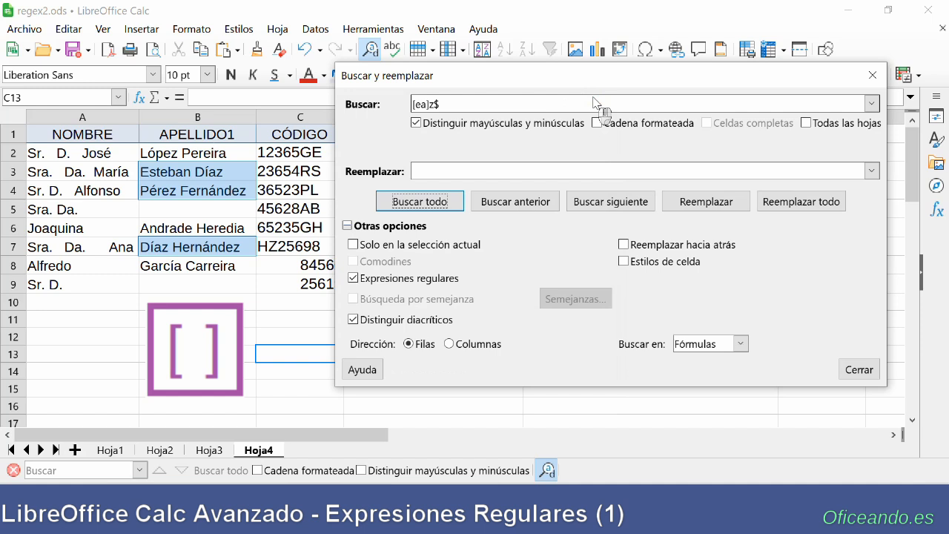
# Find all cells containing a digit from 5 to 7, using the range expression [5-7].
pyautogui.tripleClick(596, 104)
pyautogui.write('[5')
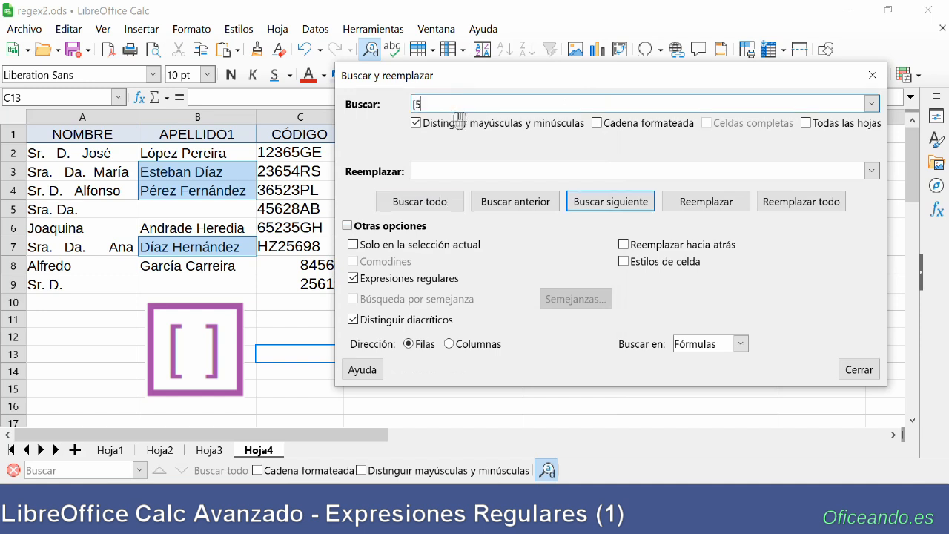
pyautogui.write('-7]')
pyautogui.click(416, 204)
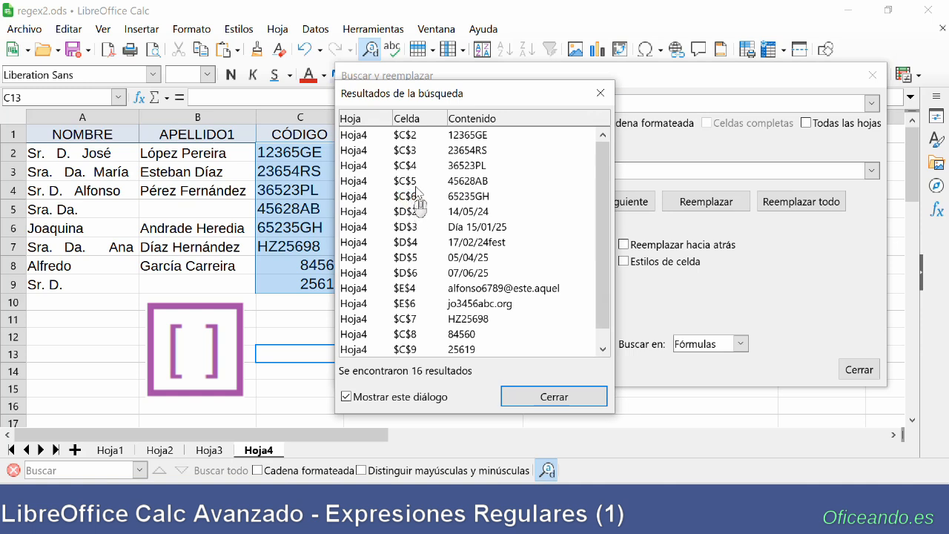
pyautogui.click(600, 93)
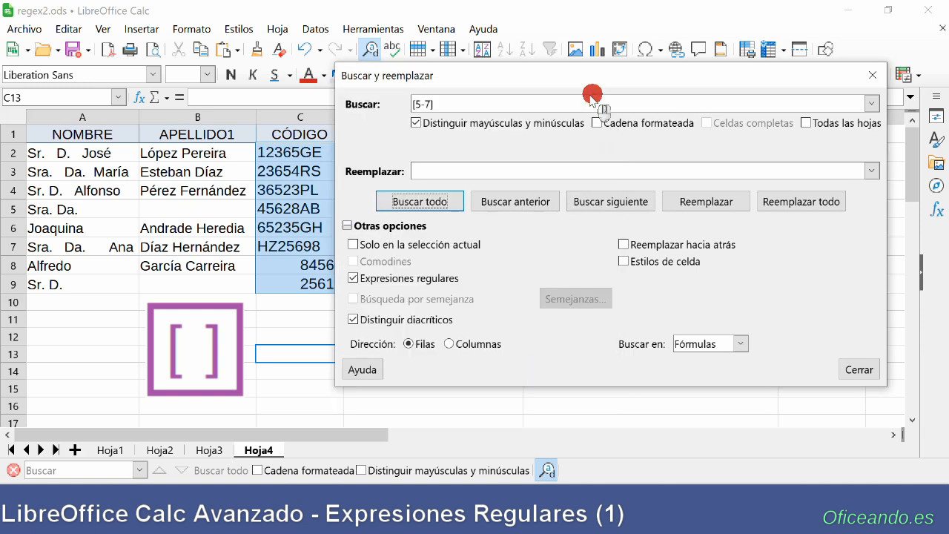
# Find all cells containing an 8 or a 4, using the character set [84].
pyautogui.tripleClick(415, 102)
pyautogui.write('[84')
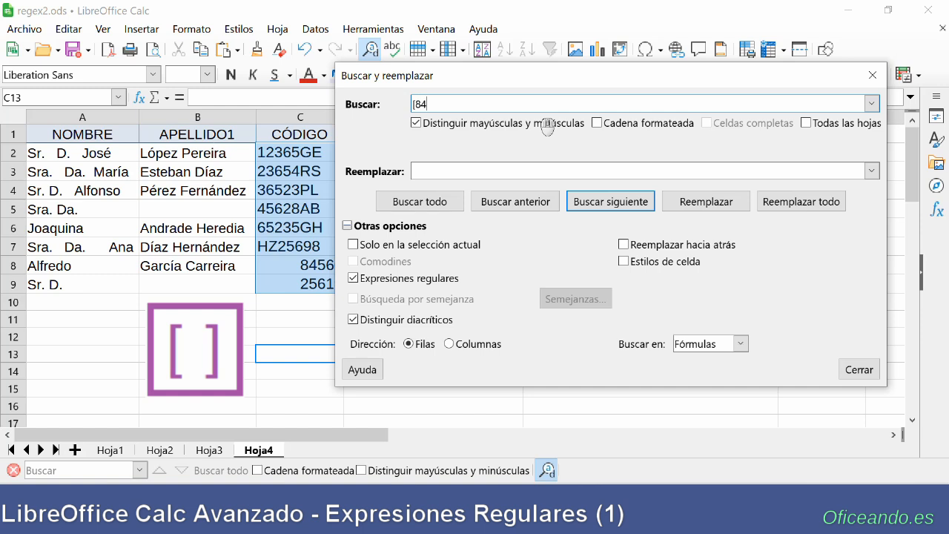
pyautogui.write(']')
pyautogui.click(445, 204)
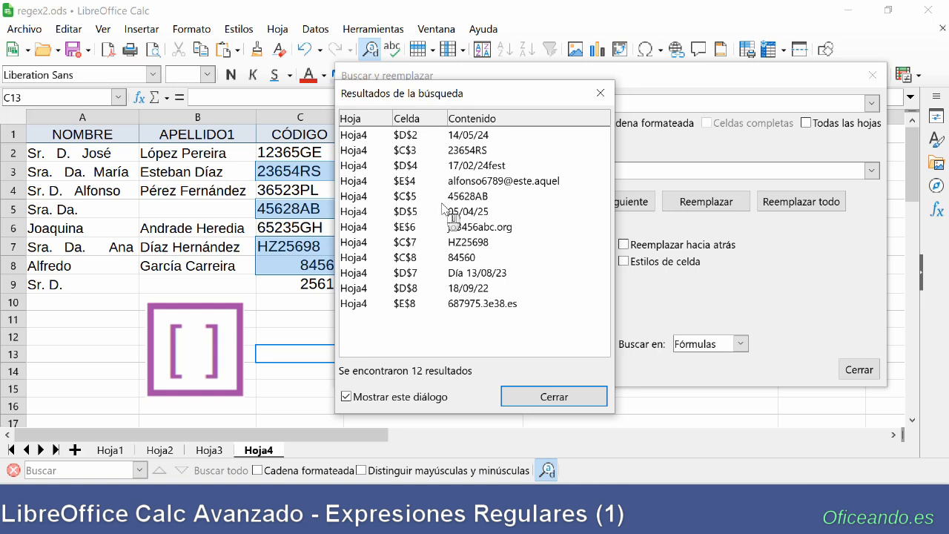
pyautogui.click(600, 93)
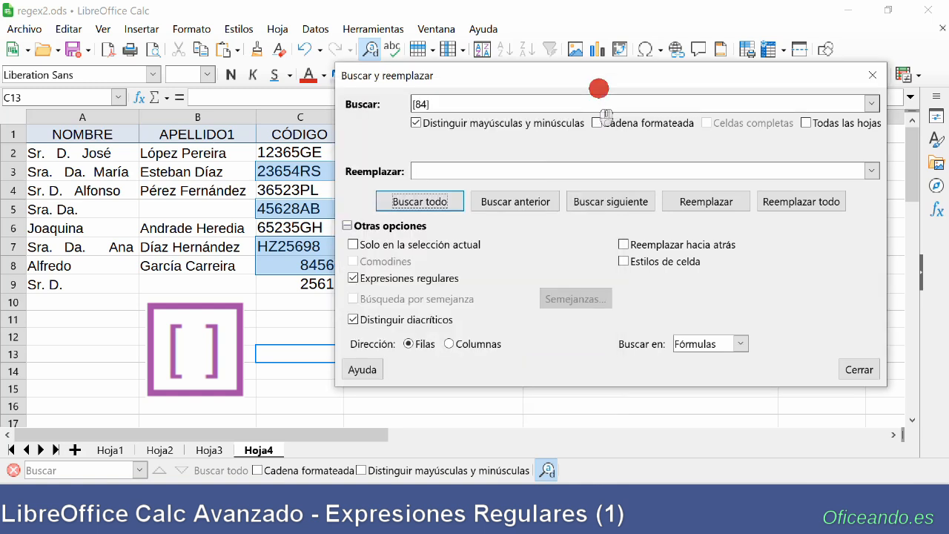
# Extend the search expression to [84b], turn off case matching, and find all matching cells.
pyautogui.doubleClick(426, 106)
pyautogui.click(427, 107)
pyautogui.write('b')
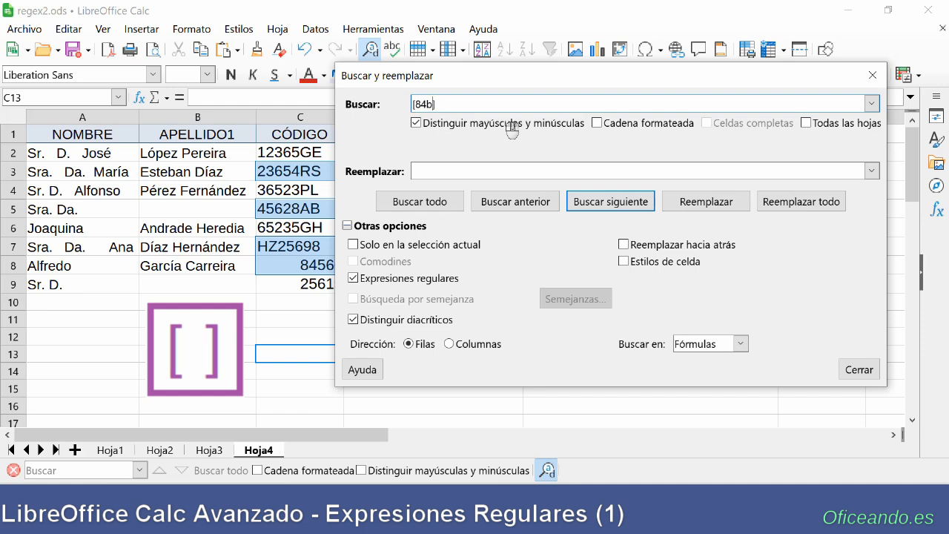
pyautogui.click(416, 124)
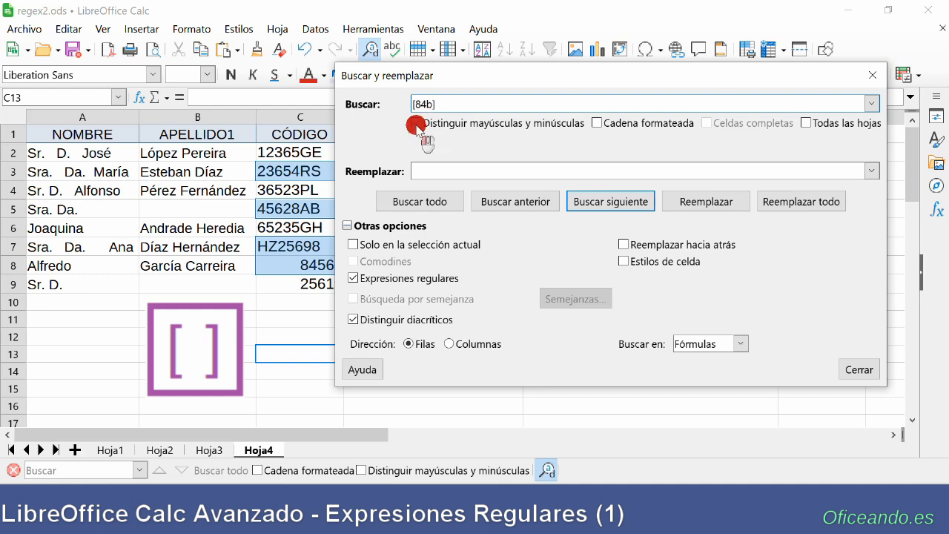
pyautogui.click(409, 210)
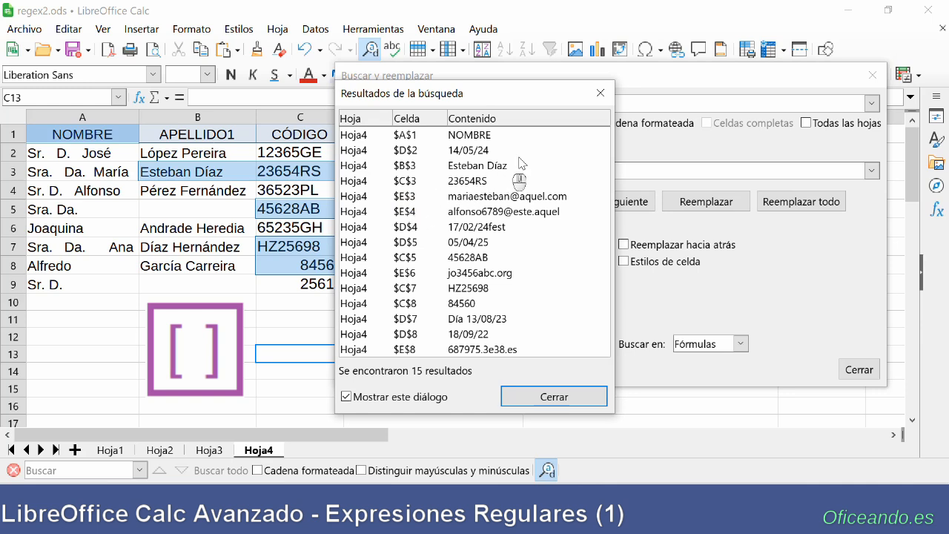
pyautogui.click(602, 92)
# Find all cells containing a digit from 4 to 8, using the range expression [4-8].
pyautogui.click(417, 104)
pyautogui.write('[4-8')
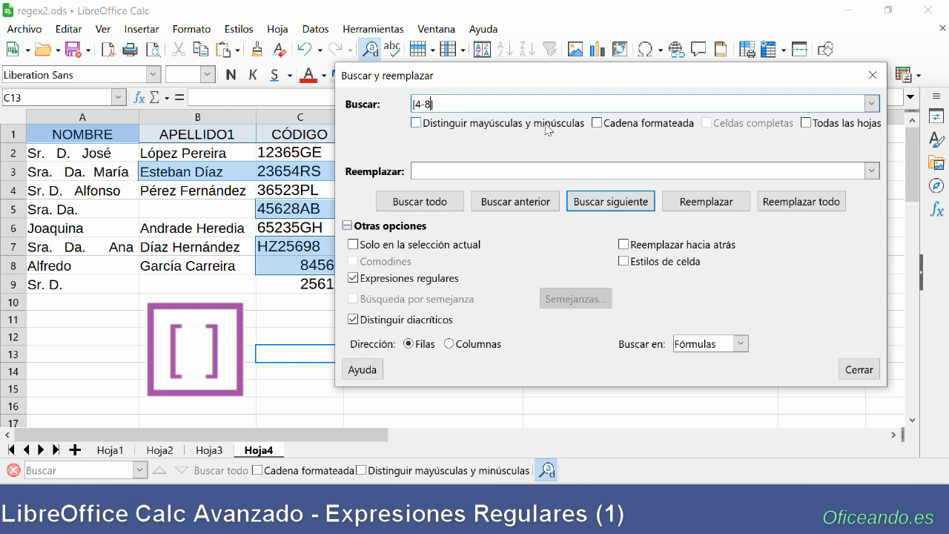
pyautogui.click(428, 206)
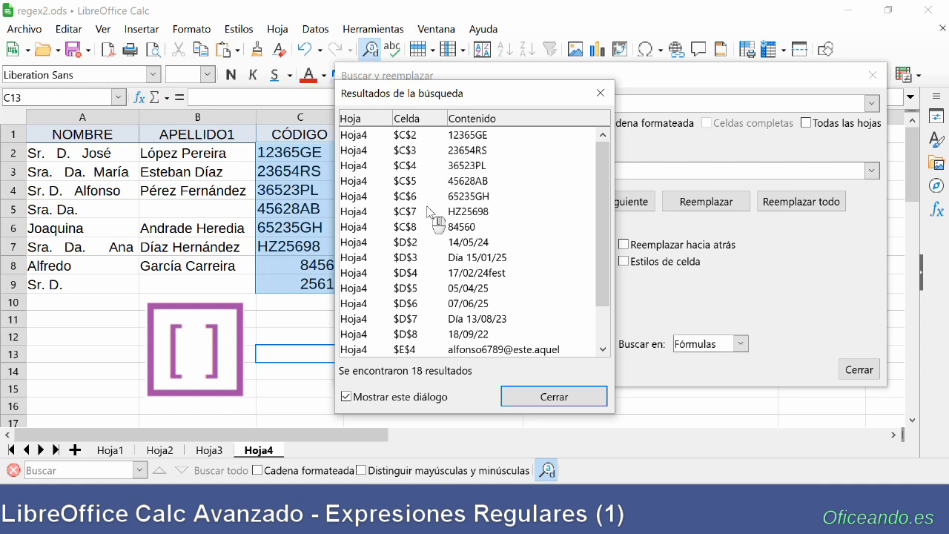
pyautogui.click(601, 93)
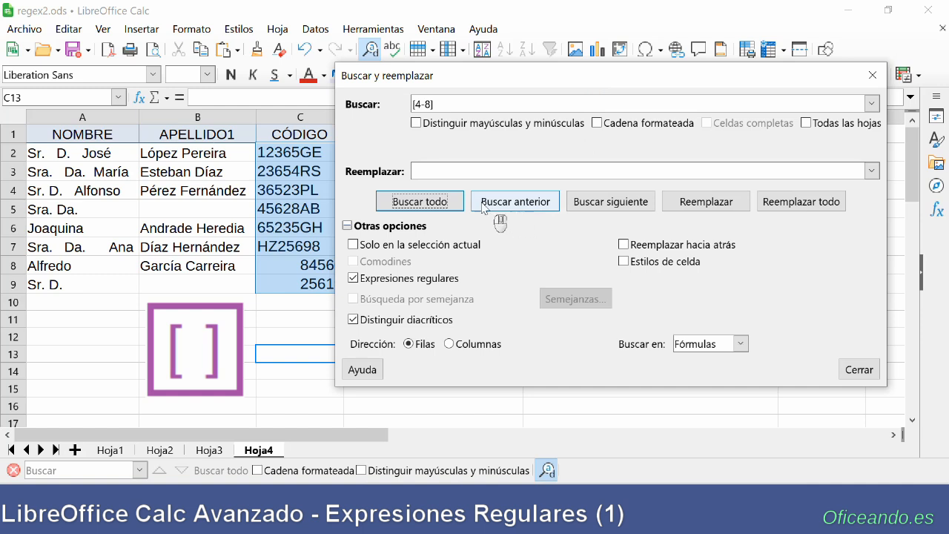
# Find all cells containing any character other than 8 or 4, using the negated set [^84].
pyautogui.click(420, 104)
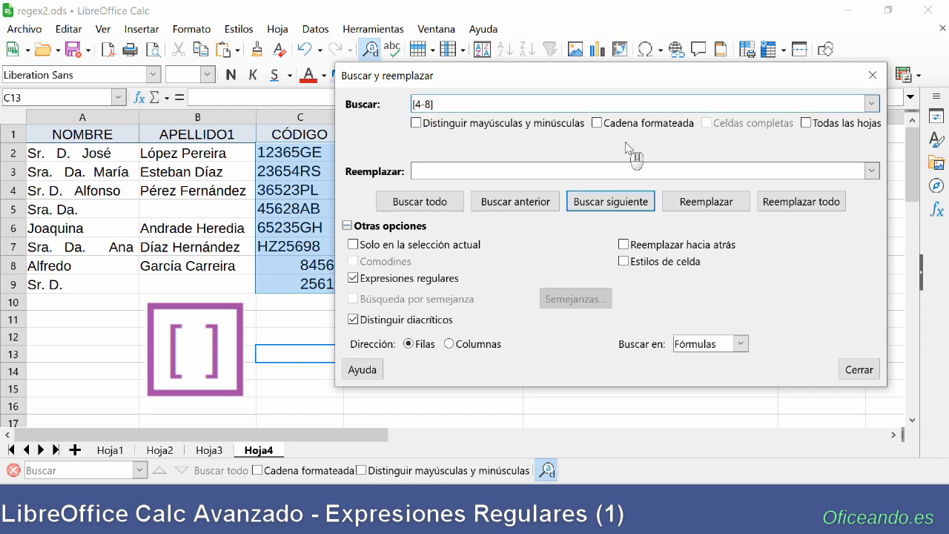
pyautogui.write('^8')
pyautogui.press('Delete')
pyautogui.press('Delete')
pyautogui.press('Delete')
pyautogui.click(443, 203)
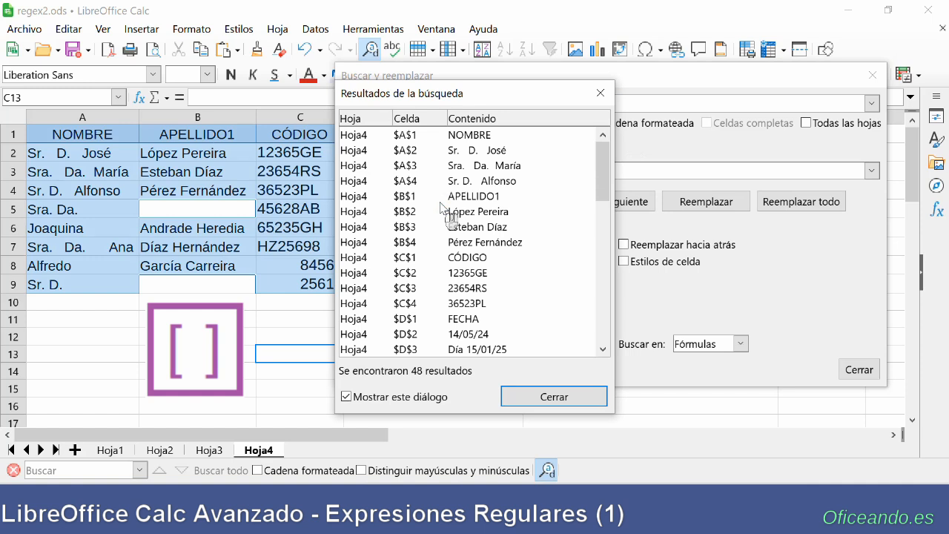
pyautogui.click(600, 93)
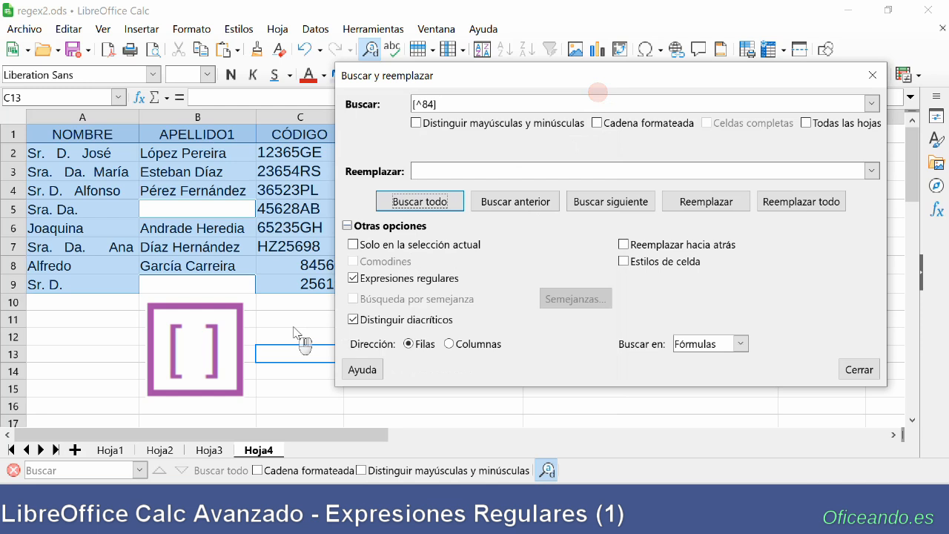
# Enter the test numbers 848484, 8888, 444, 48 and 84 in A11:A15, and repeat the [^84] search for all matches.
pyautogui.click(98, 326)
pyautogui.write('848484')
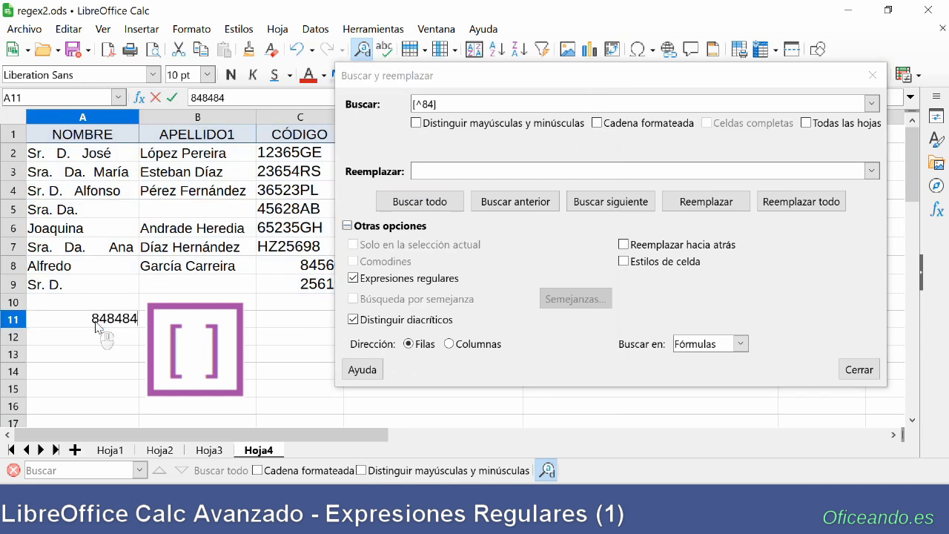
pyautogui.press('Return')
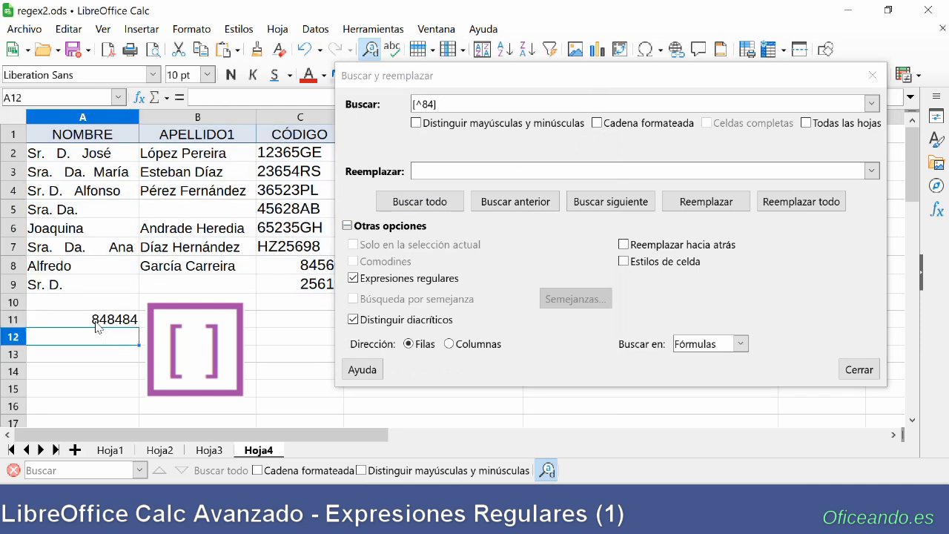
pyautogui.write('8888')
pyautogui.press('Return')
pyautogui.write('444')
pyautogui.press('Return')
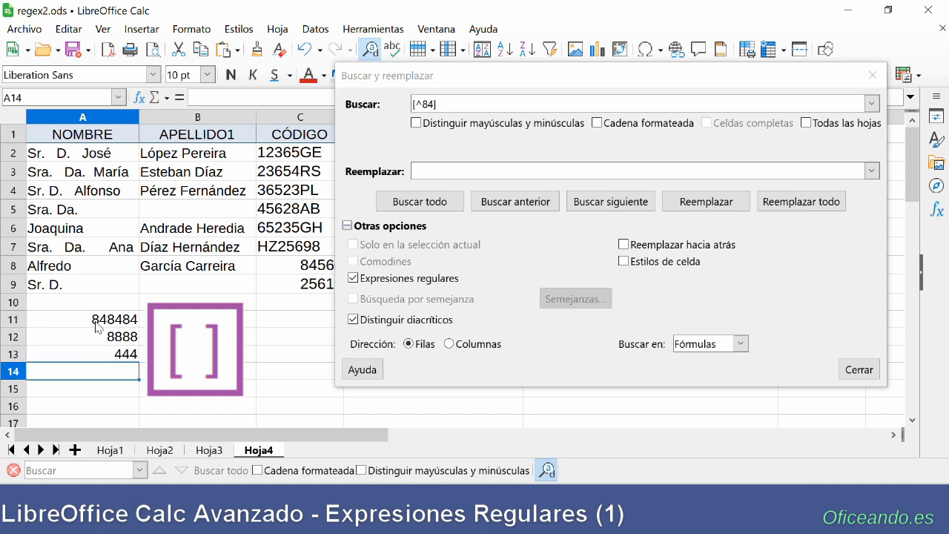
pyautogui.write('48')
pyautogui.press('Return')
pyautogui.write('84')
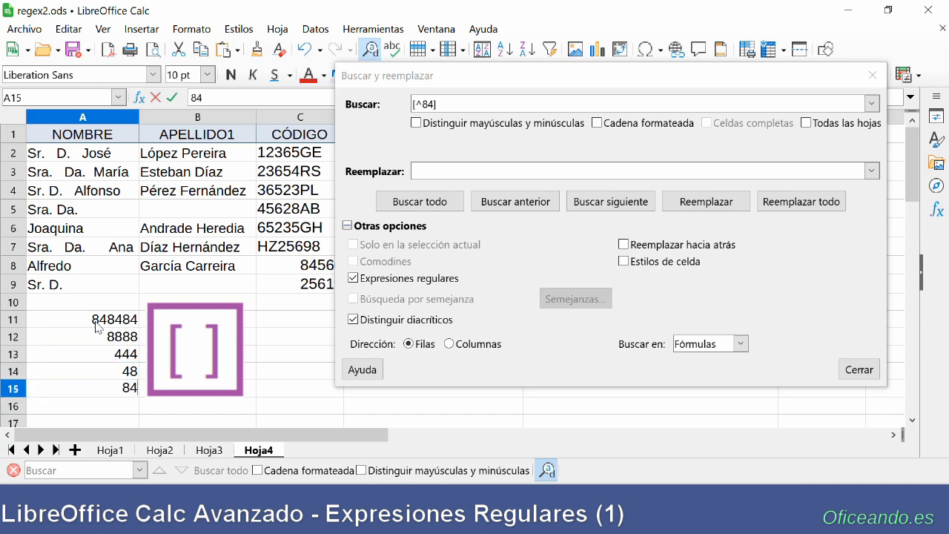
pyautogui.press('Return')
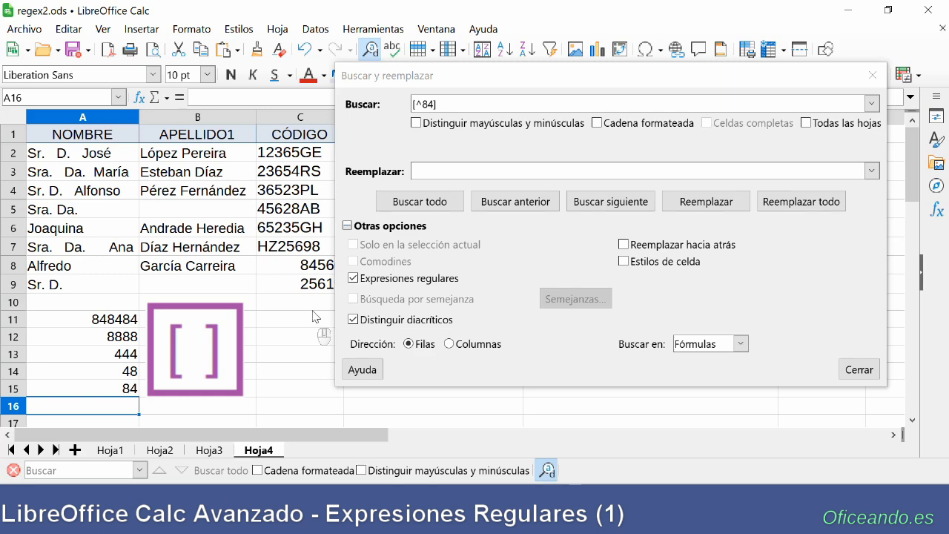
pyautogui.click(404, 202)
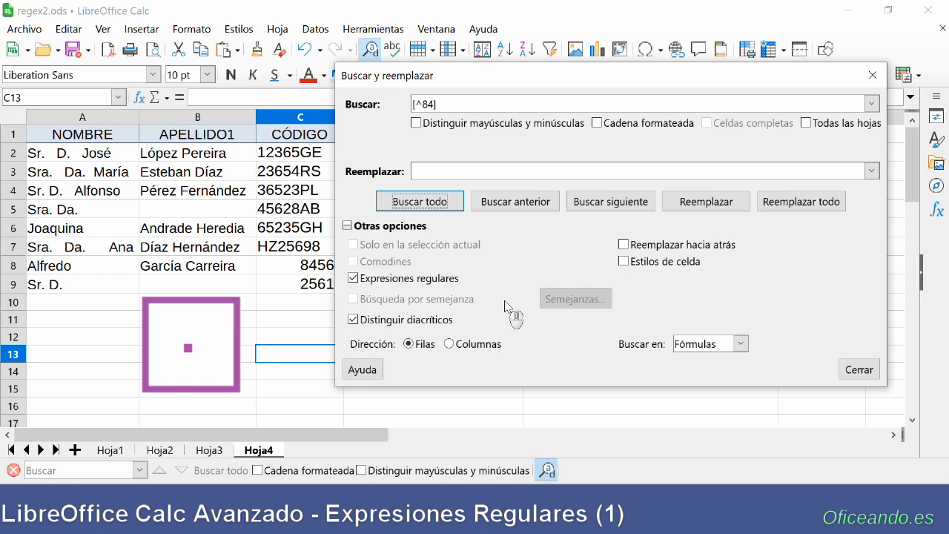
# Find all cells matching p.z, with the dot standing for any character, and go to the matches in B2 and E2.
pyautogui.tripleClick(447, 99)
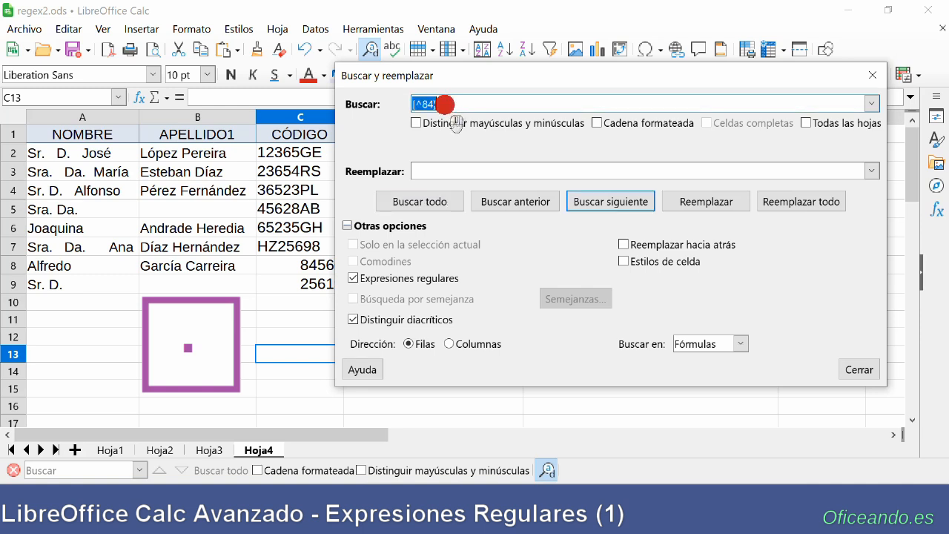
pyautogui.press('BackSpace')
pyautogui.write('p')
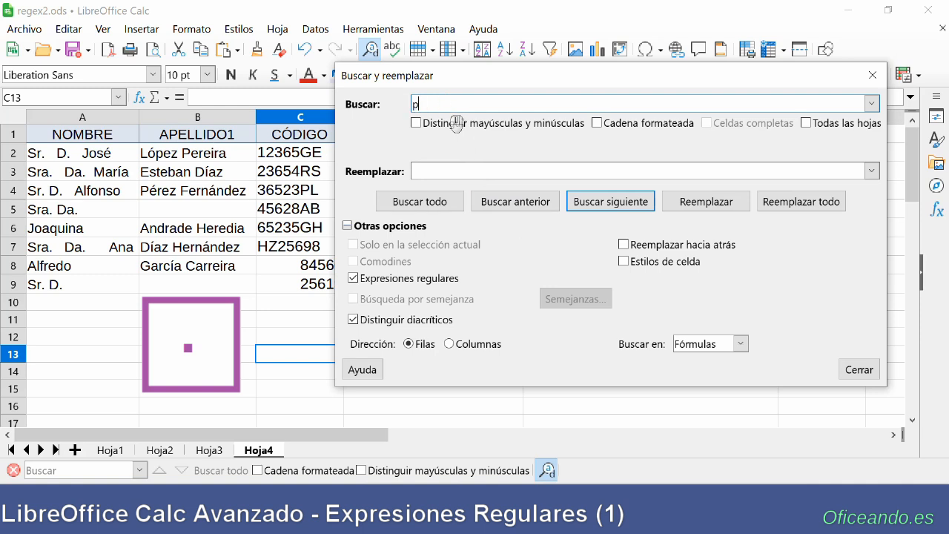
pyautogui.write('.z')
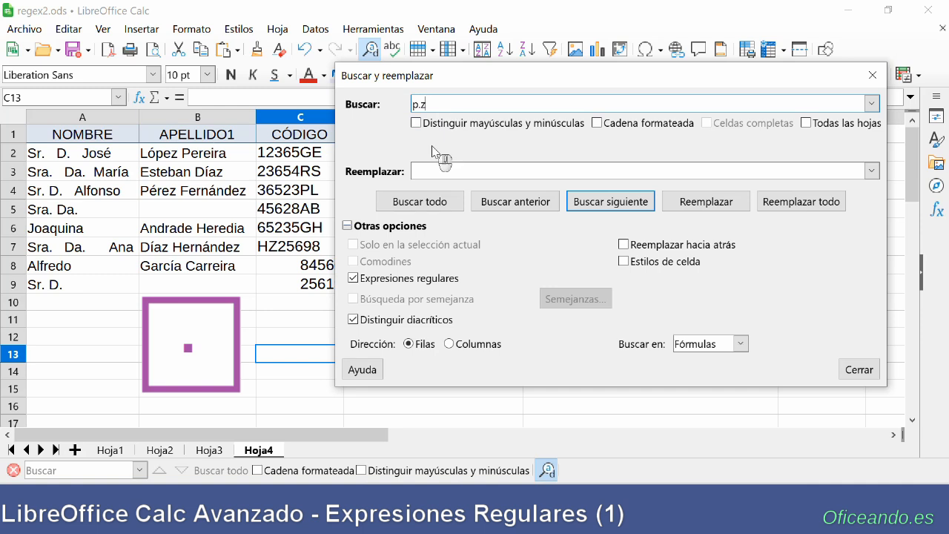
pyautogui.click(427, 208)
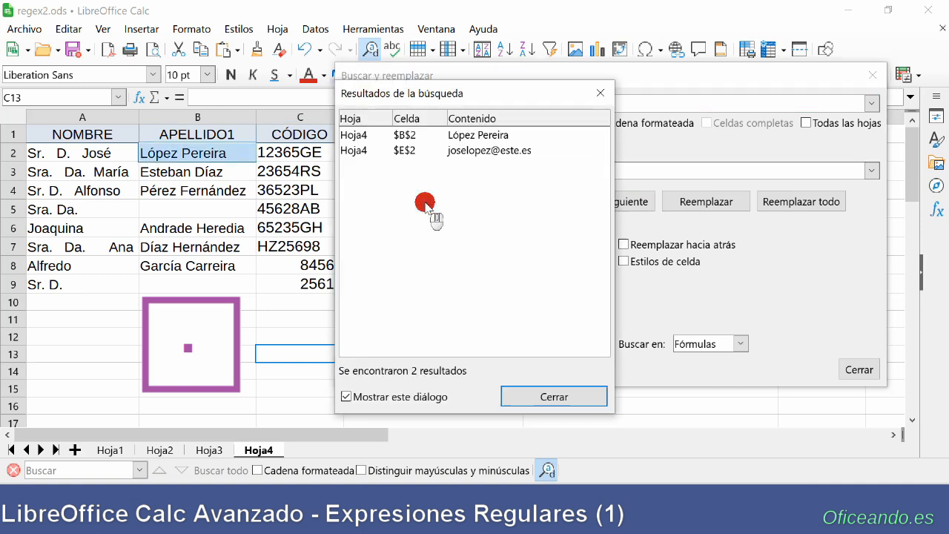
pyautogui.click(463, 137)
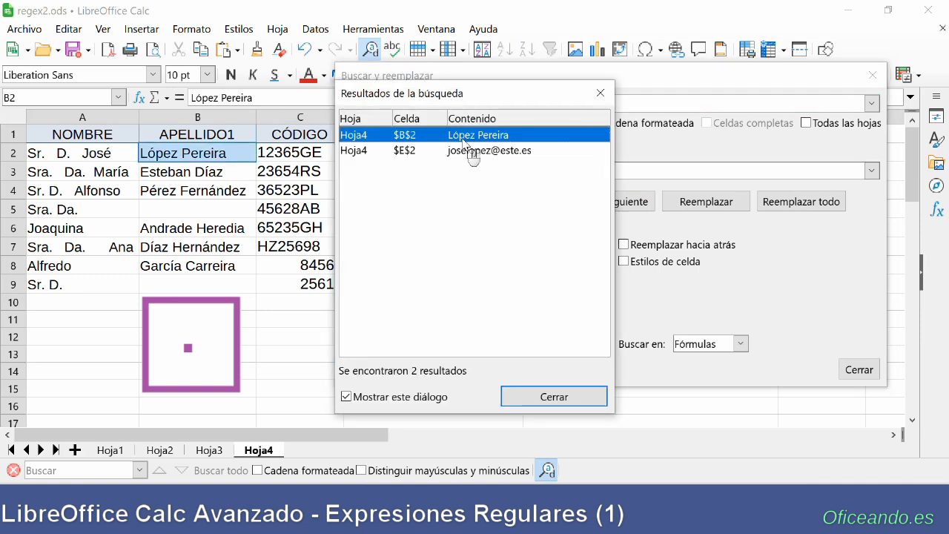
pyautogui.click(478, 151)
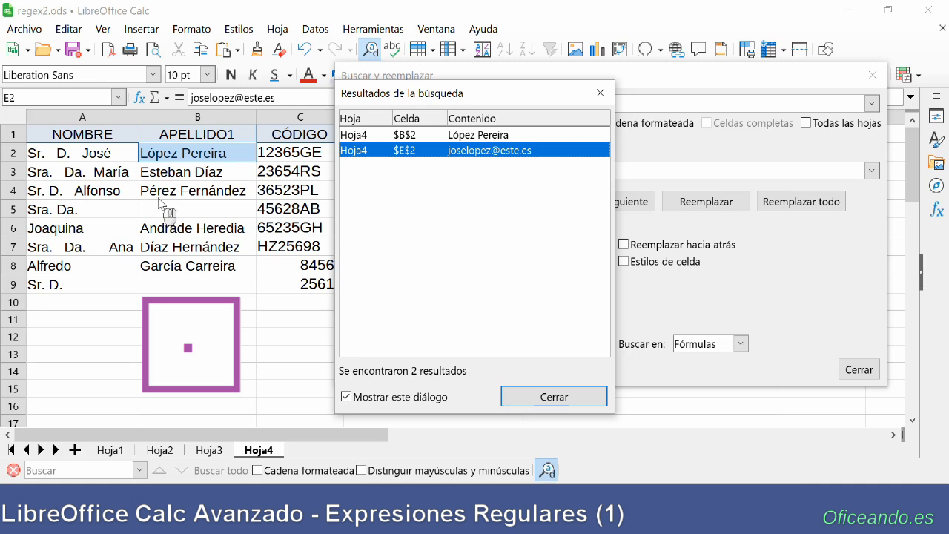
pyautogui.click(600, 93)
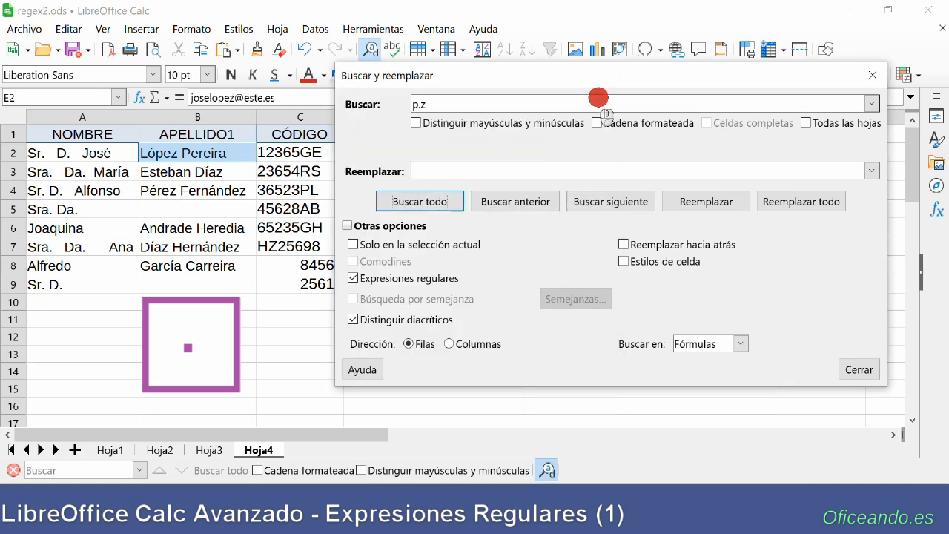
# Enter the test numbers 2, 20, 222 and 2222 in cells A11:A14.
pyautogui.click(63, 316)
pyautogui.write('2')
pyautogui.press('Return')
pyautogui.write('20')
pyautogui.press('Return')
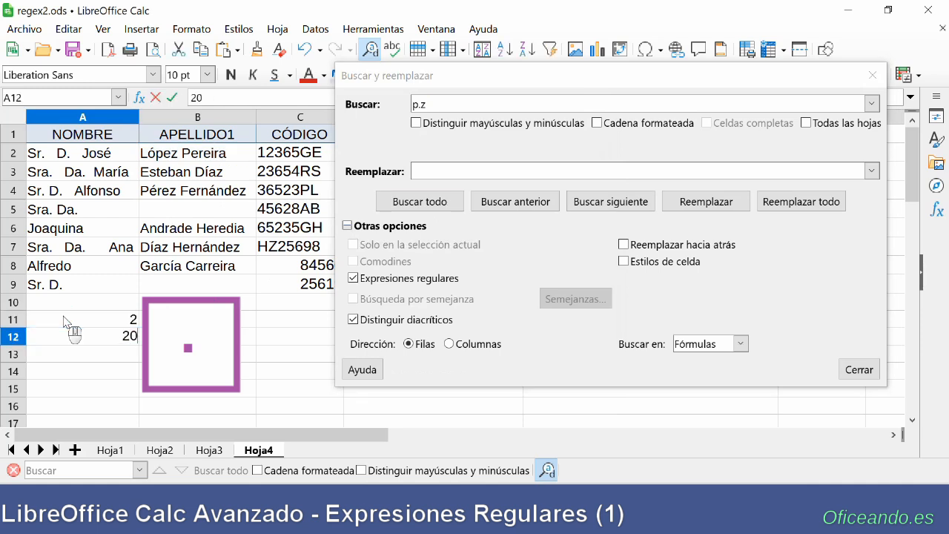
pyautogui.write('222')
pyautogui.press('Return')
pyautogui.write('2222')
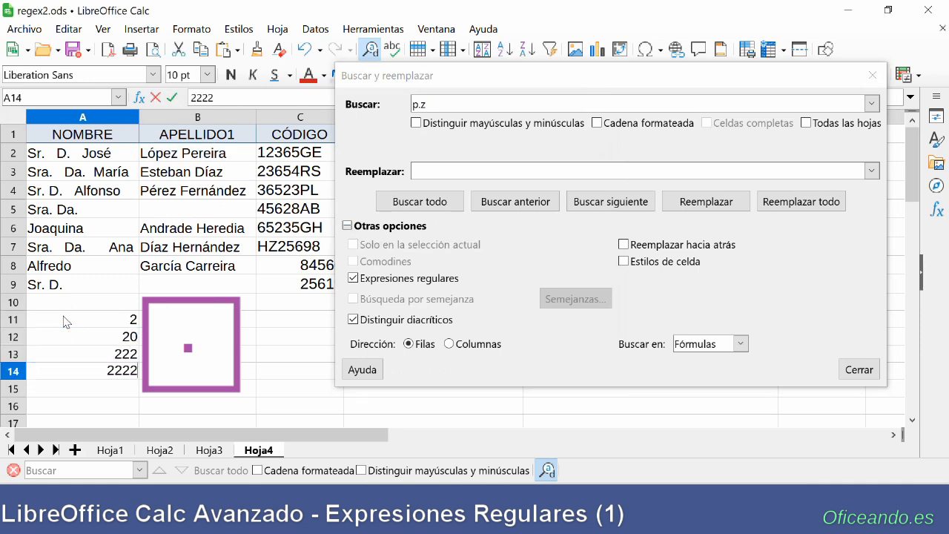
pyautogui.press('Return')
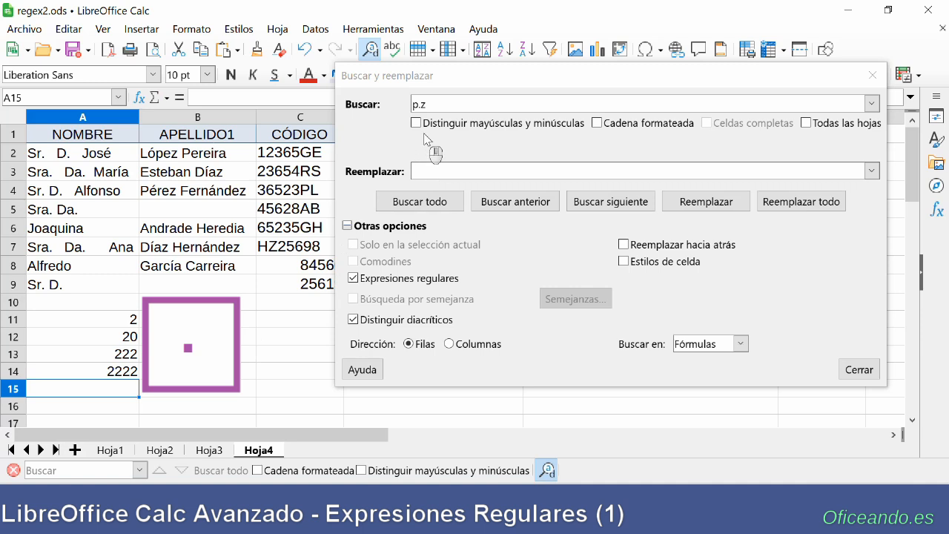
# Find all cells matching 2. and repeat the search with 2.. to require two characters after the 2.
pyautogui.click(436, 104)
pyautogui.write('2,')
pyautogui.press('BackSpace')
pyautogui.write('.')
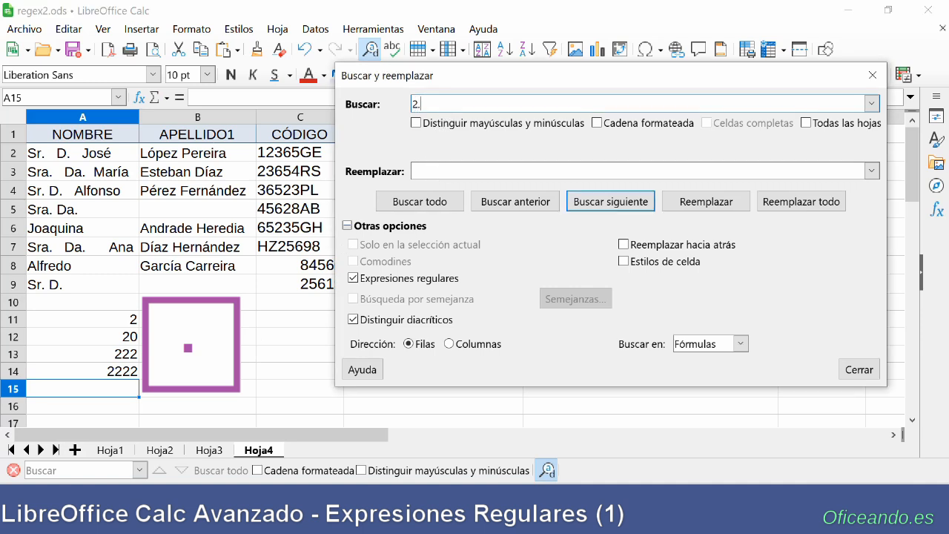
pyautogui.click(410, 202)
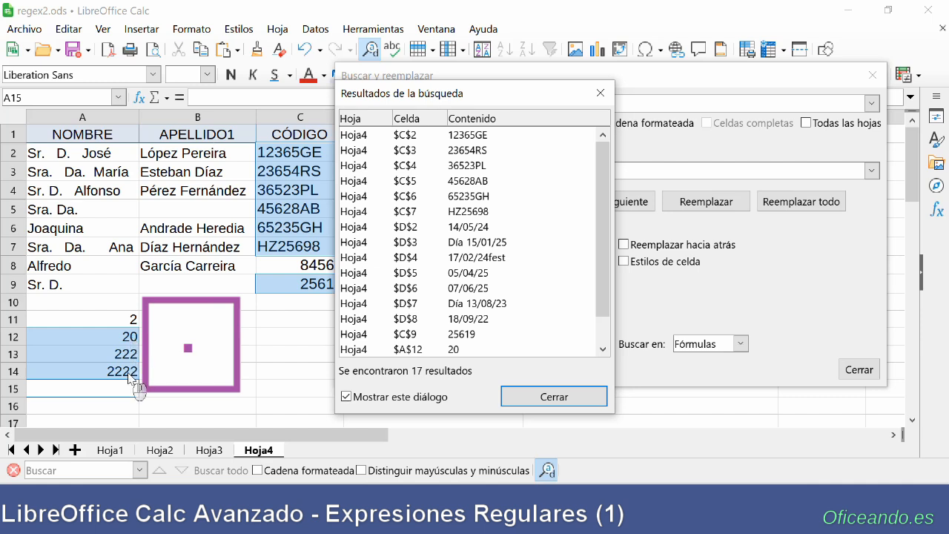
pyautogui.click(601, 93)
pyautogui.click(442, 104)
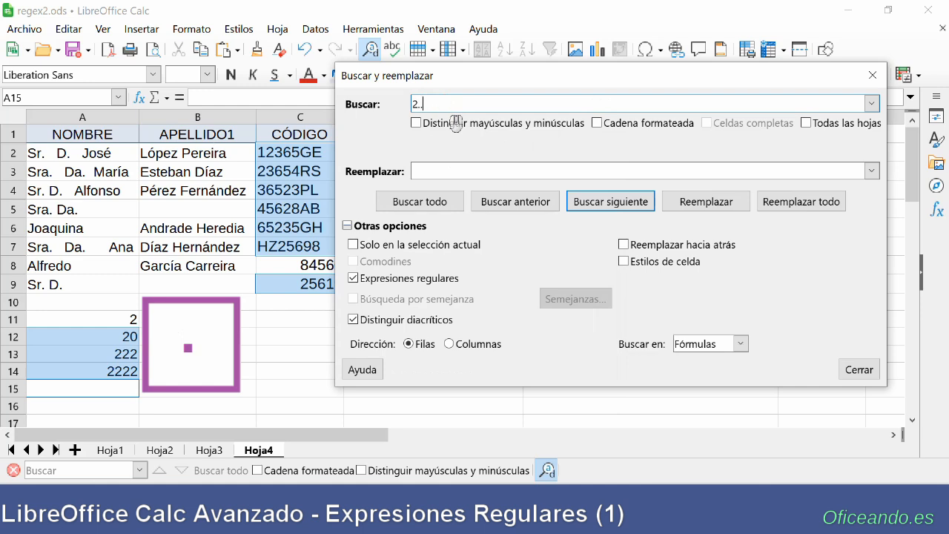
pyautogui.click(402, 201)
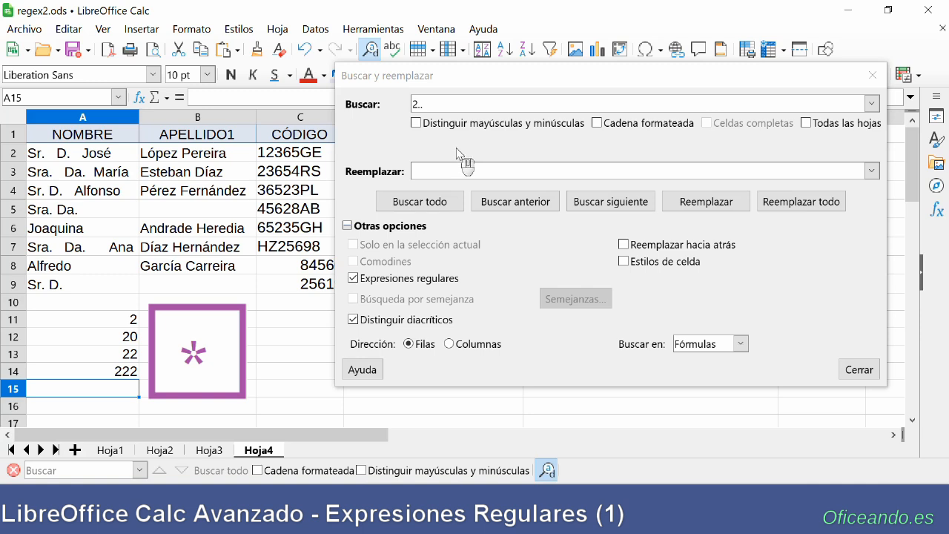
# Find all cells matching 2*, with the asterisk allowing repetitions of the 2.
pyautogui.click(452, 102)
pyautogui.press('BackSpace')
pyautogui.press('BackSpace')
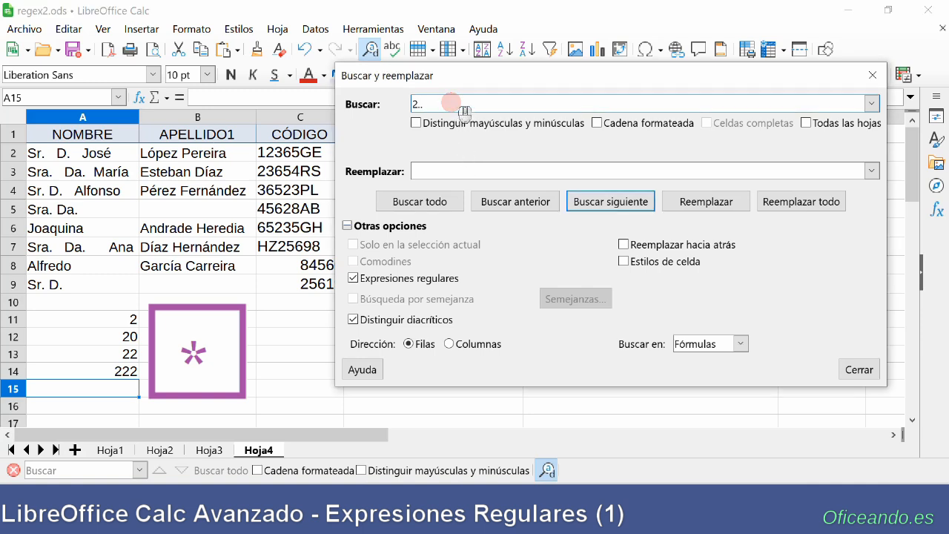
pyautogui.write('*')
pyautogui.click(448, 208)
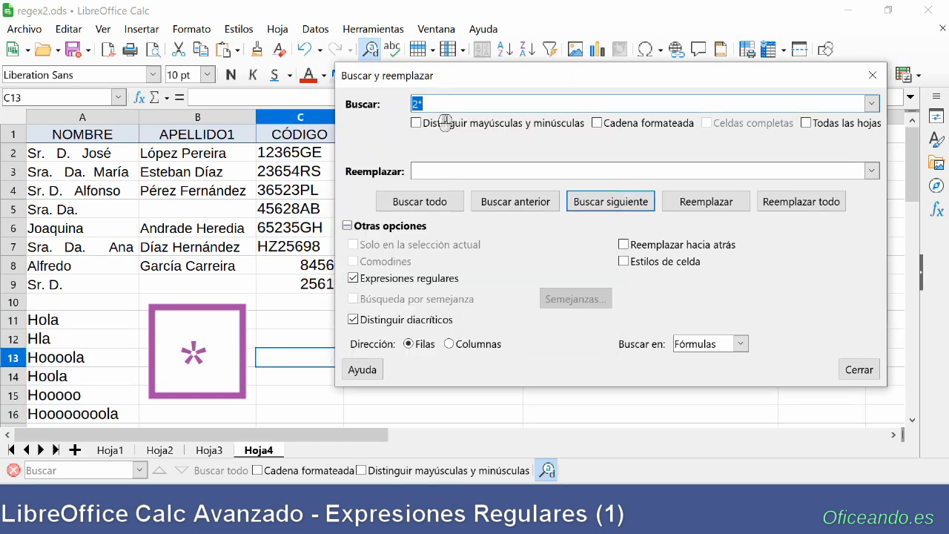
# Find all cells matching Ho*la, allowing zero or more letters o, and dismiss the results.
pyautogui.write('Ho*la')
pyautogui.click(420, 202)
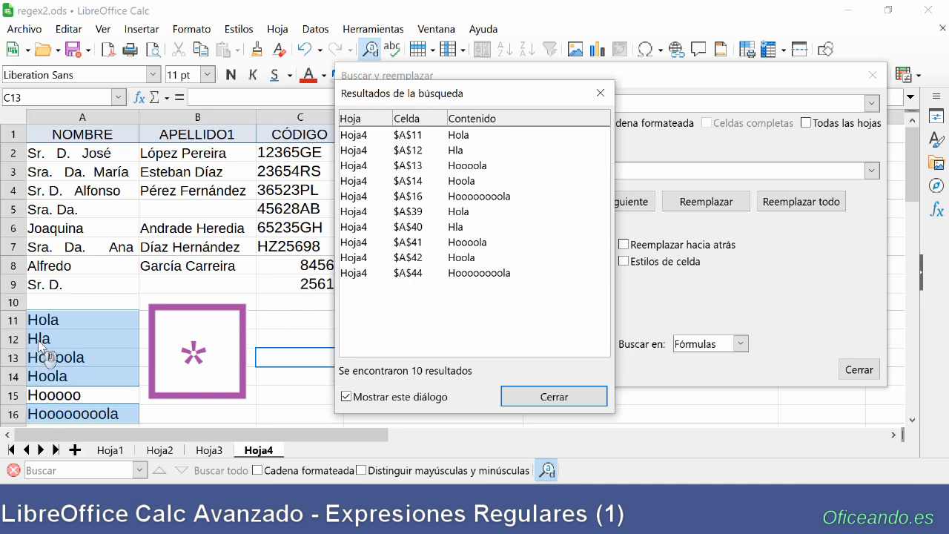
pyautogui.click(601, 93)
# Select A2:A9 and replace all runs of spaces with a single space, using a space followed by * as the search expression.
pyautogui.click(111, 154)
pyautogui.moveTo(111, 153); pyautogui.dragTo(104, 288)
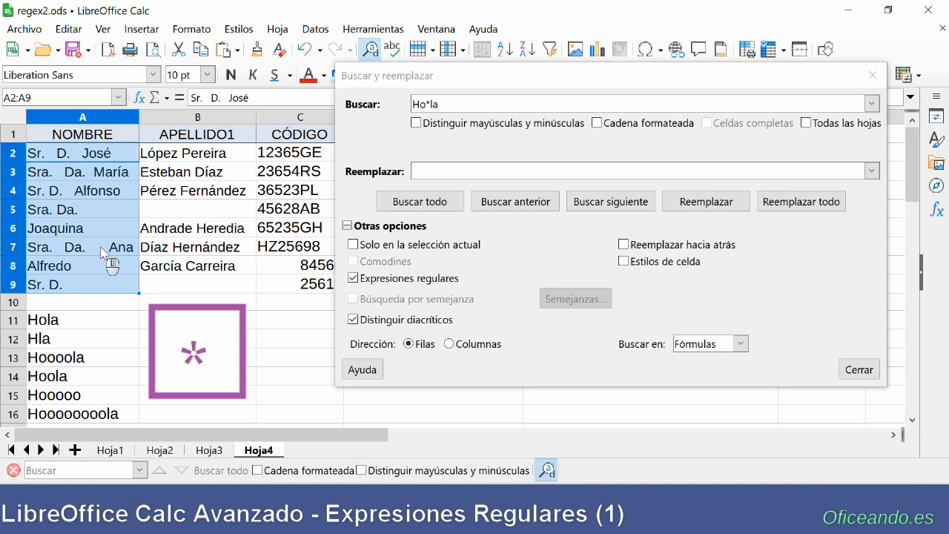
pyautogui.click(439, 104)
pyautogui.press('BackSpace')
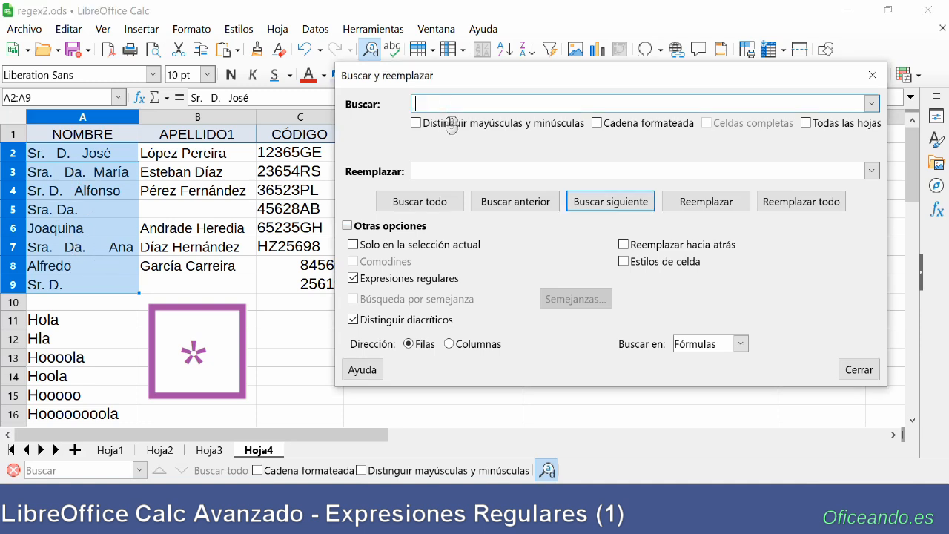
pyautogui.write('*')
pyautogui.click(429, 172)
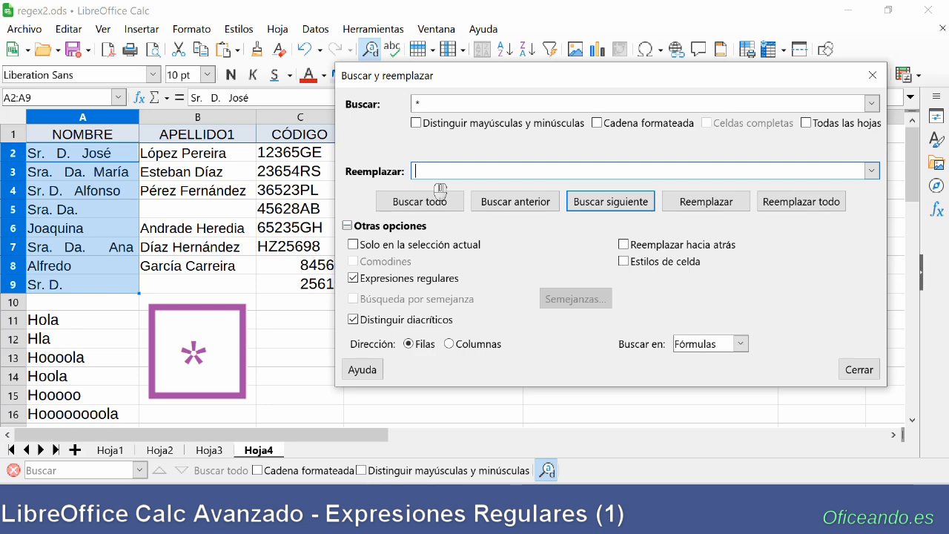
pyautogui.click(797, 204)
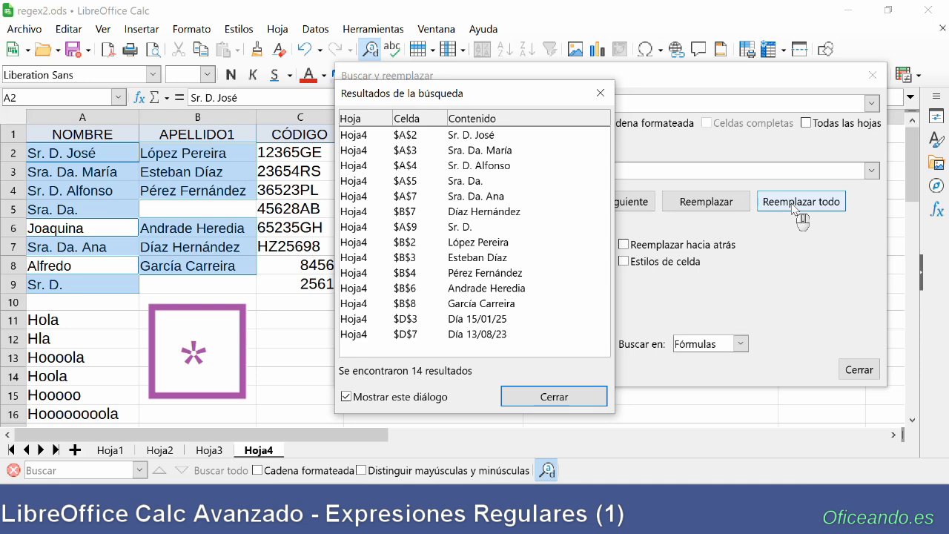
pyautogui.click(601, 93)
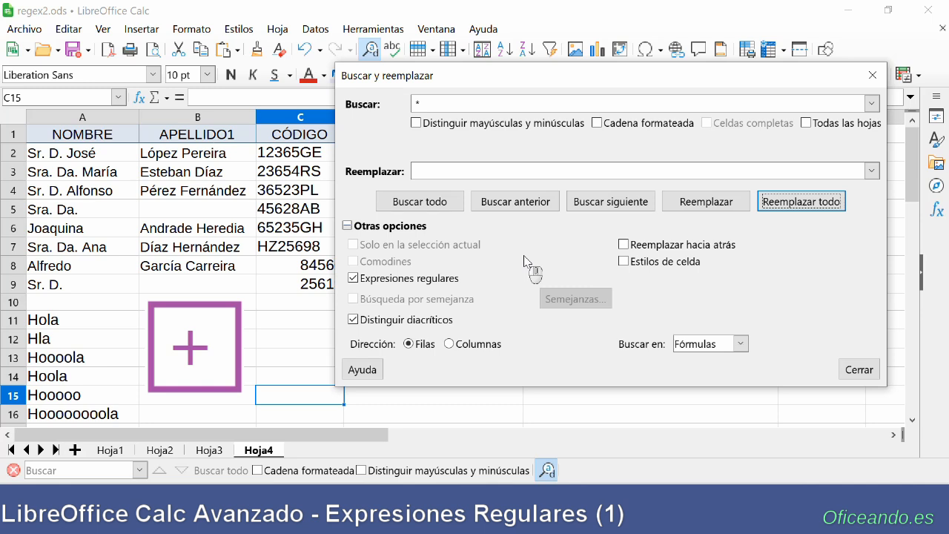
# Find all cells matching Ho+la, requiring one or more letters o, and dismiss the results.
pyautogui.click(430, 103)
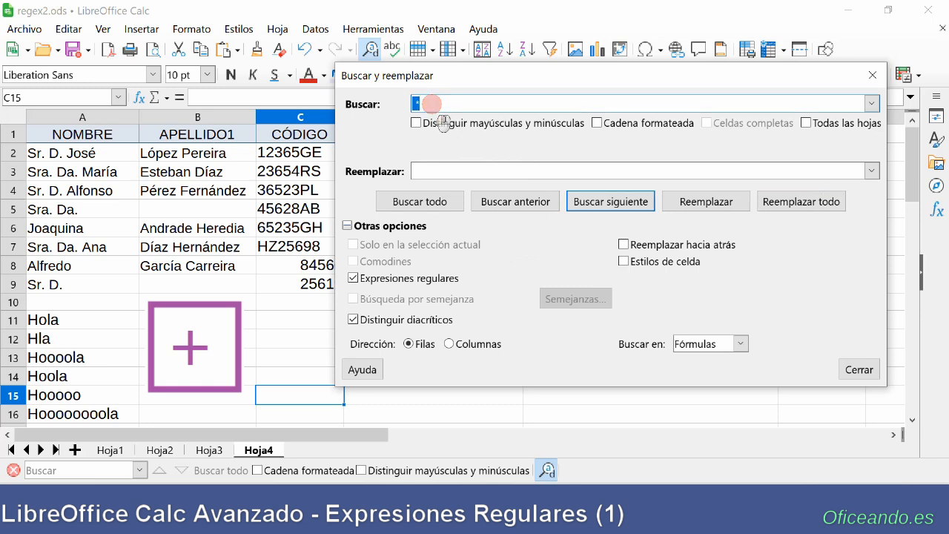
pyautogui.write('Ho')
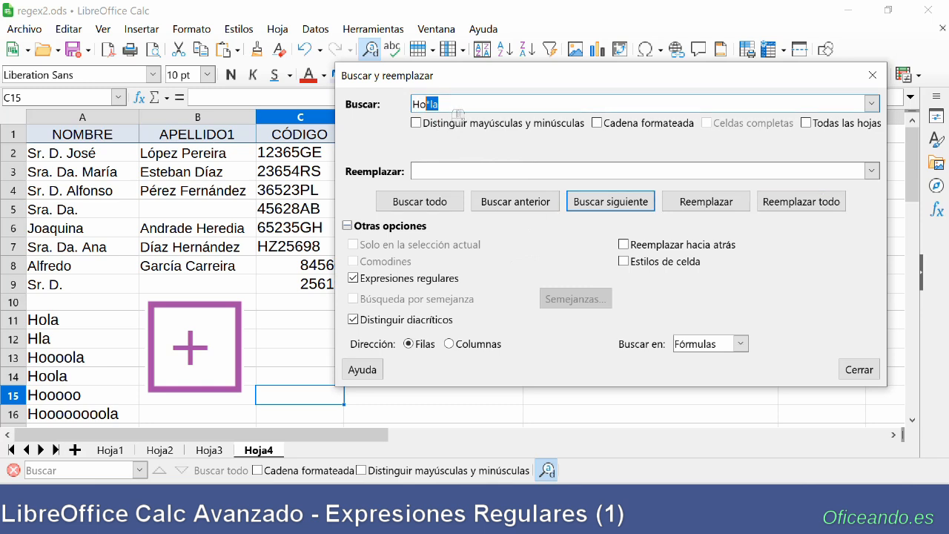
pyautogui.write('+la')
pyautogui.click(420, 202)
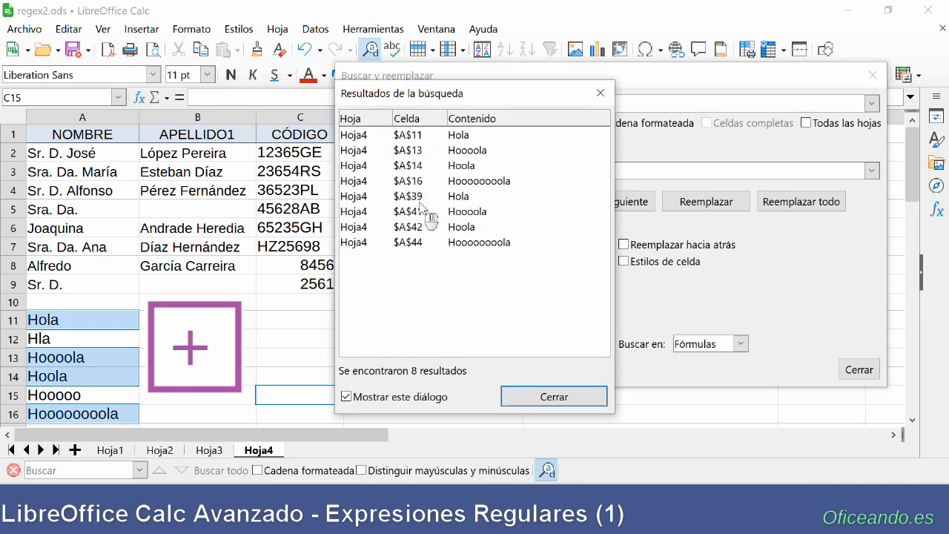
pyautogui.click(528, 401)
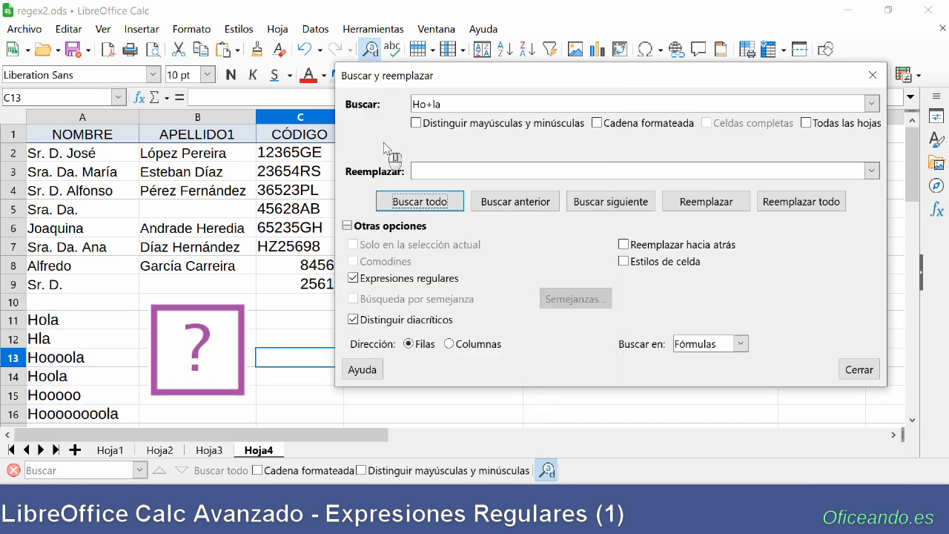
# Find all cells matching Ho?la, allowing at most one letter o, and dismiss the results.
pyautogui.click(420, 104)
pyautogui.press('Delete')
pyautogui.write('?')
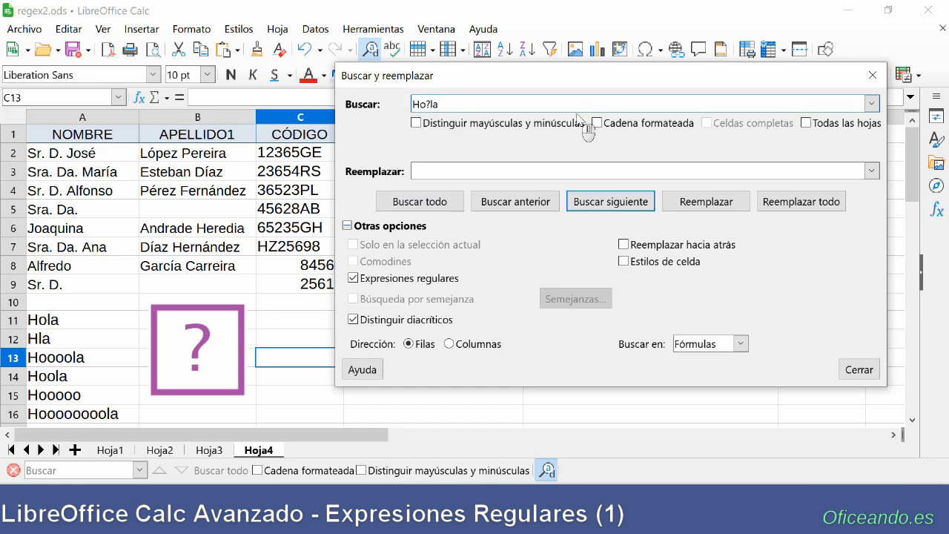
pyautogui.click(413, 208)
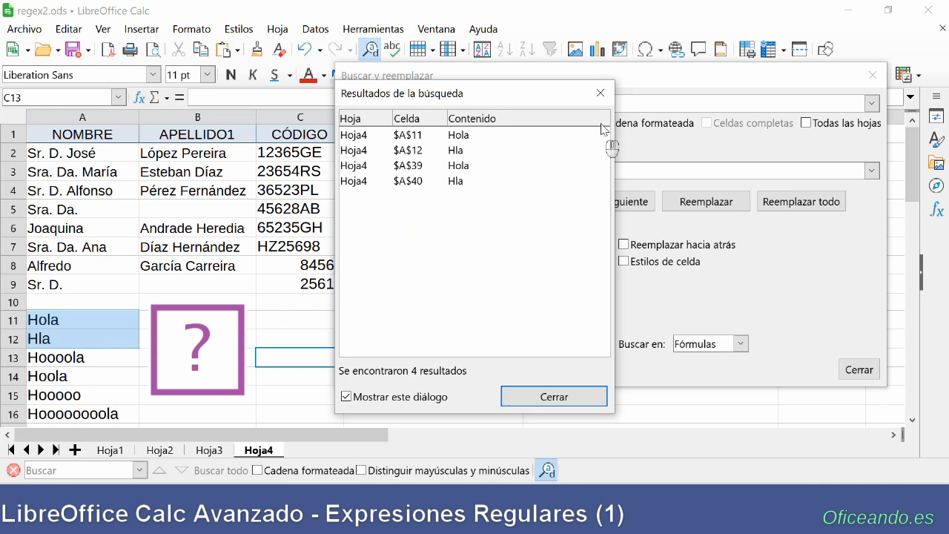
pyautogui.click(601, 93)
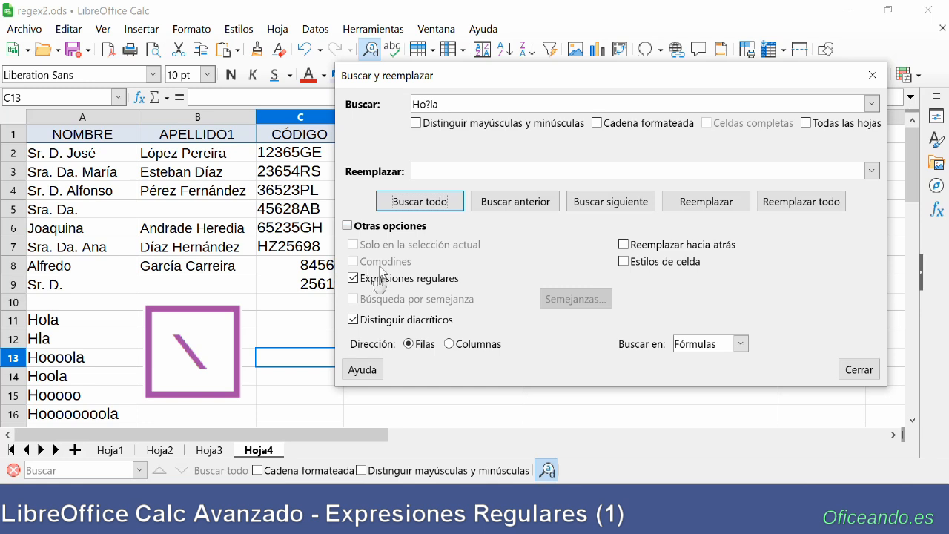
# Find all cells containing a literal dot, using the escaped expression \., and dismiss the results.
pyautogui.tripleClick(436, 102)
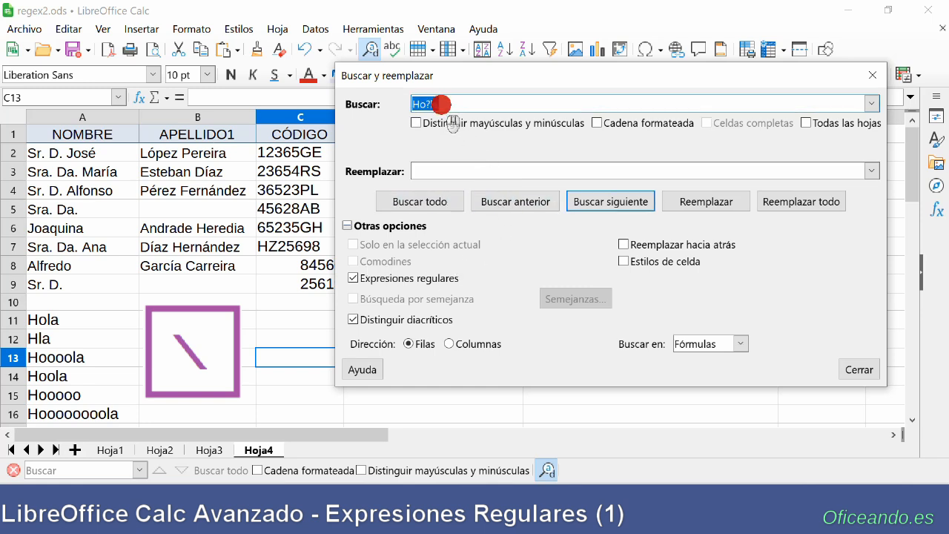
pyautogui.write('\\.')
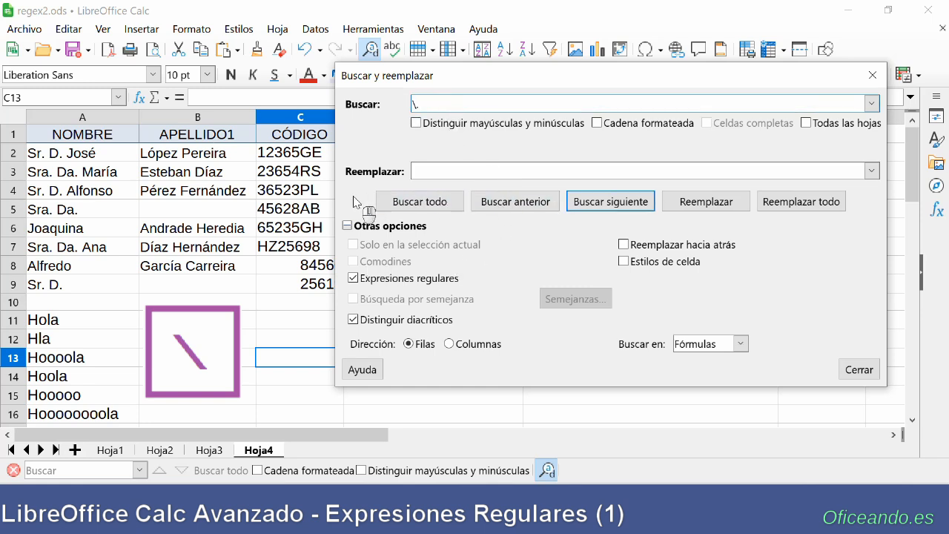
pyautogui.click(419, 201)
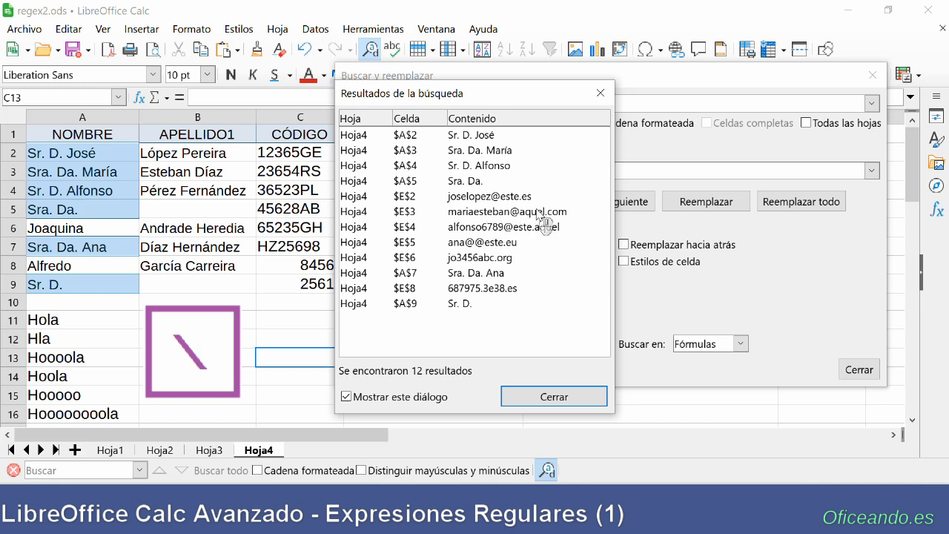
pyautogui.click(593, 97)
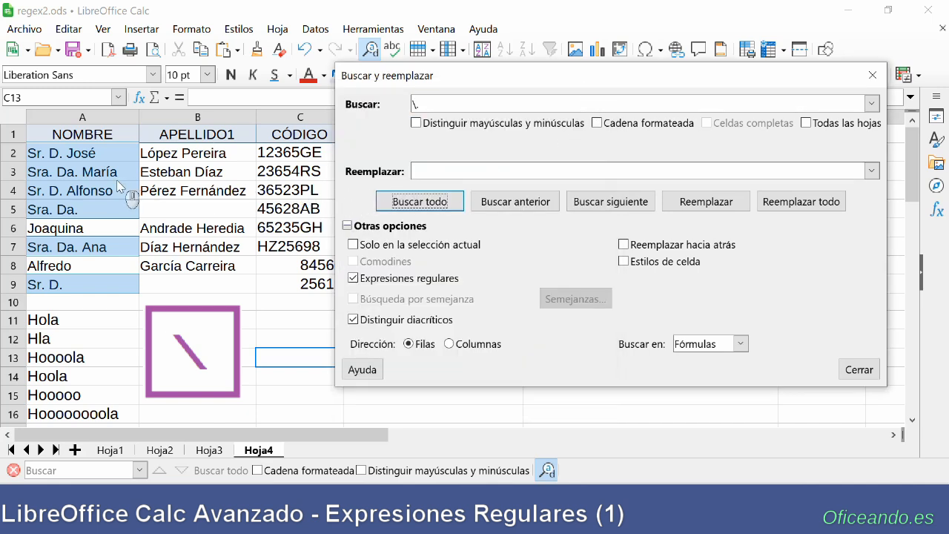
# Replace all entries that hold only a courtesy title, matched with Sra?\. Da?\.$, with DESCONOCIDO.
pyautogui.click(46, 157)
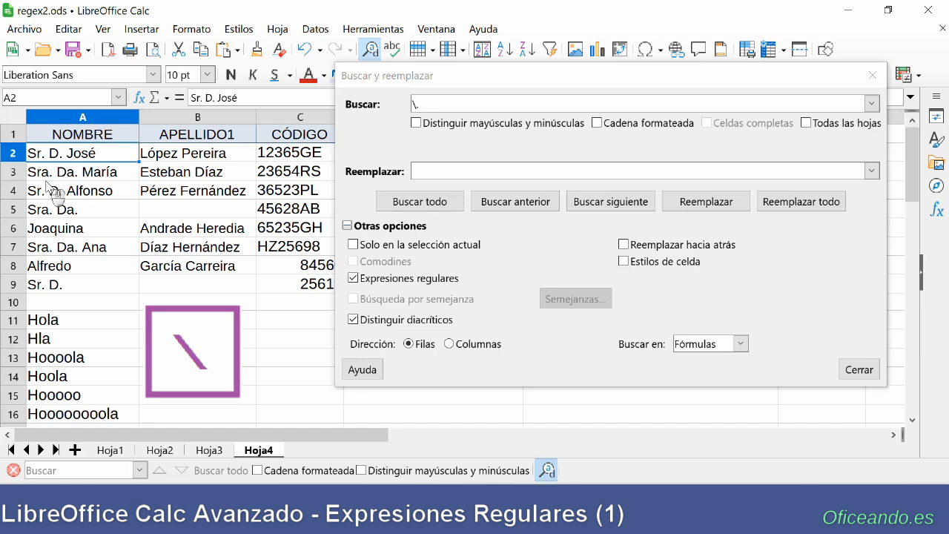
pyautogui.click(57, 211)
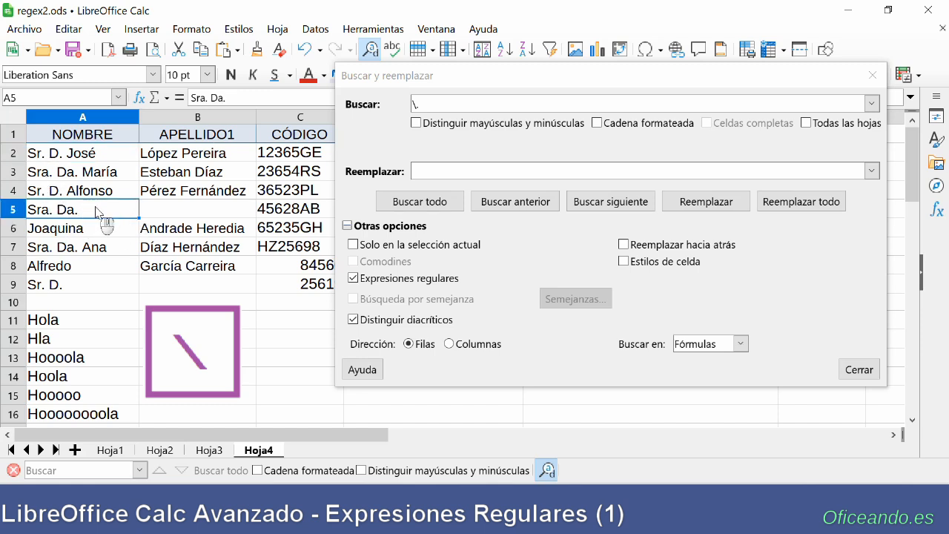
pyautogui.click(69, 286)
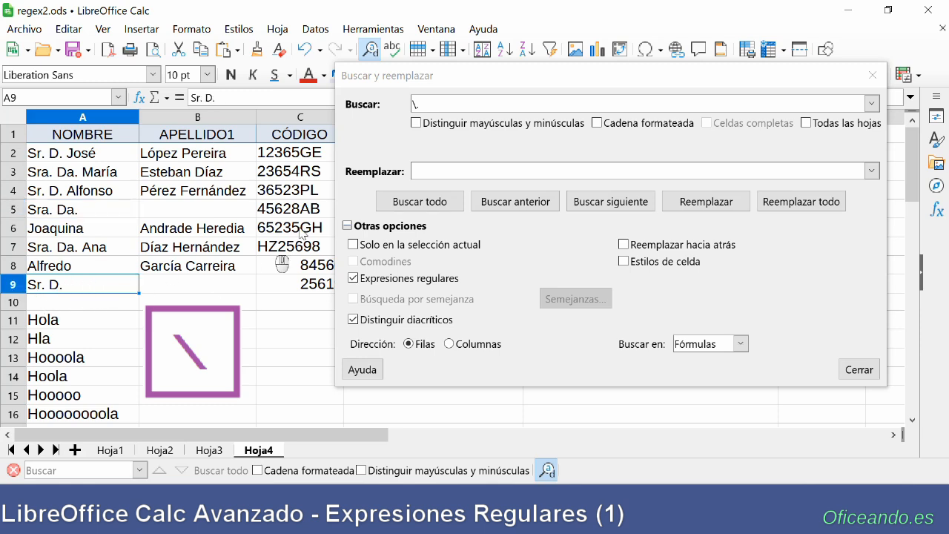
pyautogui.click(430, 104)
pyautogui.write('Sr')
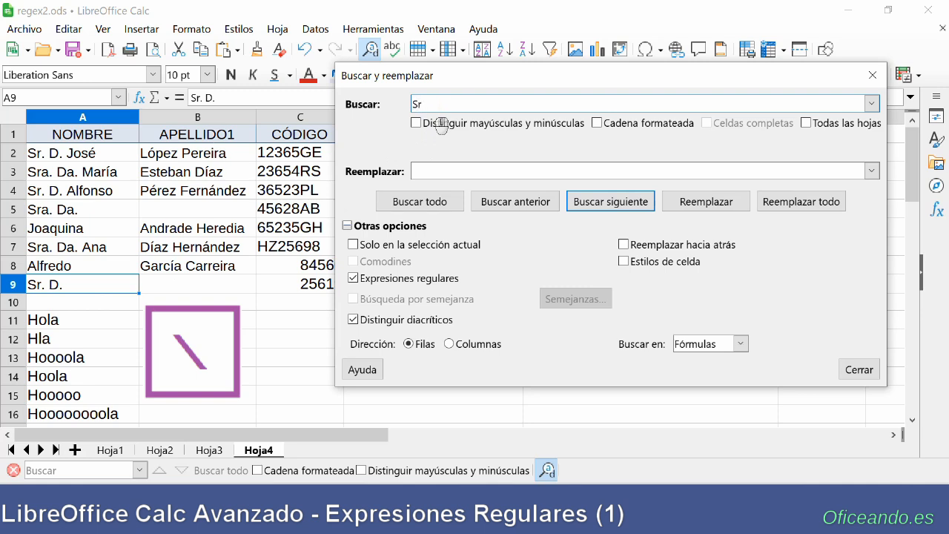
pyautogui.write('a?\\. Da?\\.$')
pyautogui.click(494, 171)
pyautogui.write('DES')
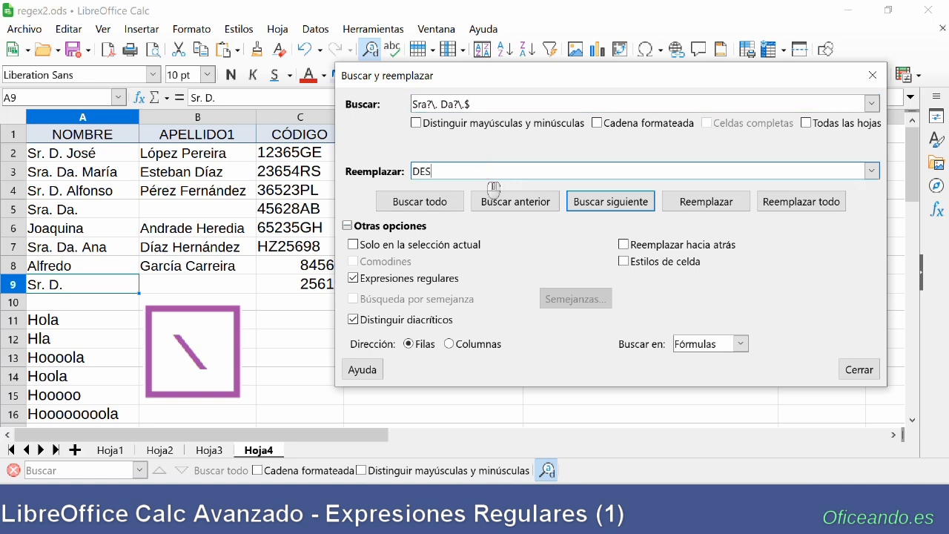
pyautogui.write('CONOCIDO')
pyautogui.click(794, 201)
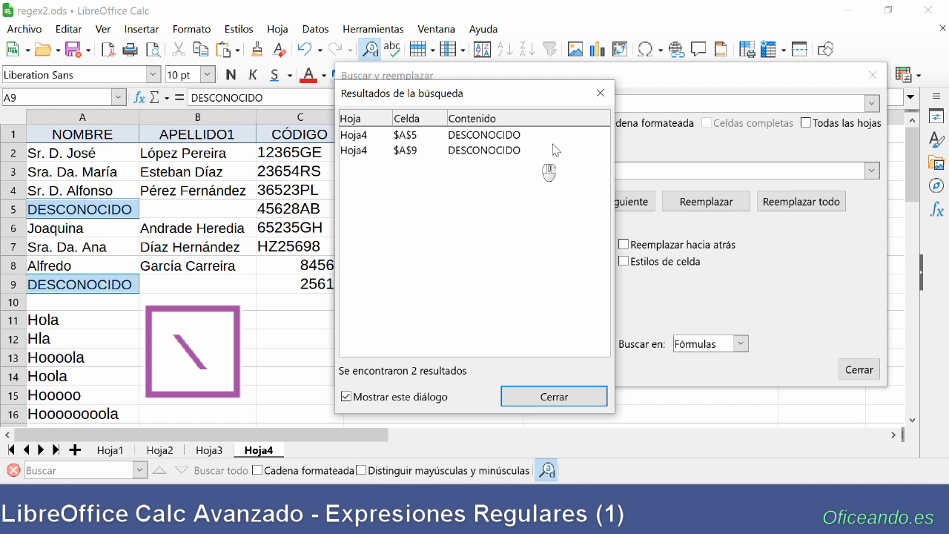
pyautogui.click(606, 93)
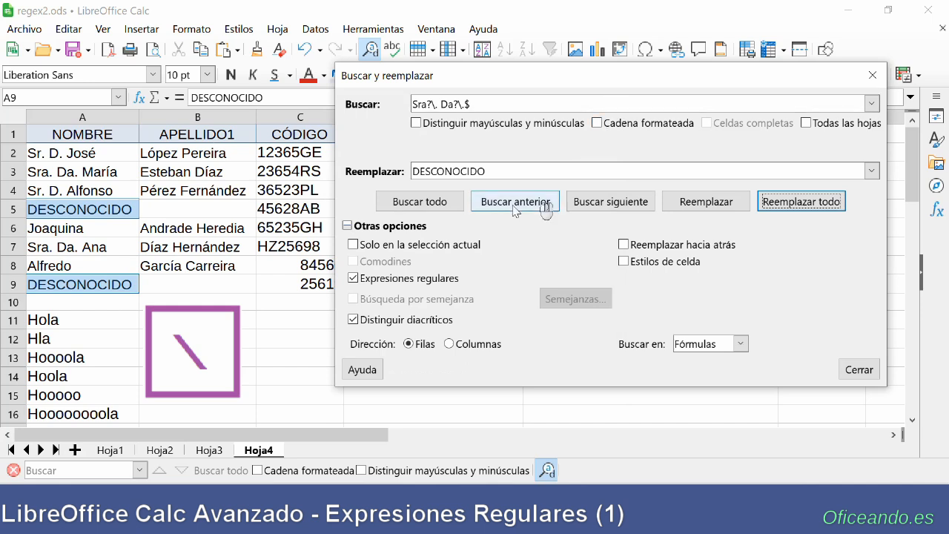
# Select cell A2 for comparison and highlight the $ anchor at the end of the search expression.
pyautogui.click(63, 154)
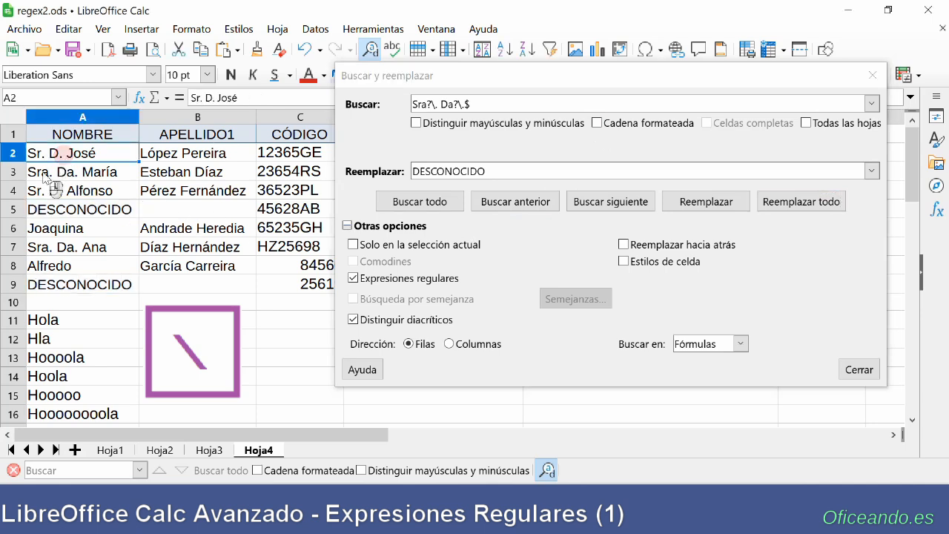
pyautogui.moveTo(481, 107)
pyautogui.mouseDown()
pyautogui.moveTo(432, 106)
pyautogui.moveTo(465, 105)
pyautogui.mouseUp()
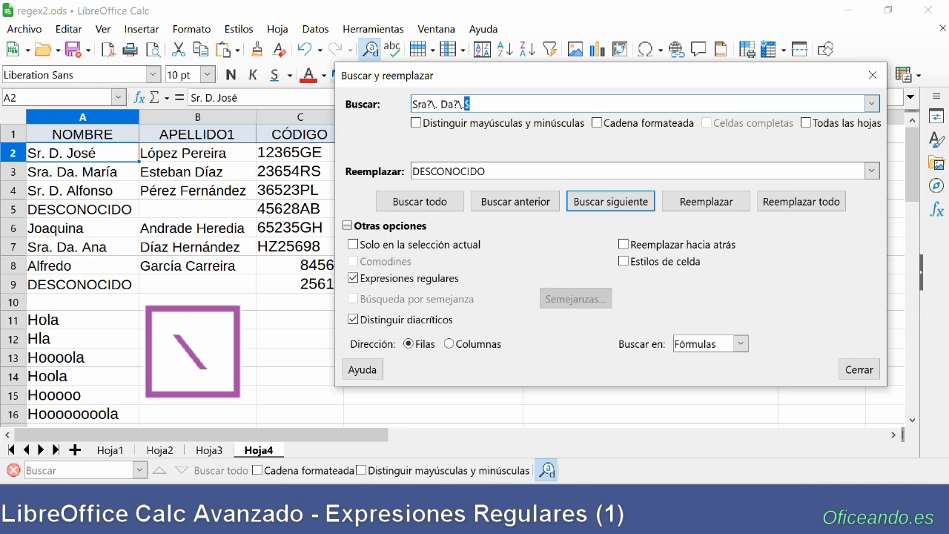
# Strip the courtesy titles from the names by replacing all matches of Sra?\. Da?\. with nothing, and dismiss the results.
pyautogui.press('BackSpace')
pyautogui.moveTo(488, 172); pyautogui.dragTo(406, 174)
pyautogui.press('Delete')
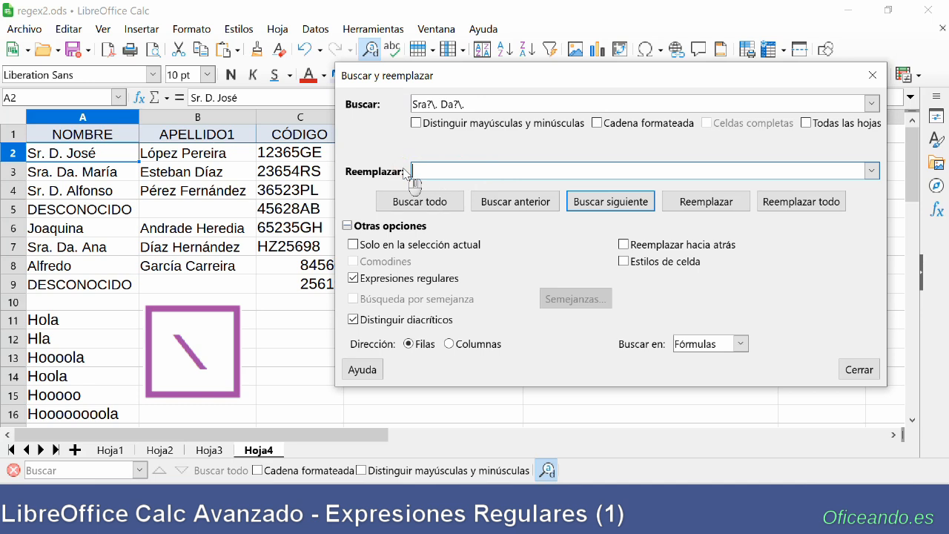
pyautogui.click(812, 207)
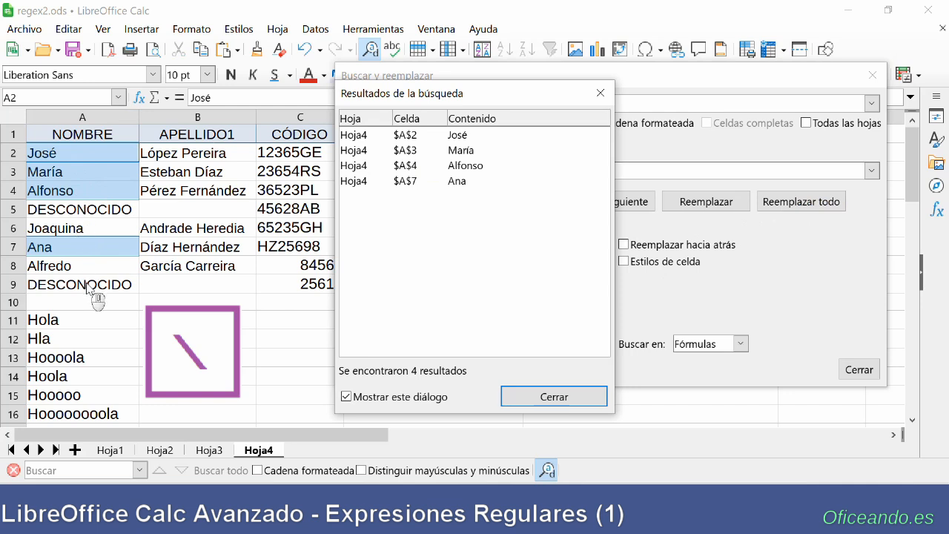
pyautogui.click(601, 93)
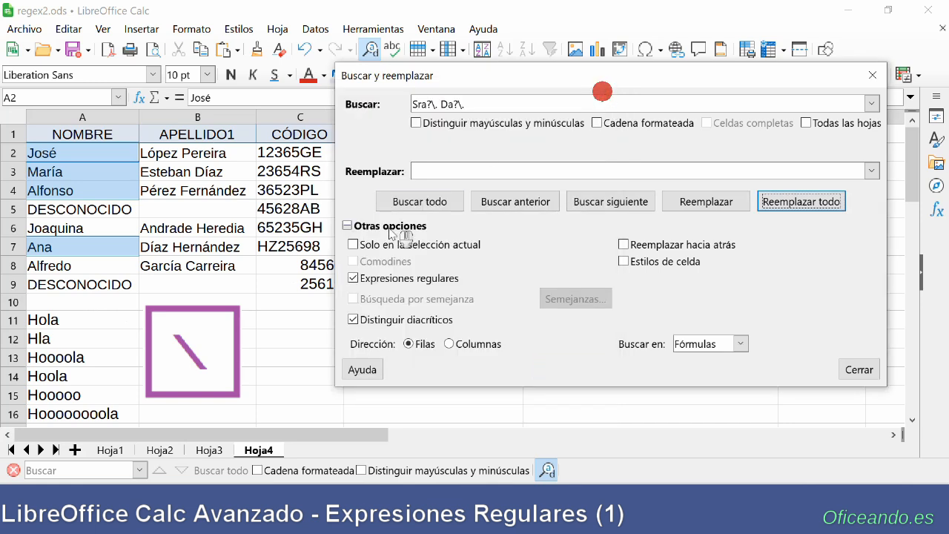
# Find all cells containing either alternative of the expression Ho?la|56.
pyautogui.click(276, 307)
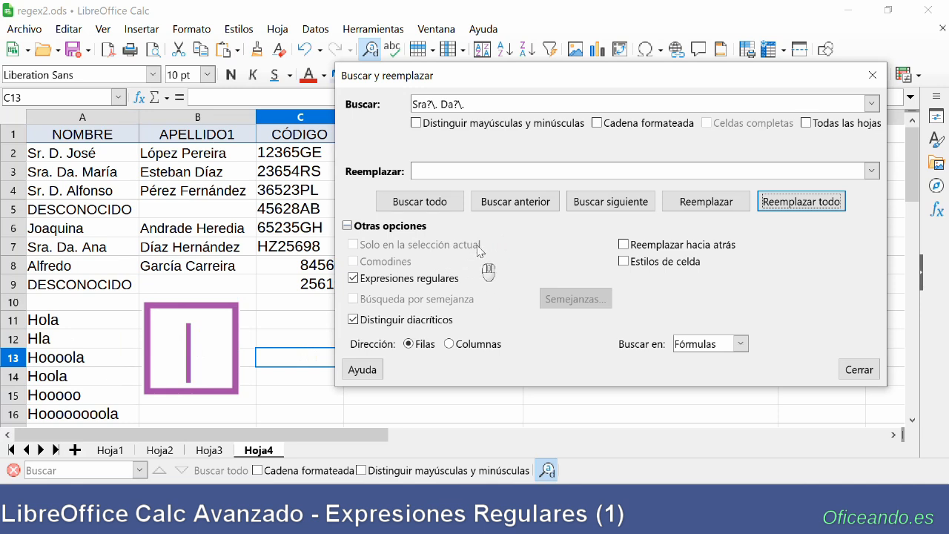
pyautogui.tripleClick(475, 105)
pyautogui.write('Ho?la')
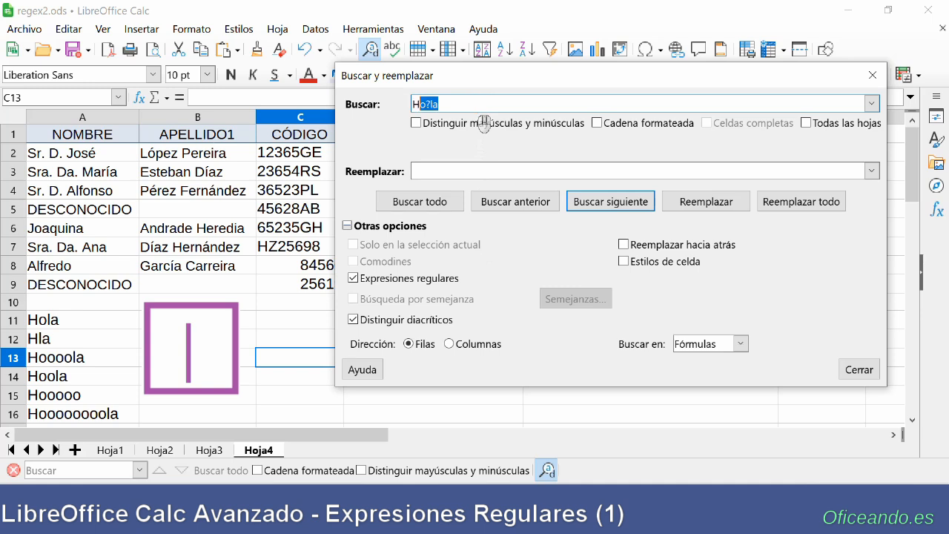
pyautogui.write('|56')
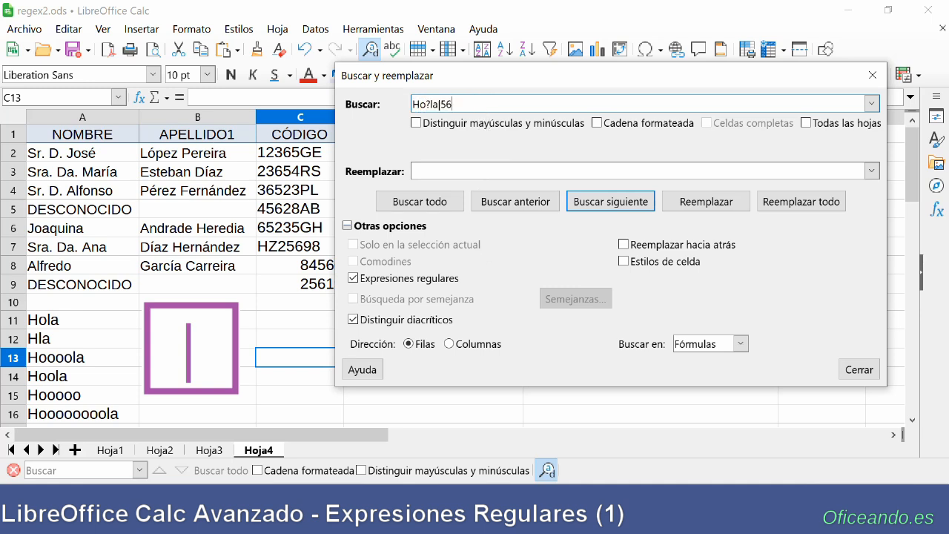
pyautogui.click(438, 202)
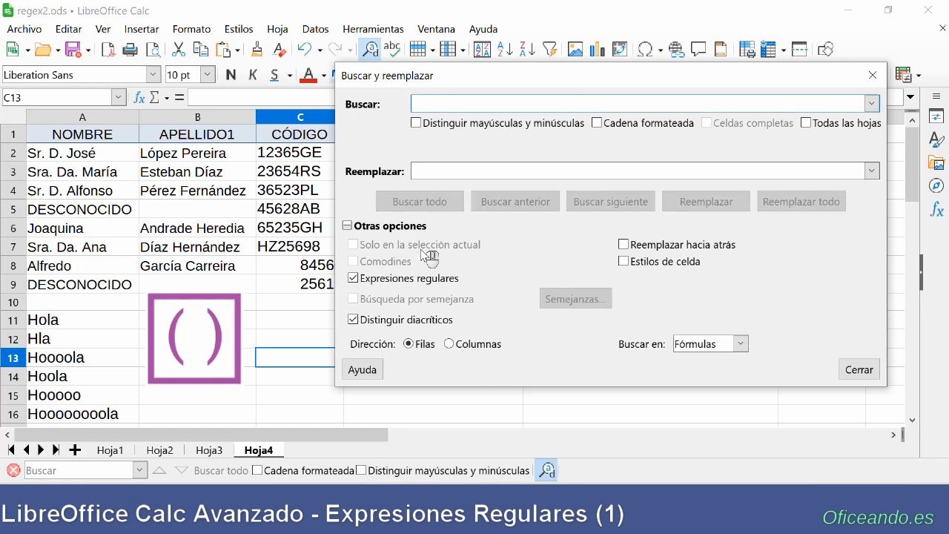
# Fill cells A11 to A17 with the values 48, 484848, 4848, 48, 4, 8 and 4848.
pyautogui.click(95, 323)
pyautogui.write('48')
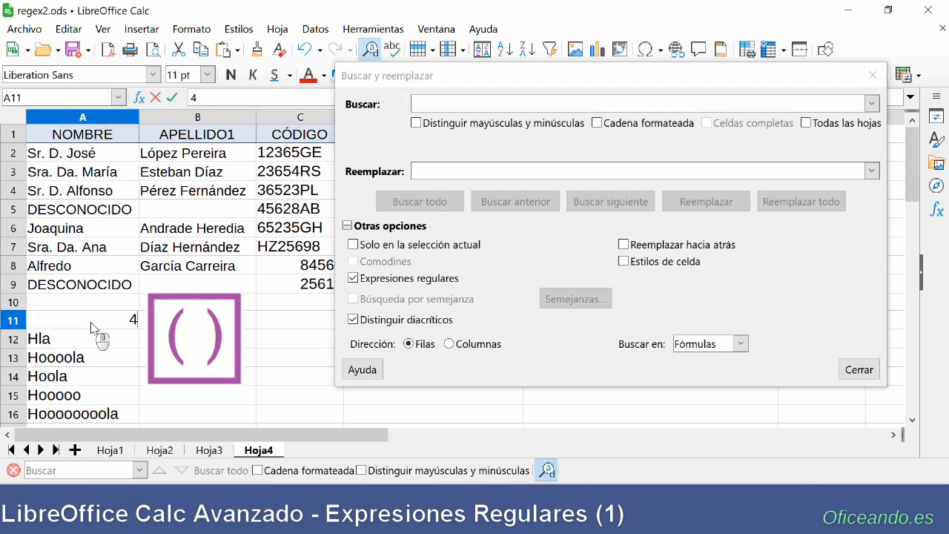
pyautogui.press('Return')
pyautogui.write('484848')
pyautogui.press('Return')
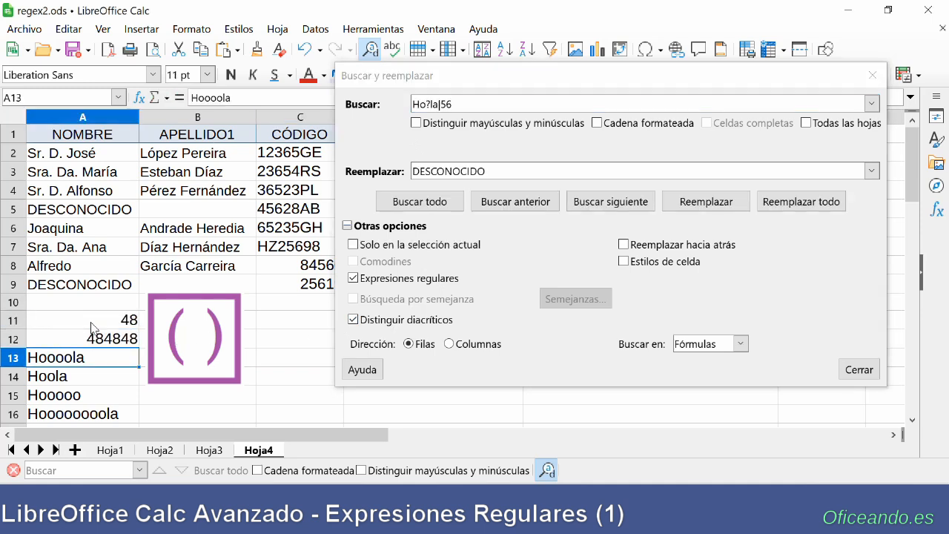
pyautogui.write('4848')
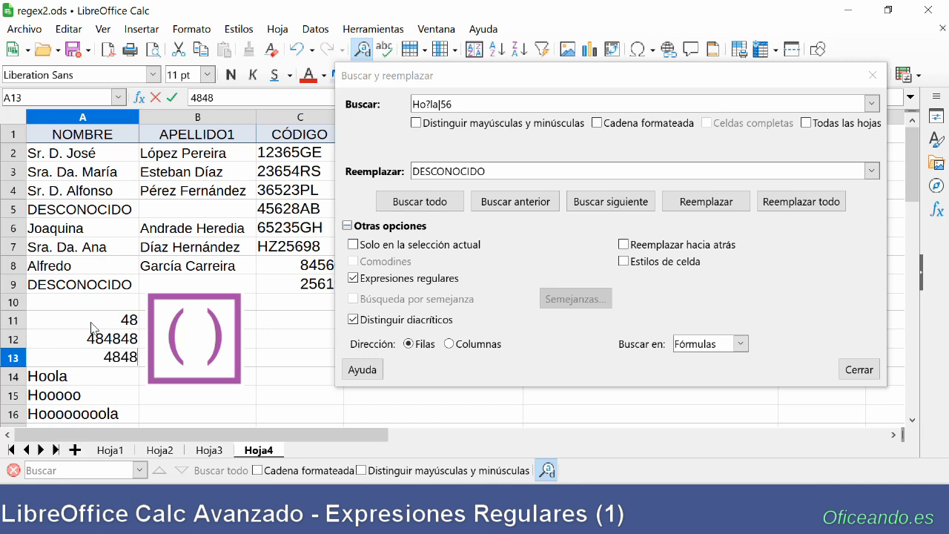
pyautogui.press('Return')
pyautogui.write('48')
pyautogui.press('Return')
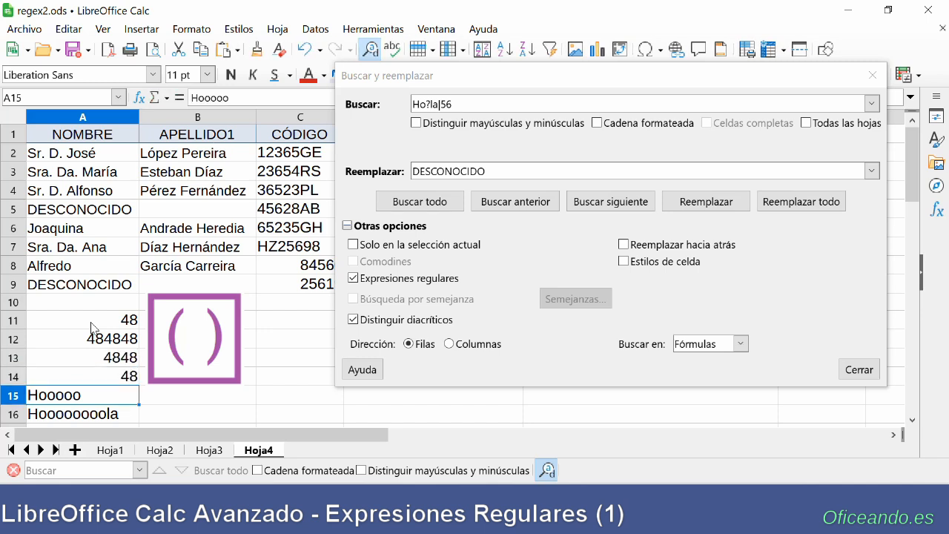
pyautogui.write('4')
pyautogui.press('Return')
pyautogui.write('8')
pyautogui.press('Return')
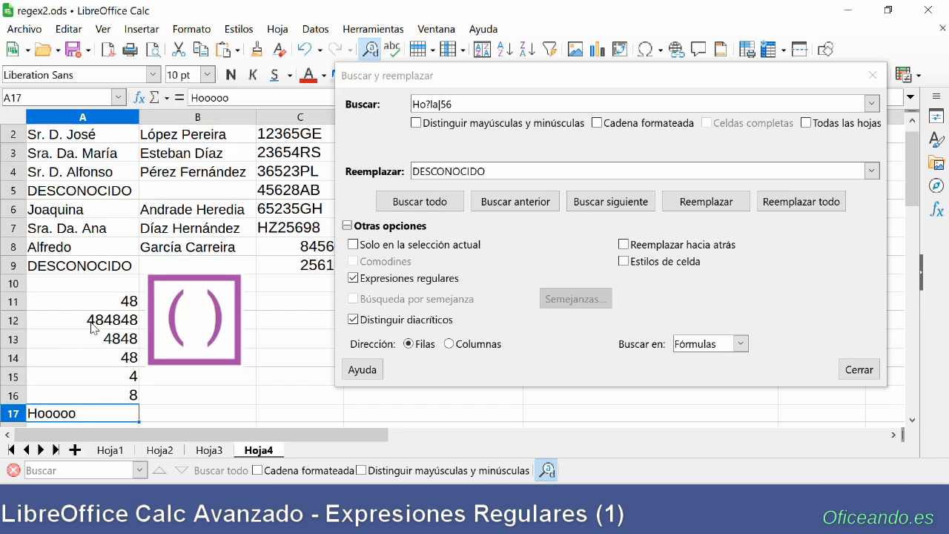
pyautogui.write('4848')
pyautogui.press('Return')
pyautogui.scroll(1, 93, 329)
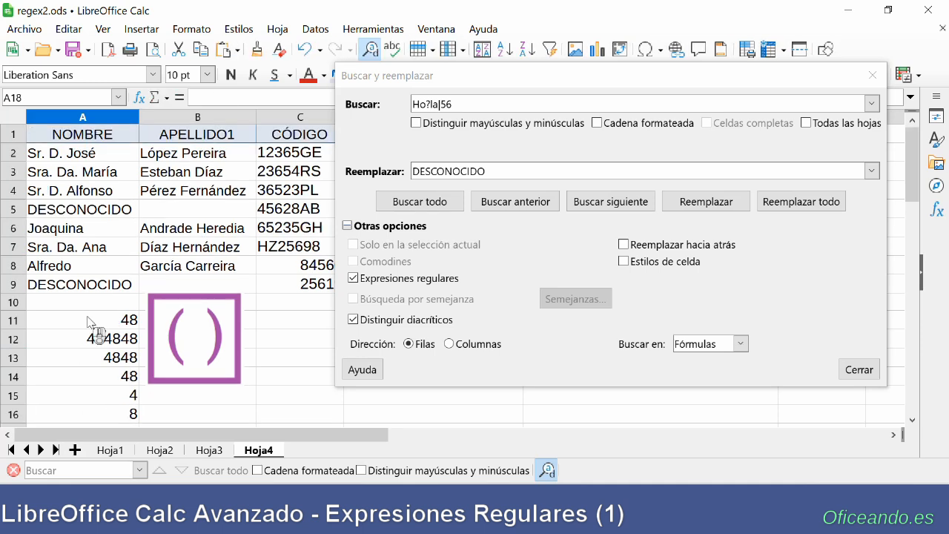
# Find all cells matching 48*, where the asterisk applies only to the 8, and dismiss the results.
pyautogui.click(382, 105)
pyautogui.write('48*')
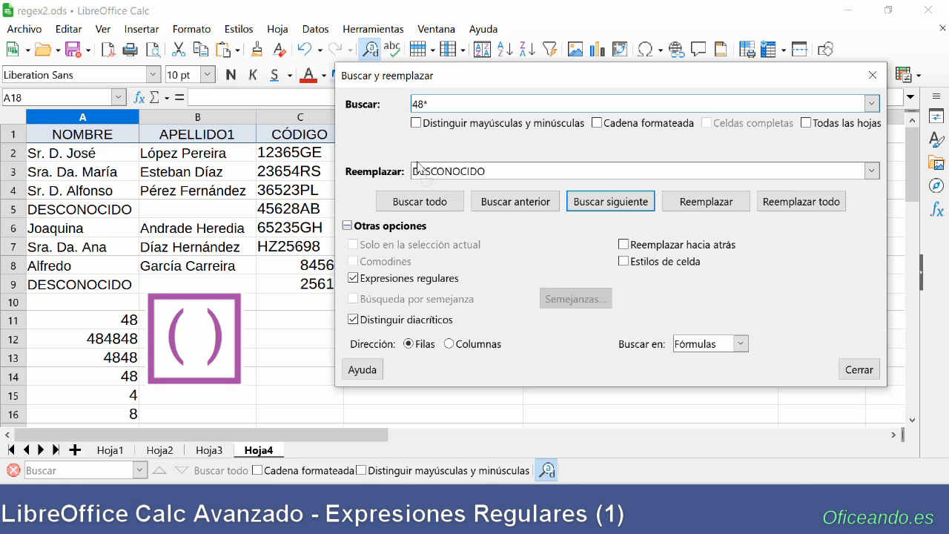
pyautogui.click(436, 207)
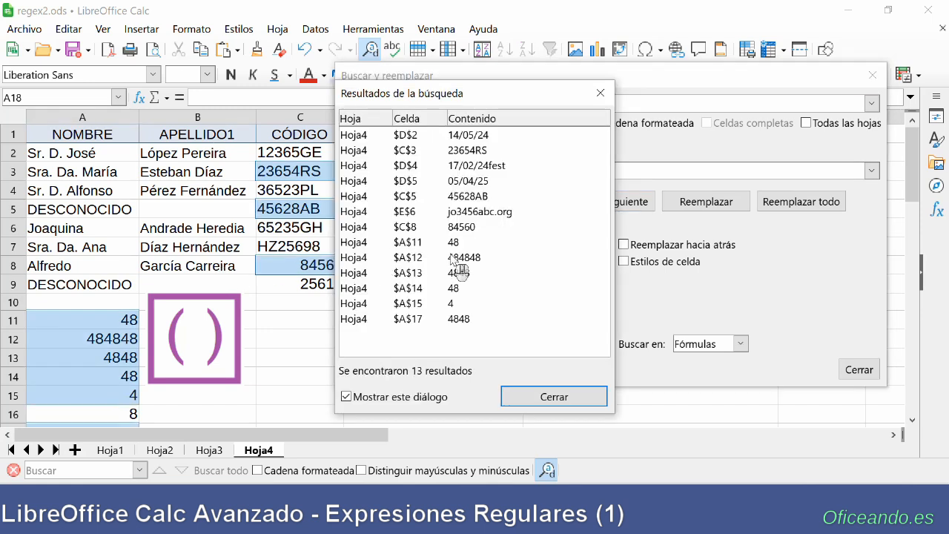
pyautogui.click(601, 93)
# Group the digits as (48)*, clear the replacement text, find all matching cells and dismiss the results.
pyautogui.write(')')
pyautogui.click(381, 174)
pyautogui.press('BackSpace')
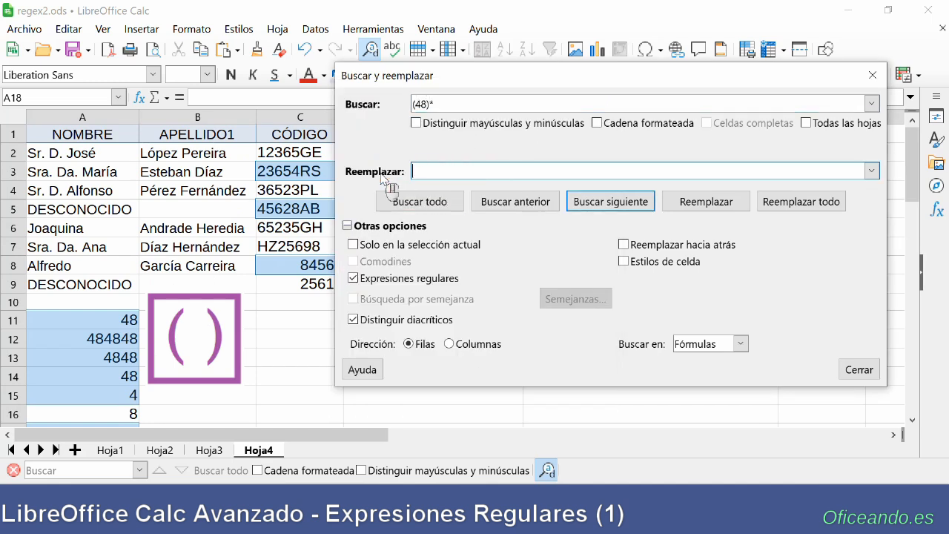
pyautogui.click(416, 202)
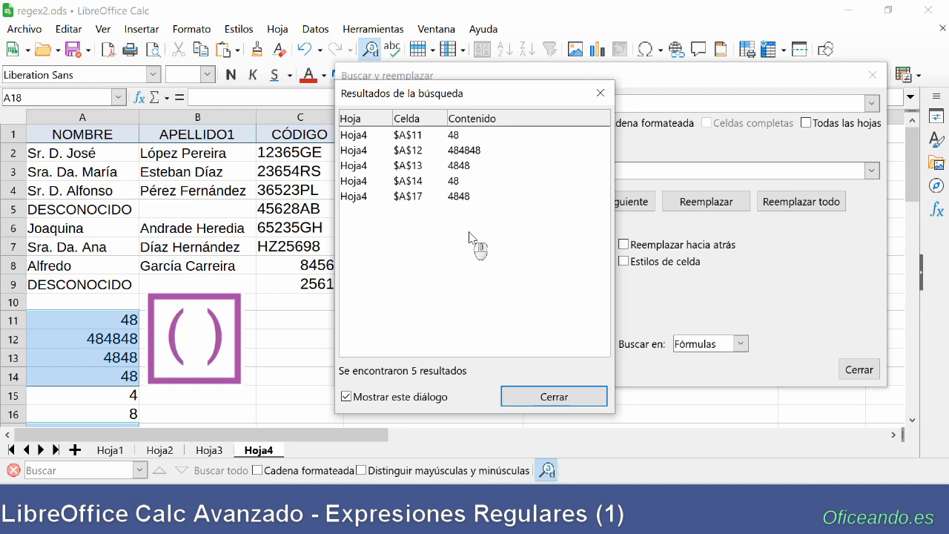
pyautogui.click(600, 93)
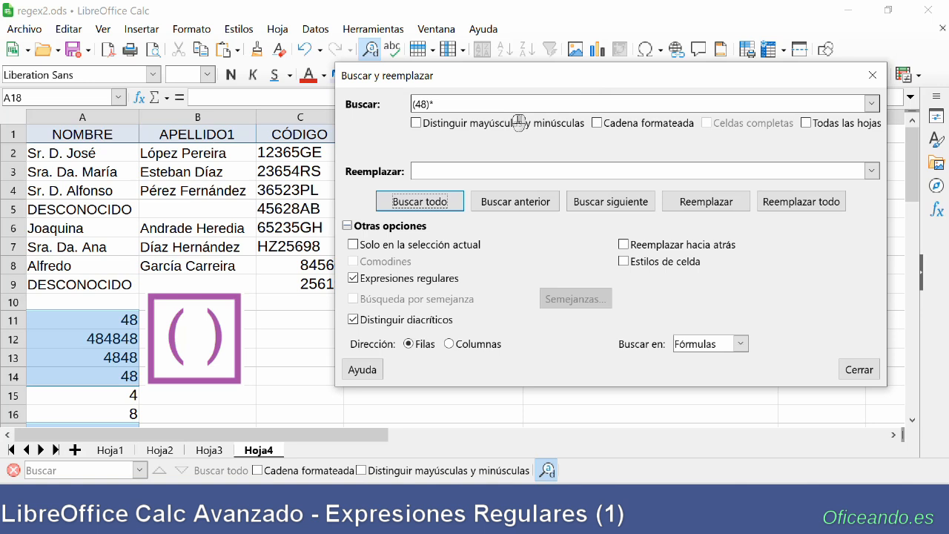
# Find all cells matching the grouped alternatives (Lóp|Pér)ez and dismiss the results.
pyautogui.click(507, 104)
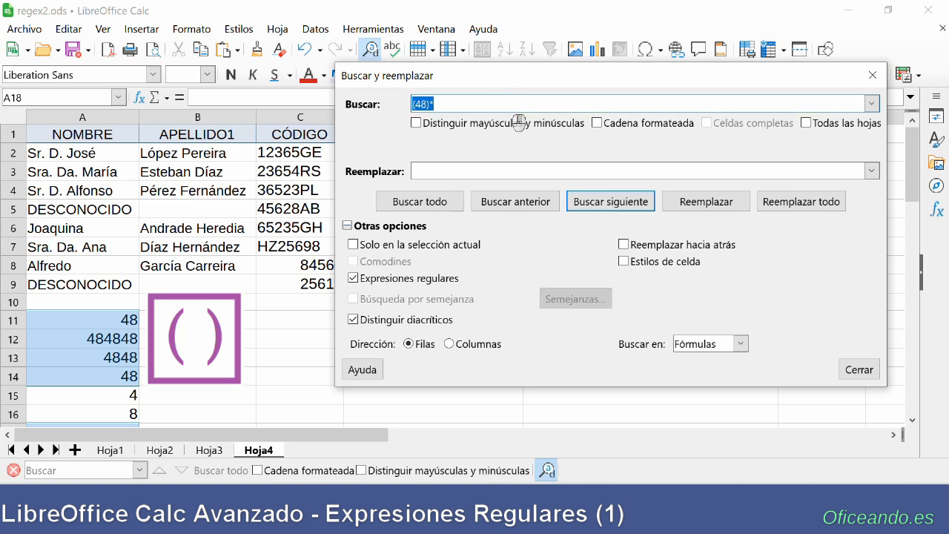
pyautogui.write('(Lóp|Pér)ez')
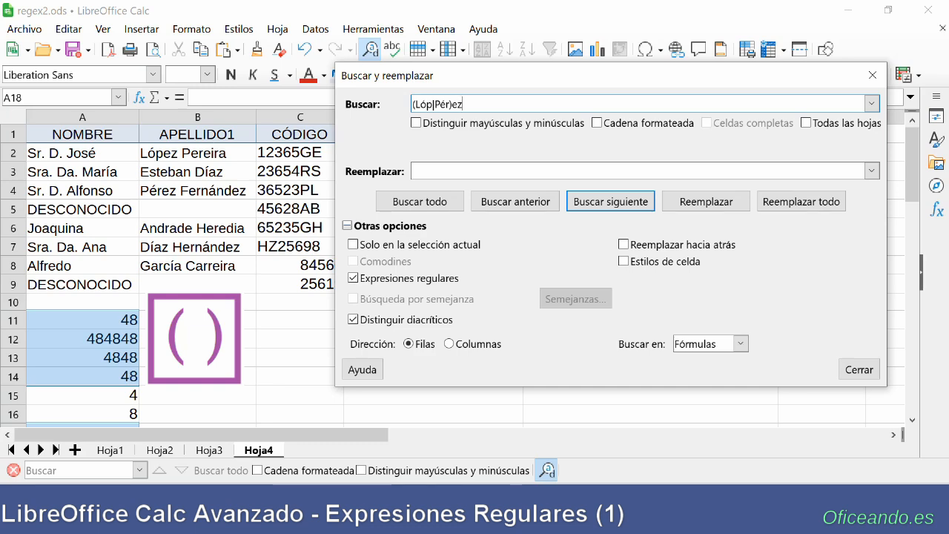
pyautogui.click(420, 202)
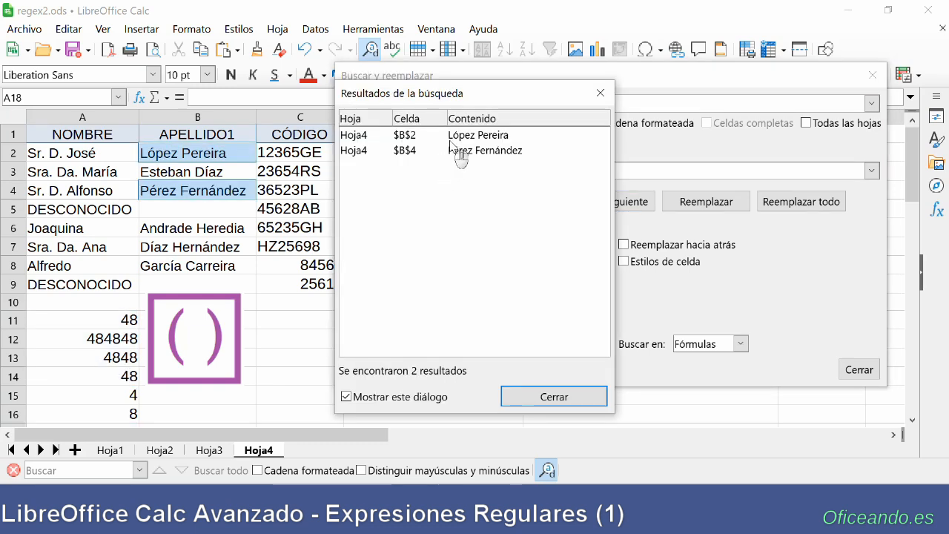
pyautogui.click(597, 94)
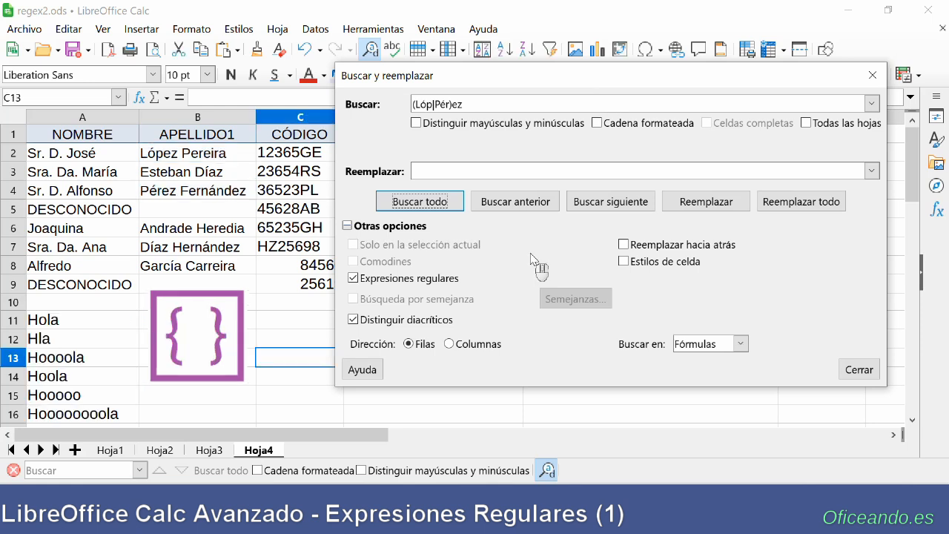
# Find all cells containing three consecutive letters o, using o{3}, and dismiss the results.
pyautogui.tripleClick(485, 104)
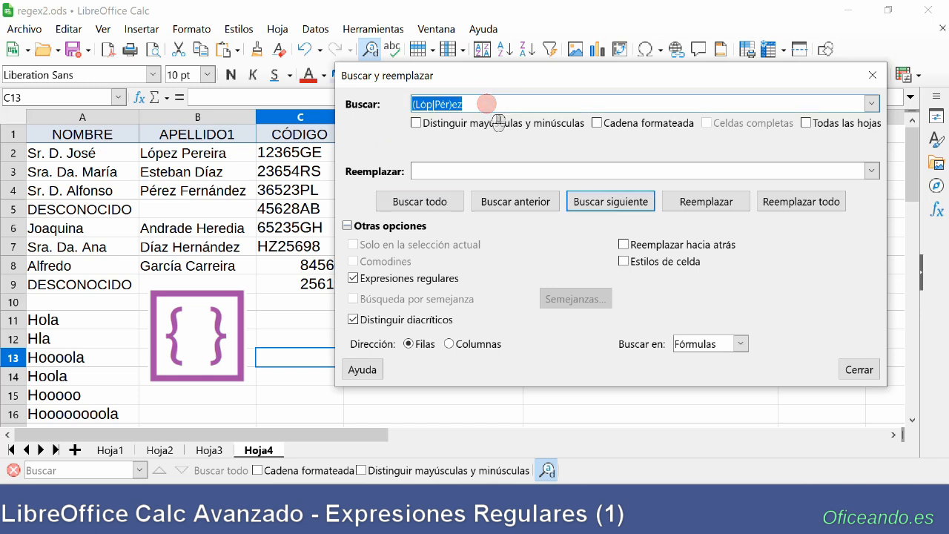
pyautogui.write('o{3}')
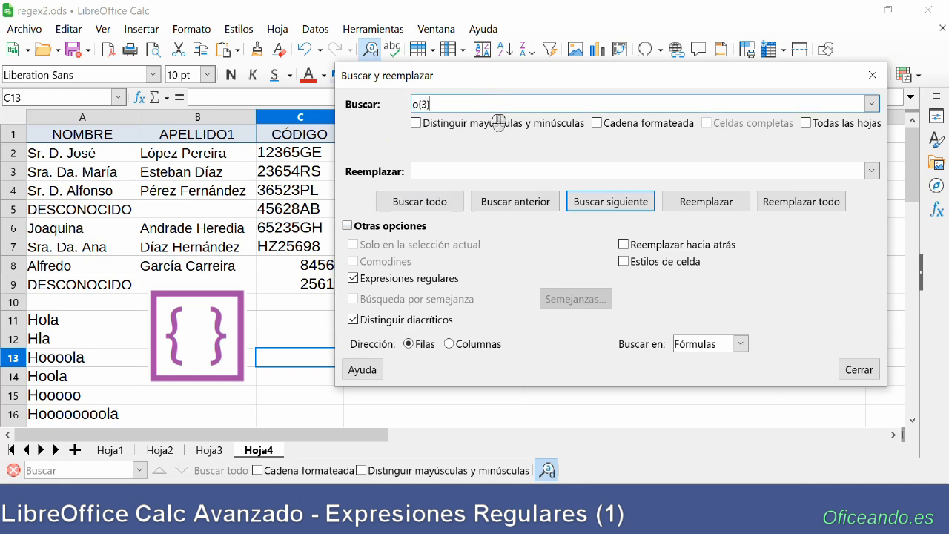
pyautogui.click(414, 208)
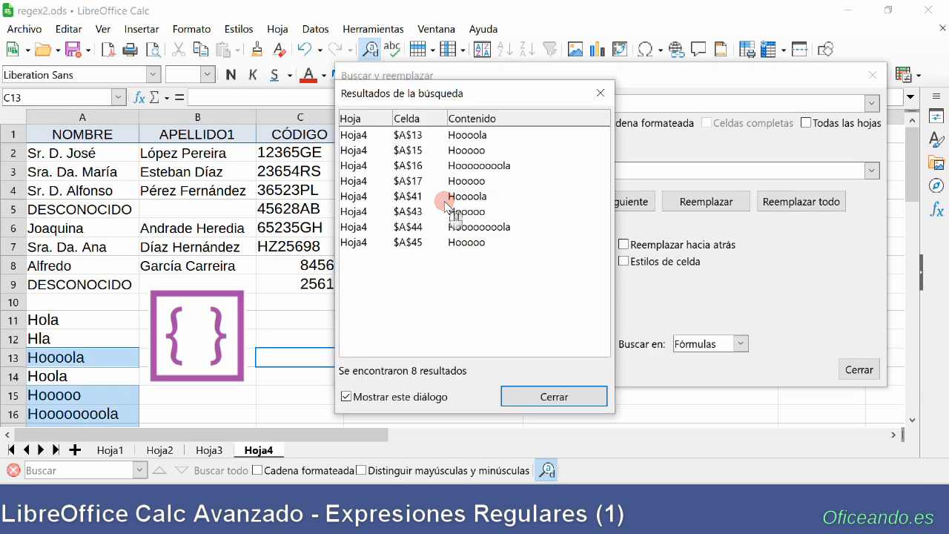
pyautogui.click(601, 93)
# Restrict the search to cells ending in three letters o, using o{3}$, find all and dismiss the results.
pyautogui.click(459, 101)
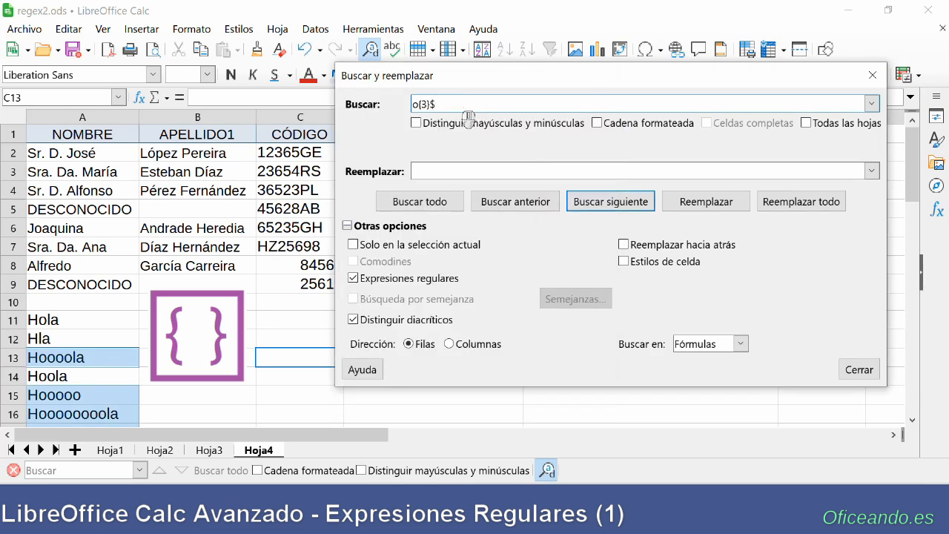
pyautogui.click(392, 205)
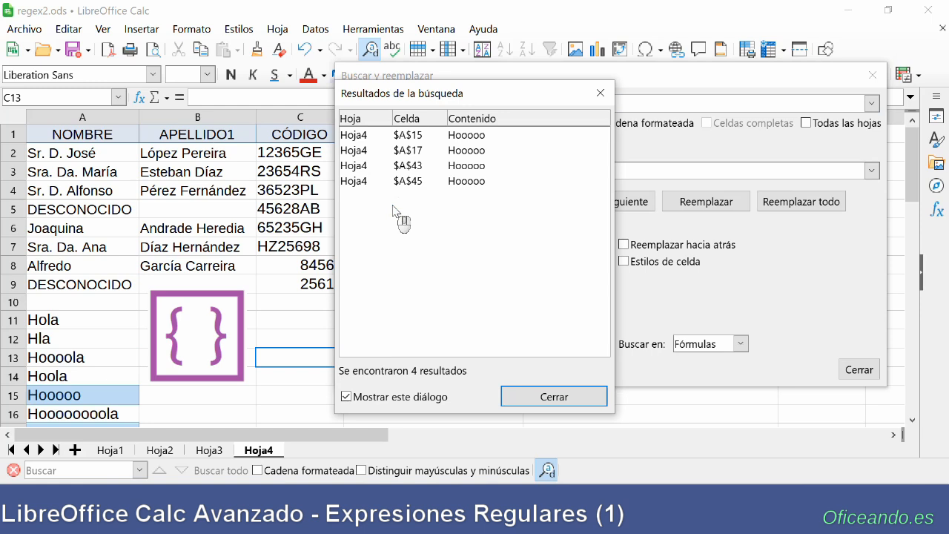
pyautogui.click(601, 93)
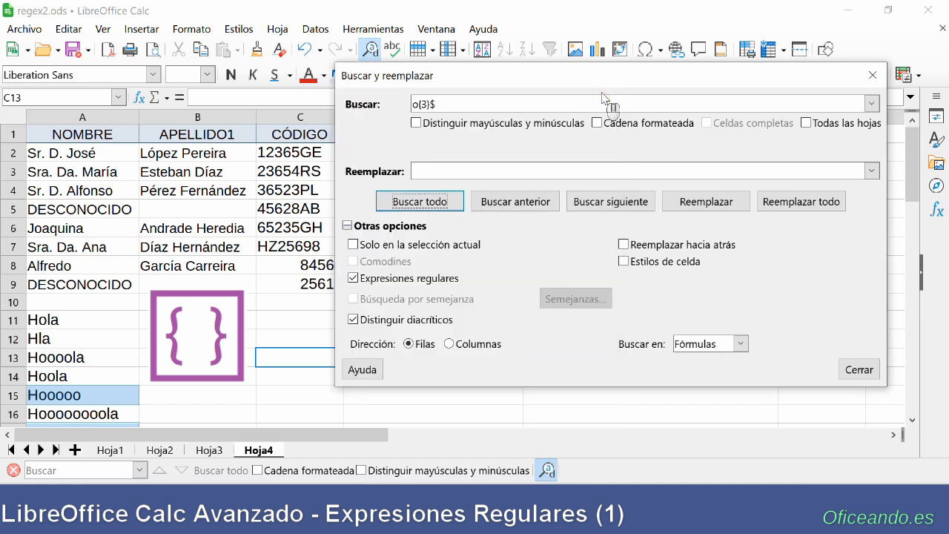
# Find all cells matching [0-9]{2}, repeat the search with [0-9]{3}, and dismiss both result lists.
pyautogui.hotkey('alt', 'b')
pyautogui.press('BackSpace')
pyautogui.write('[0-9')
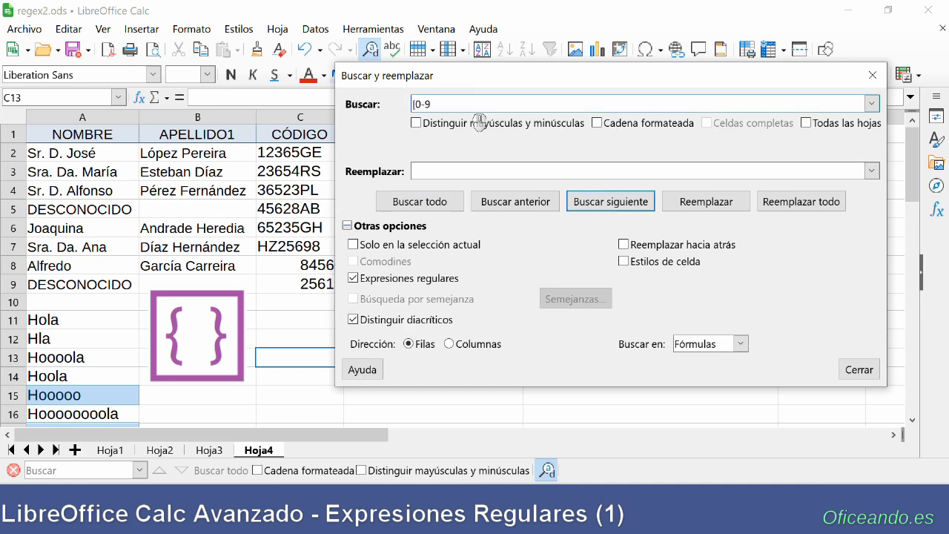
pyautogui.write(']{2}')
pyautogui.click(436, 207)
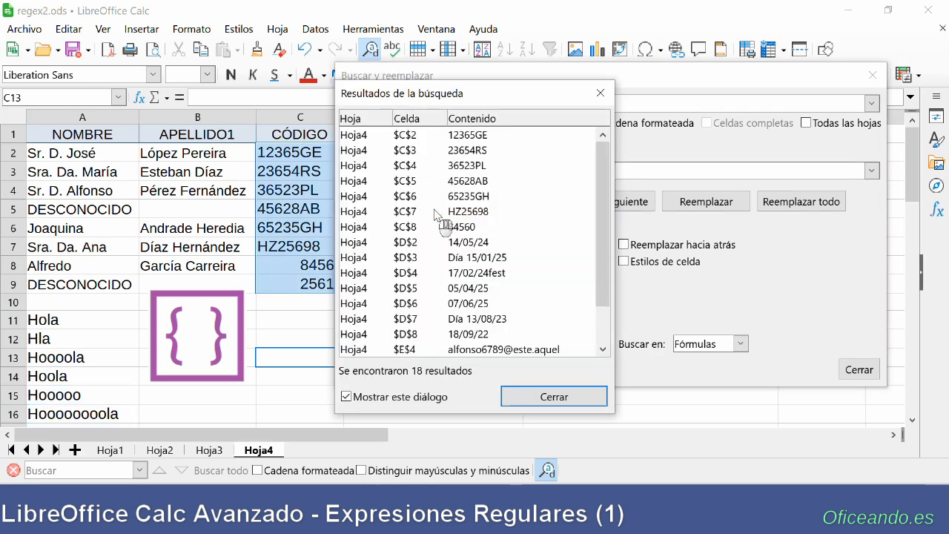
pyautogui.click(601, 93)
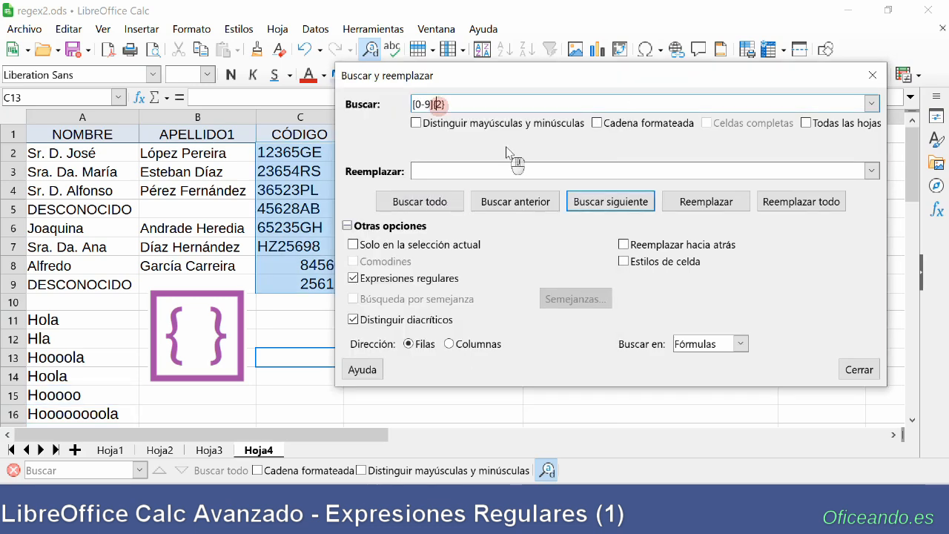
pyautogui.click(436, 201)
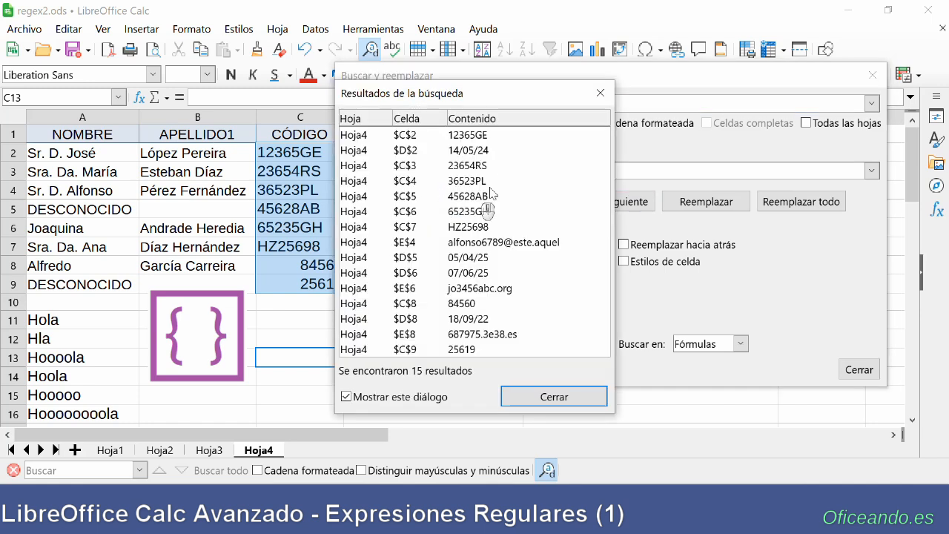
pyautogui.click(601, 93)
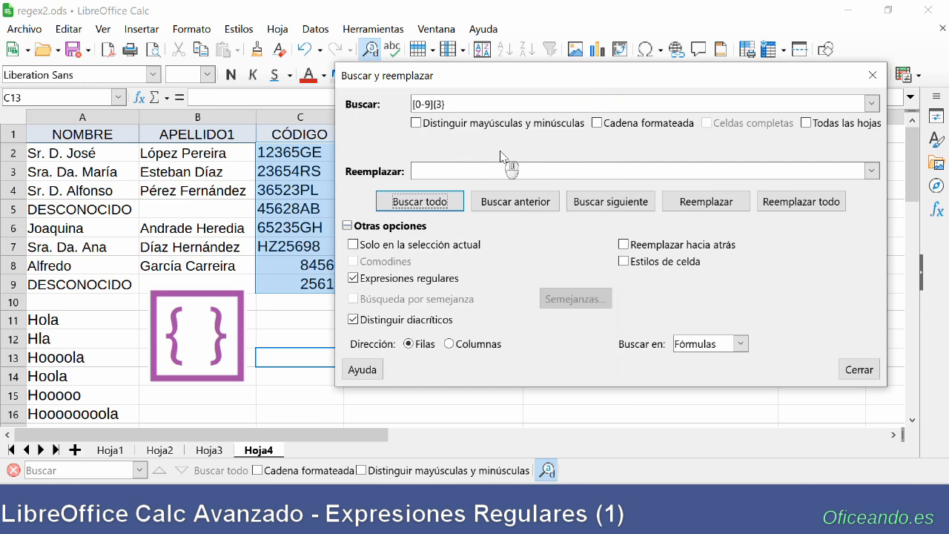
# Find all cells containing three to five consecutive digits, using the expression [0-9]{3,5}.
pyautogui.click(439, 103)
pyautogui.write(',')
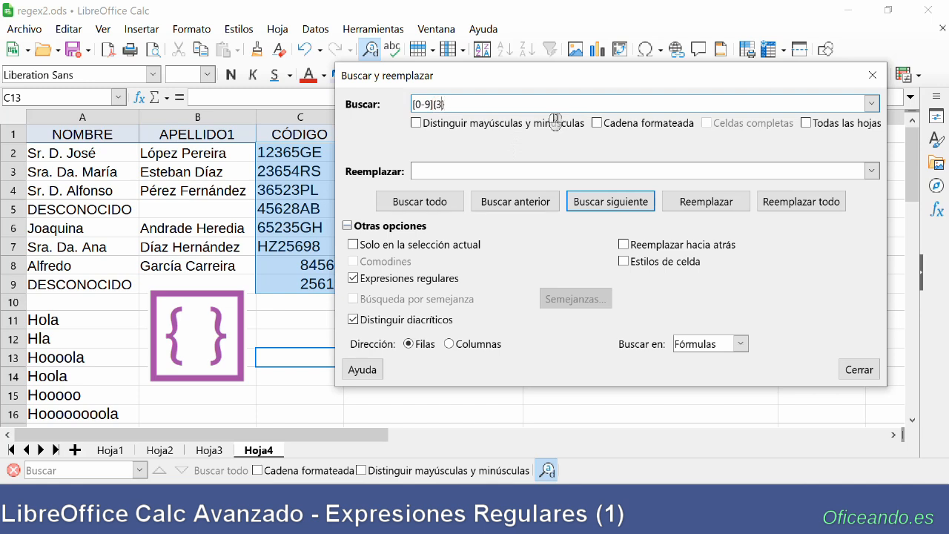
pyautogui.write('5')
pyautogui.click(430, 208)
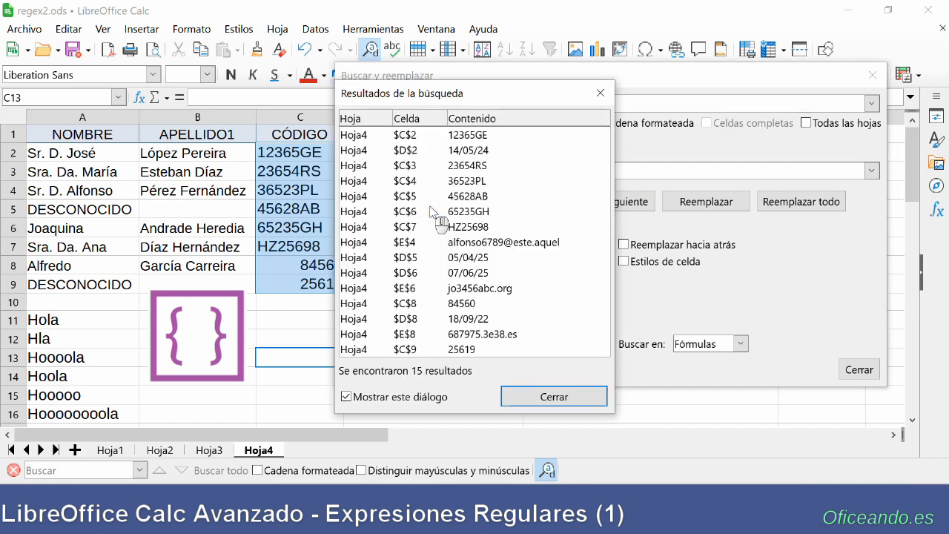
# Dismiss the open results and replace every match of Sr on the sheet with "Nombre: &".
pyautogui.click(601, 93)
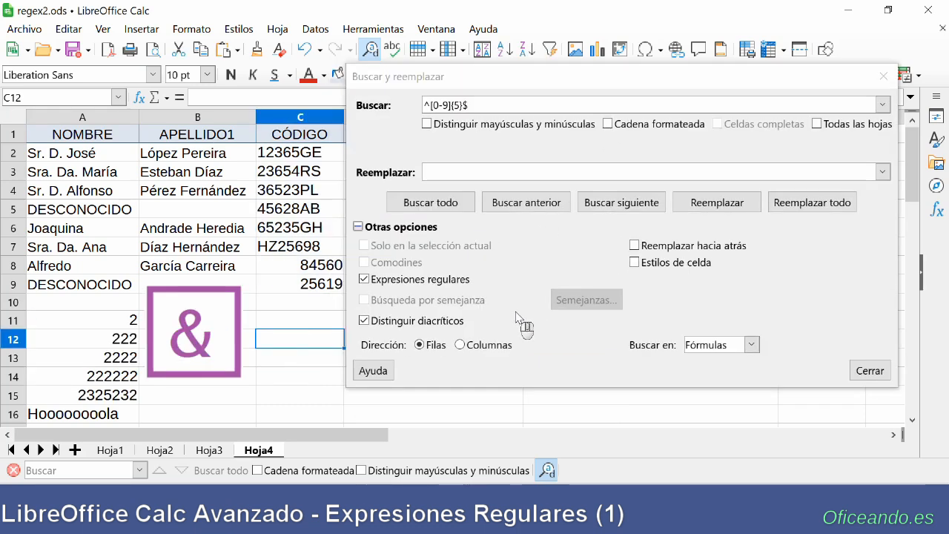
pyautogui.click(519, 315)
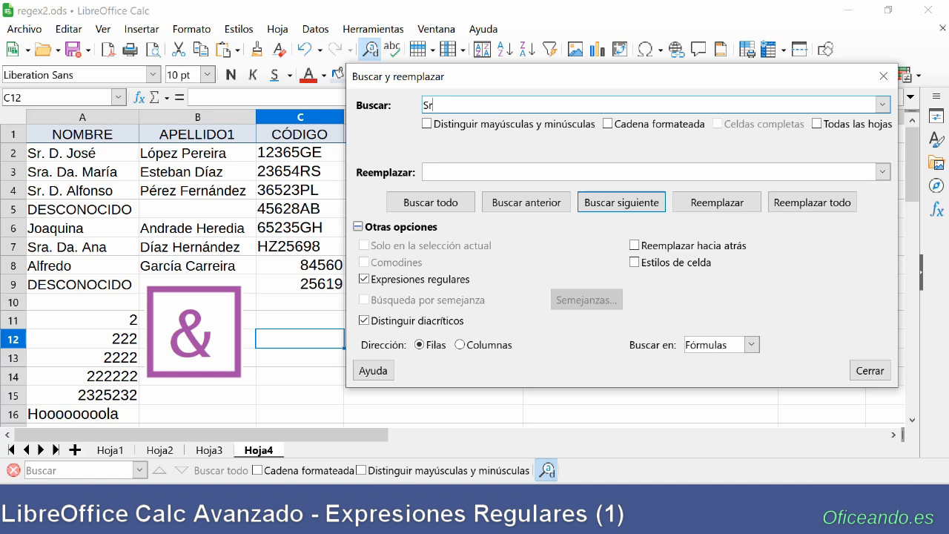
pyautogui.click(465, 170)
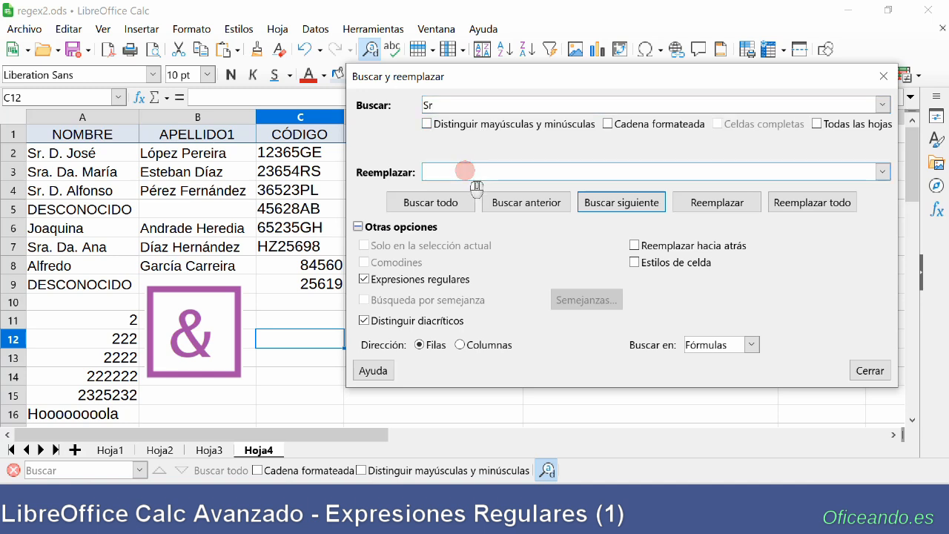
pyautogui.write('Nombre:')
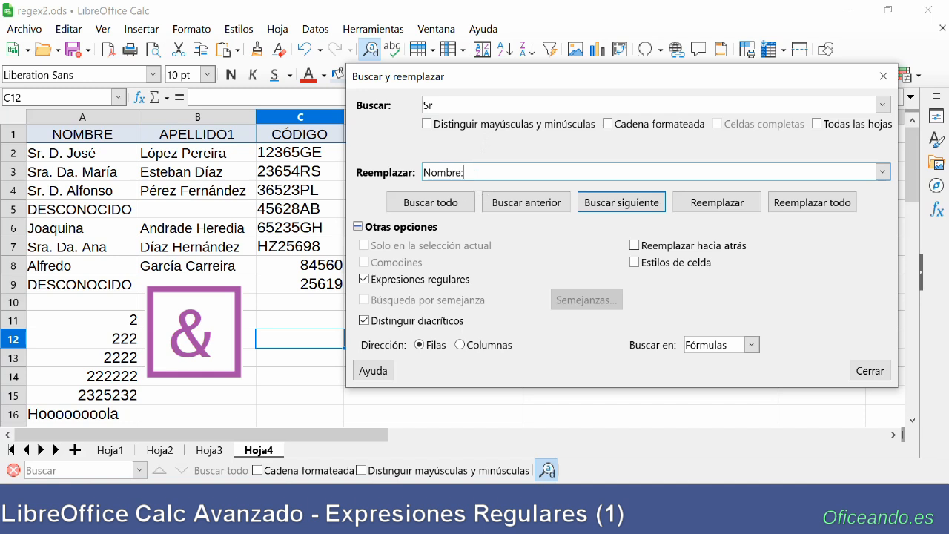
pyautogui.write(' &')
pyautogui.click(791, 211)
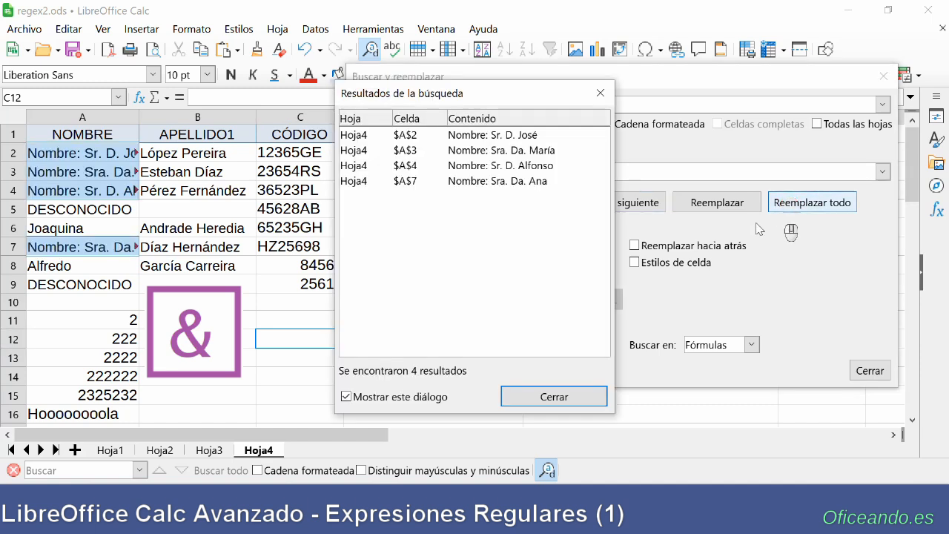
# Widen the NOMBRE column to fit its contents, dismiss the replacement results and undo the widening.
pyautogui.click(138, 116)
pyautogui.doubleClick(139, 116)
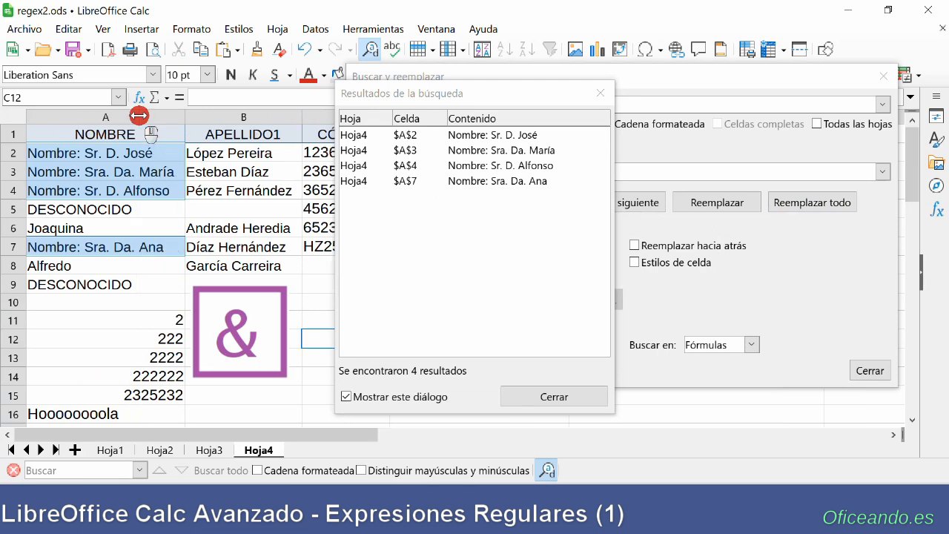
pyautogui.click(600, 95)
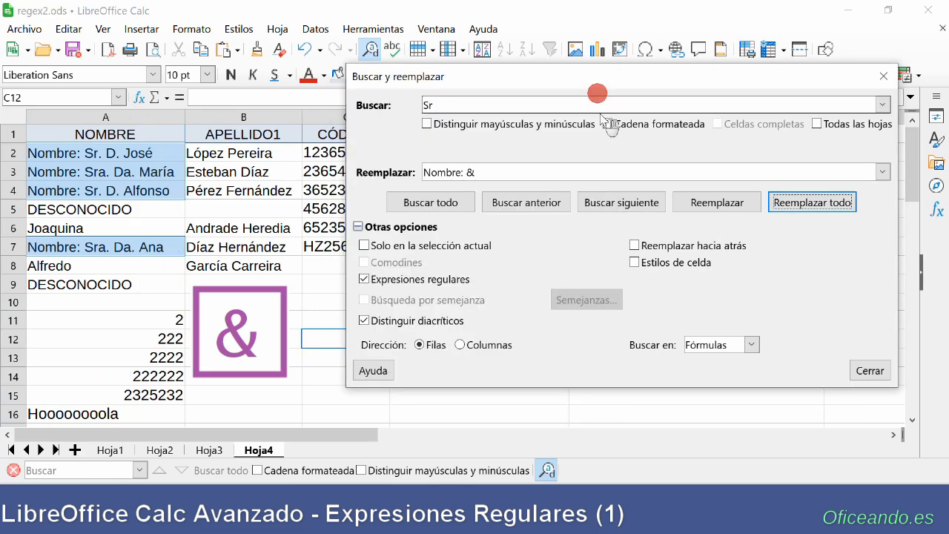
pyautogui.hotkey('ctrl', 'z')
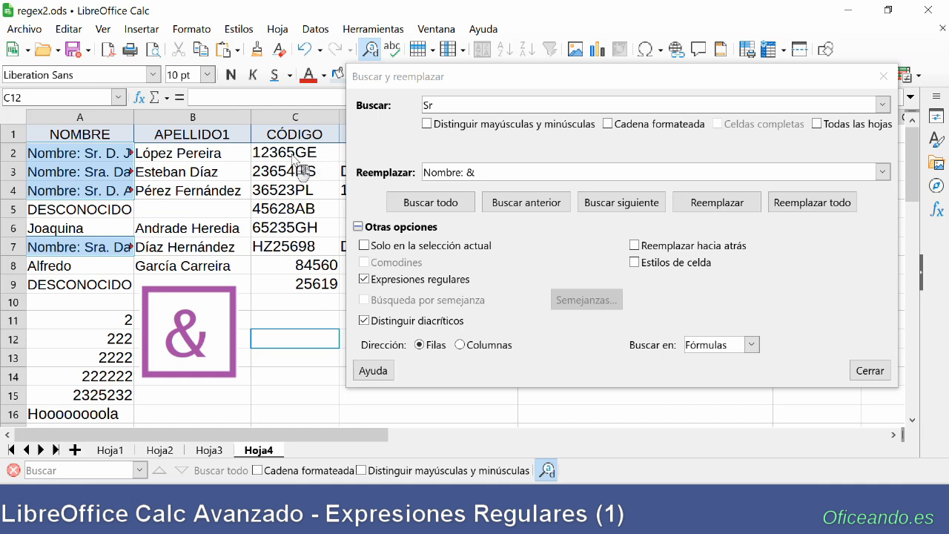
# Replace all matches of [a-z]{2} with -& only within the selected CÓDIGO column, and dismiss the results.
pyautogui.click(303, 119)
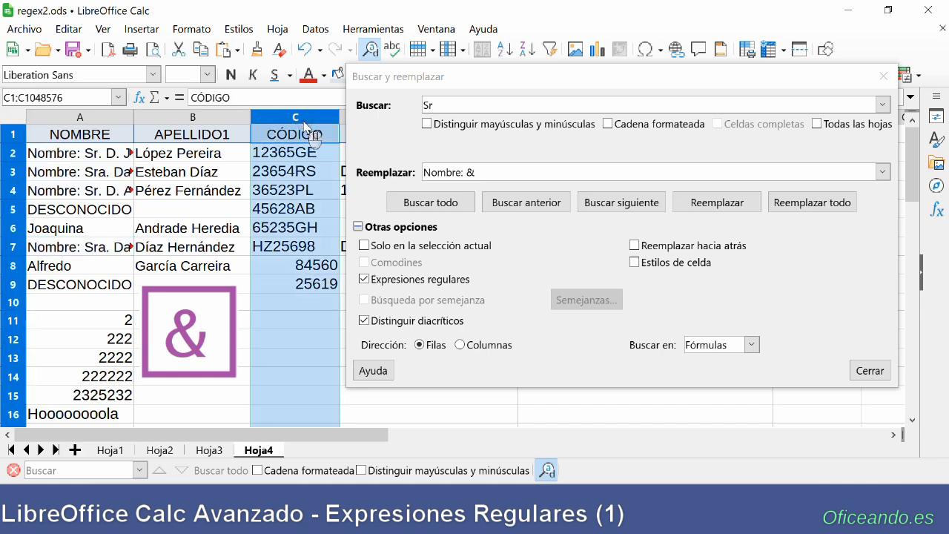
pyautogui.click(433, 104)
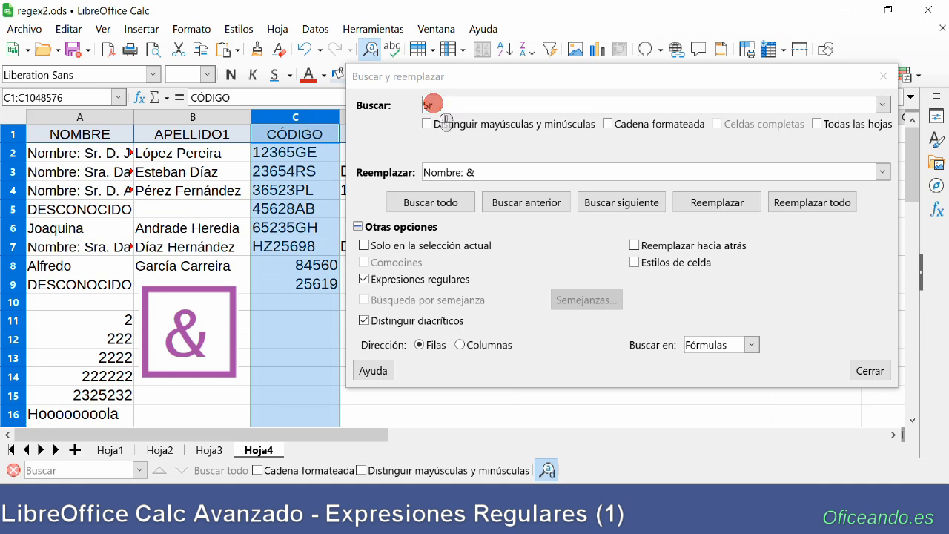
pyautogui.write('[a-z]{2}')
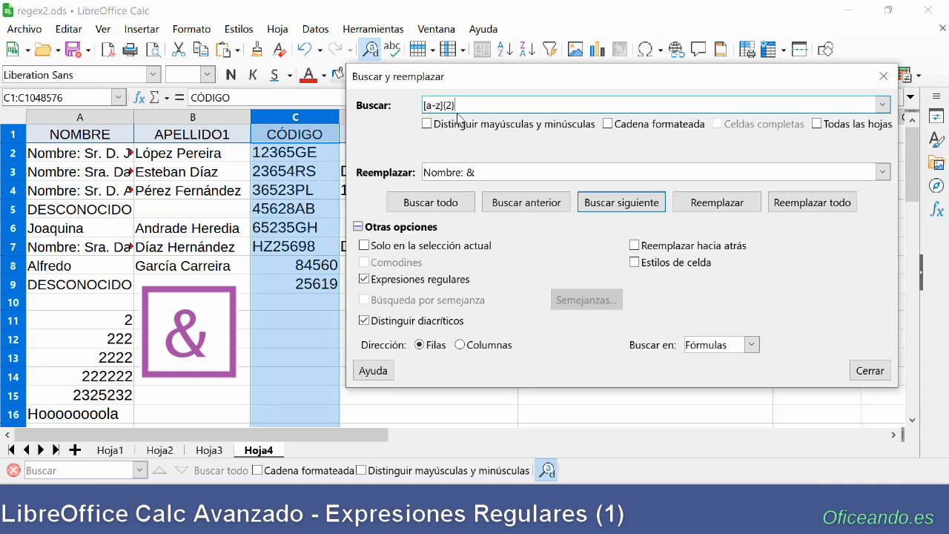
pyautogui.click(487, 172)
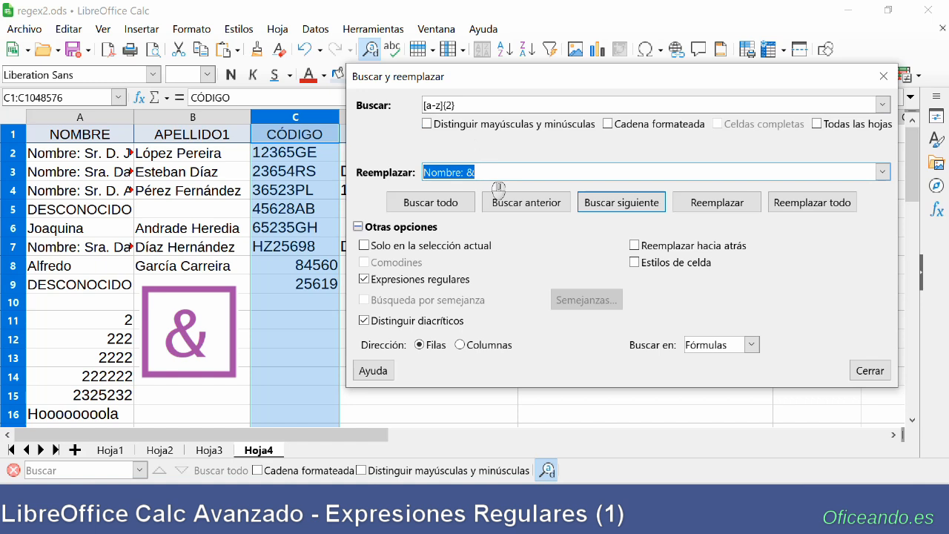
pyautogui.write('-&')
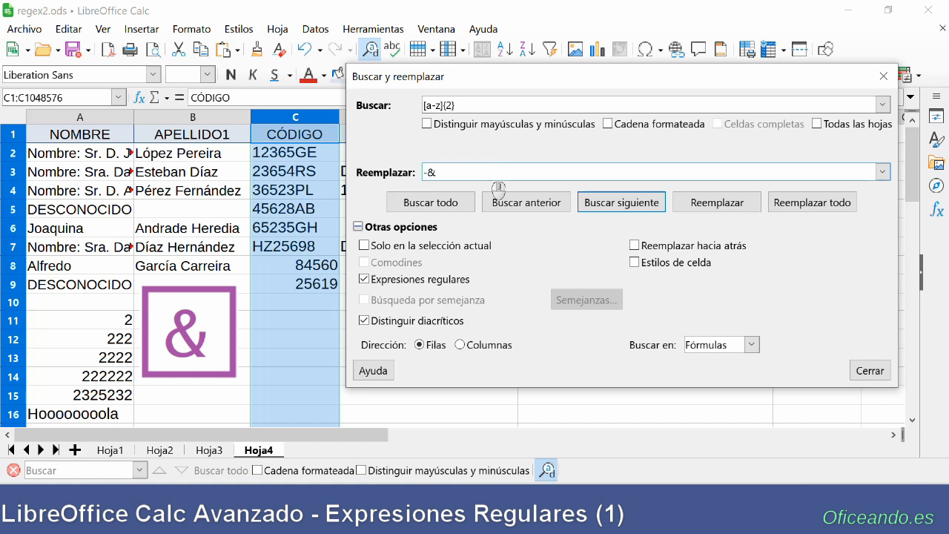
pyautogui.click(364, 245)
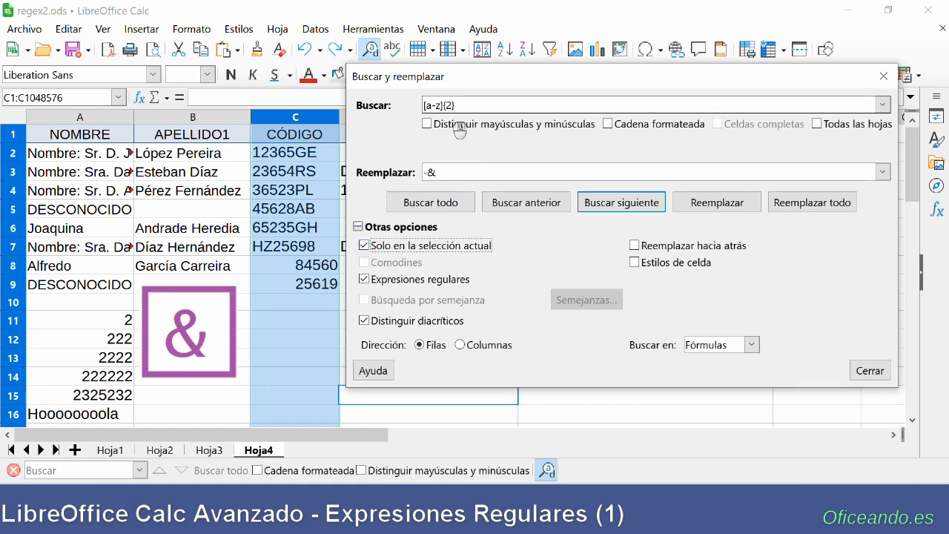
pyautogui.click(807, 204)
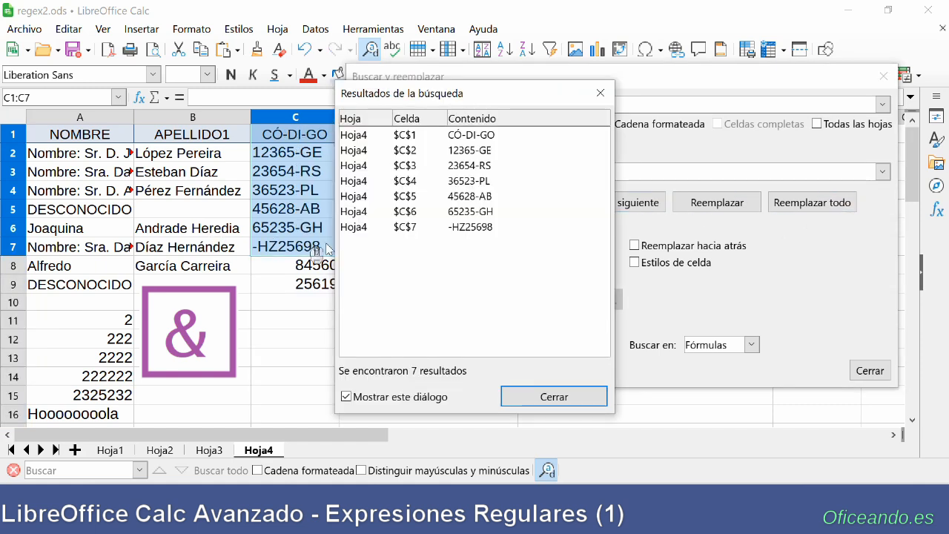
pyautogui.click(600, 93)
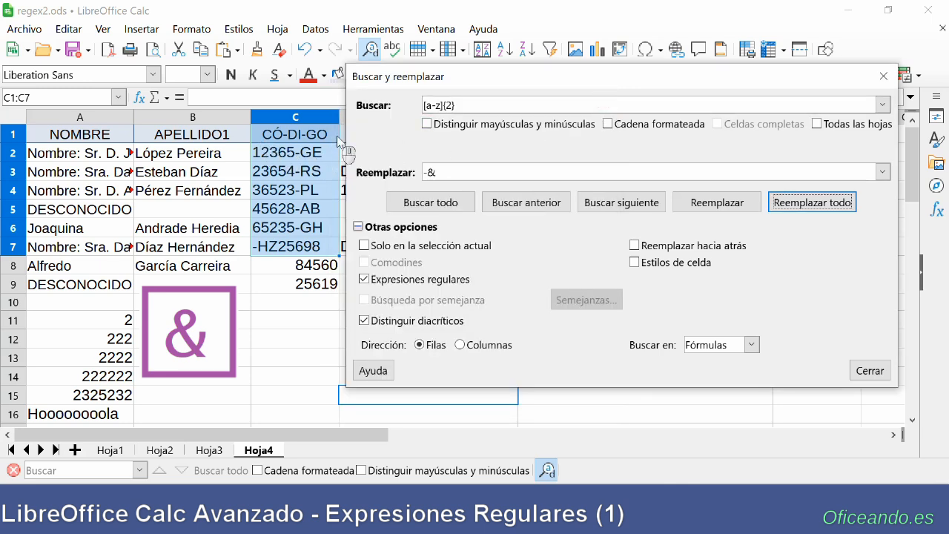
# Restore the header text in cell C1 to CÓDIGO.
pyautogui.click(288, 134)
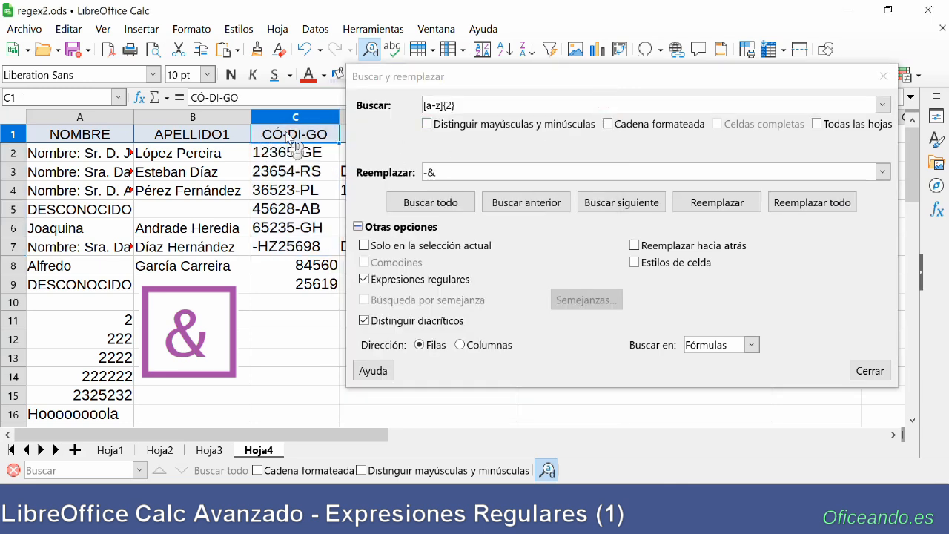
pyautogui.write('CÓDIGO')
pyautogui.press('Return')
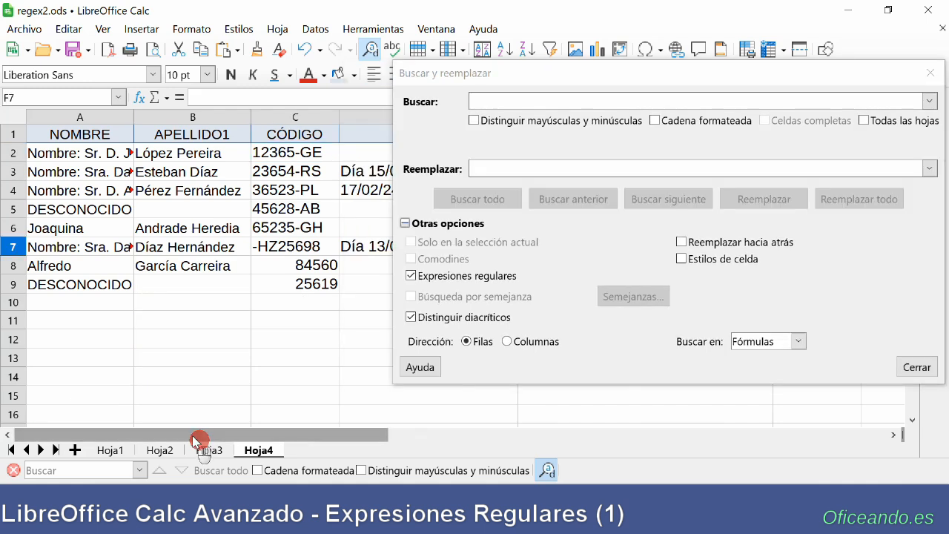
# Select the EMAIL cells E2:E14 and begin the search expression with ^[a-zA-Z0-9._%+-]+@.
pyautogui.moveTo(98, 434); pyautogui.dragTo(353, 433)
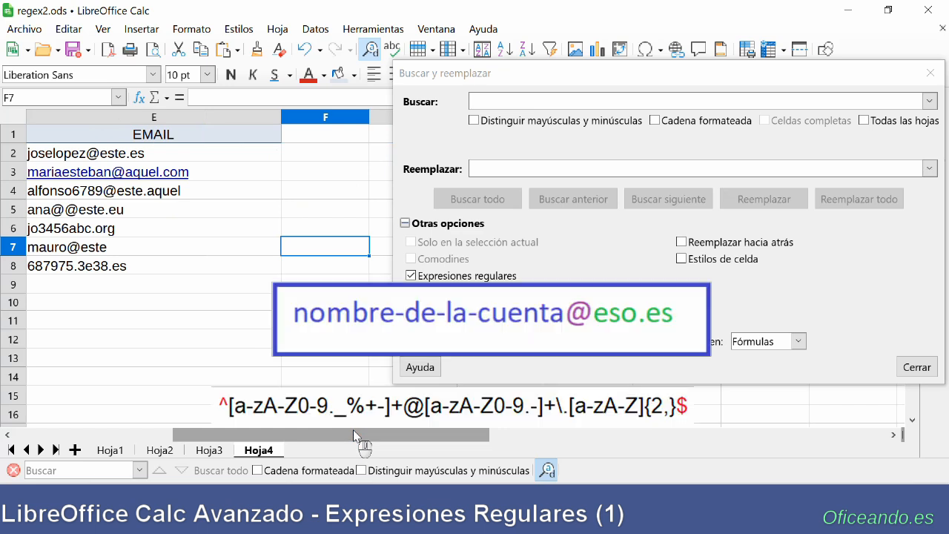
pyautogui.moveTo(134, 154); pyautogui.dragTo(119, 383)
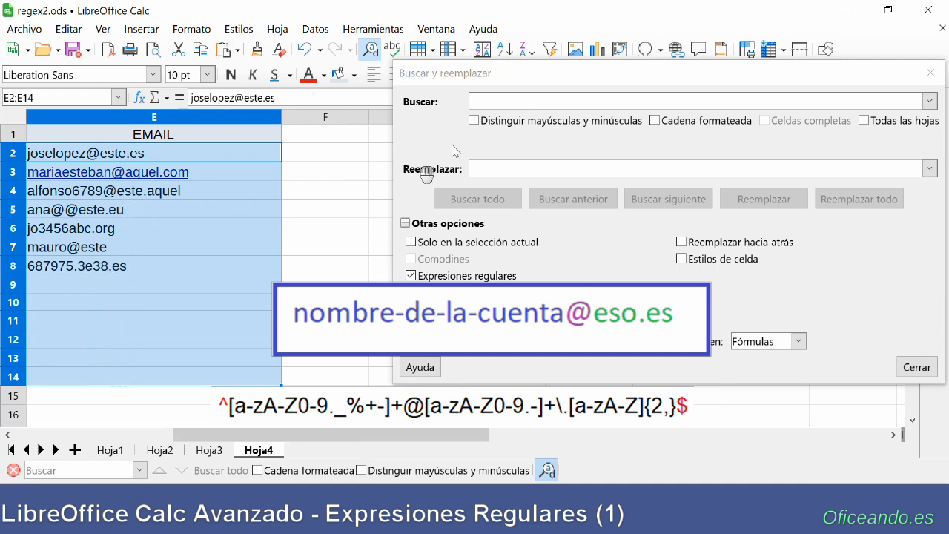
pyautogui.click(486, 100)
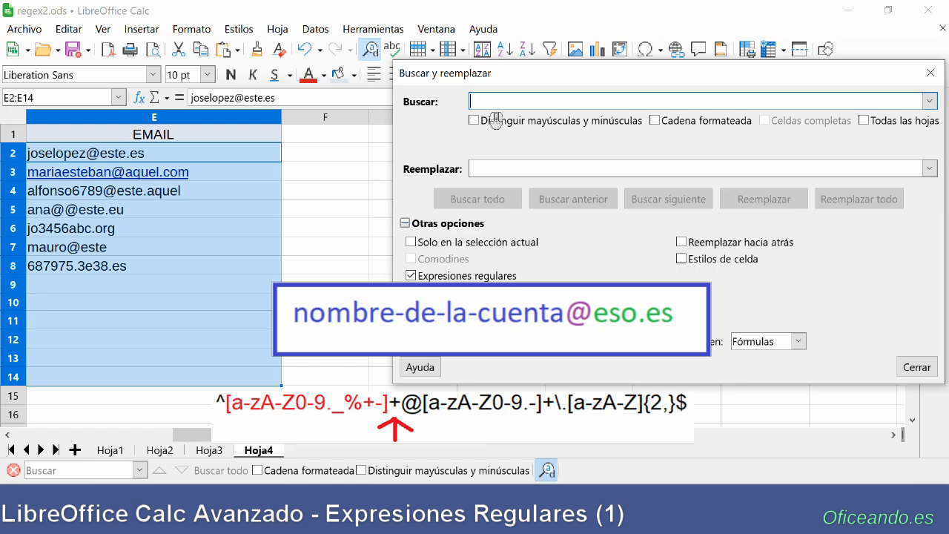
pyautogui.write('^')
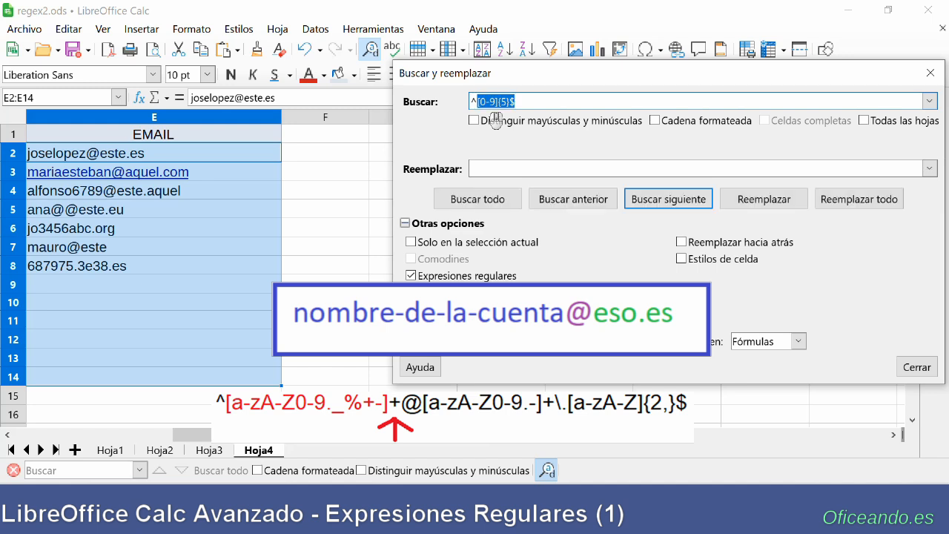
pyautogui.press('Delete')
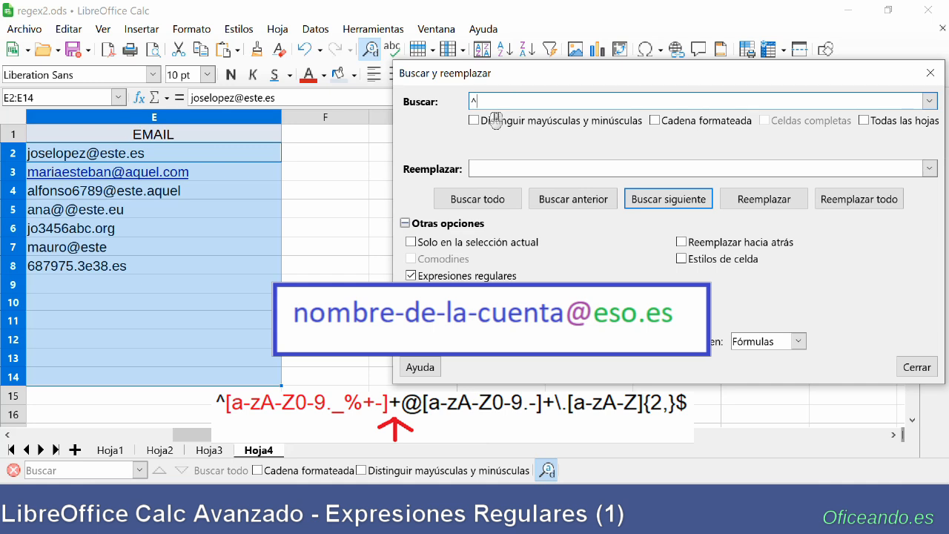
pyautogui.write('[')
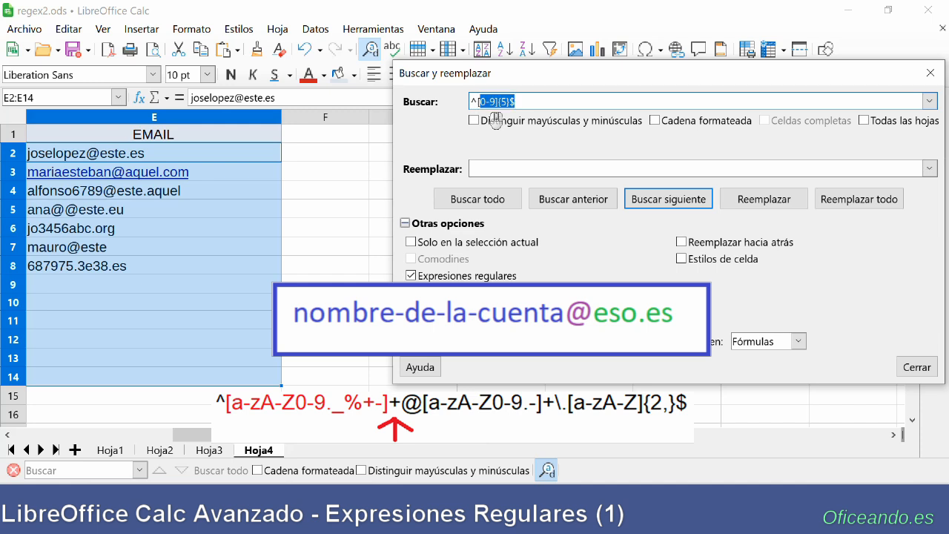
pyautogui.write('a-z')
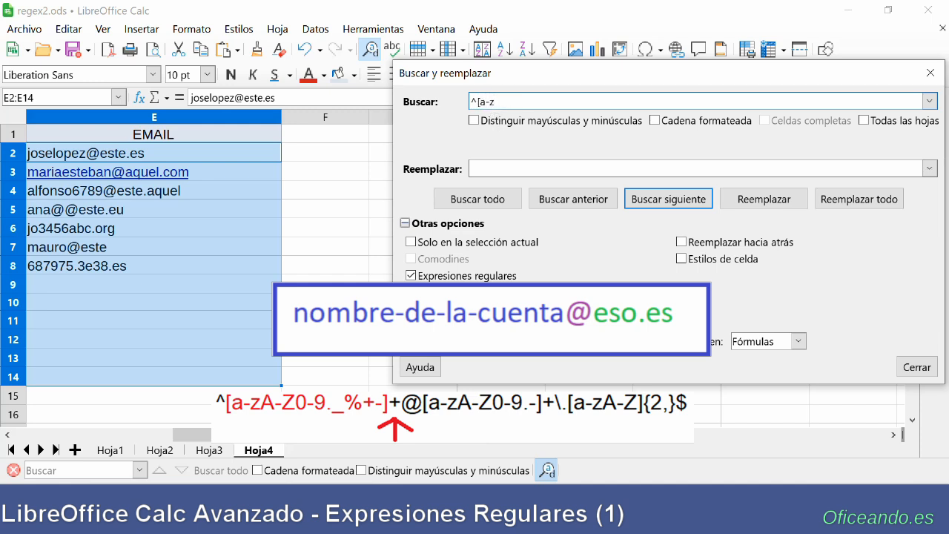
pyautogui.write('A-Z0-9')
pyautogui.write('._%+-]+@')
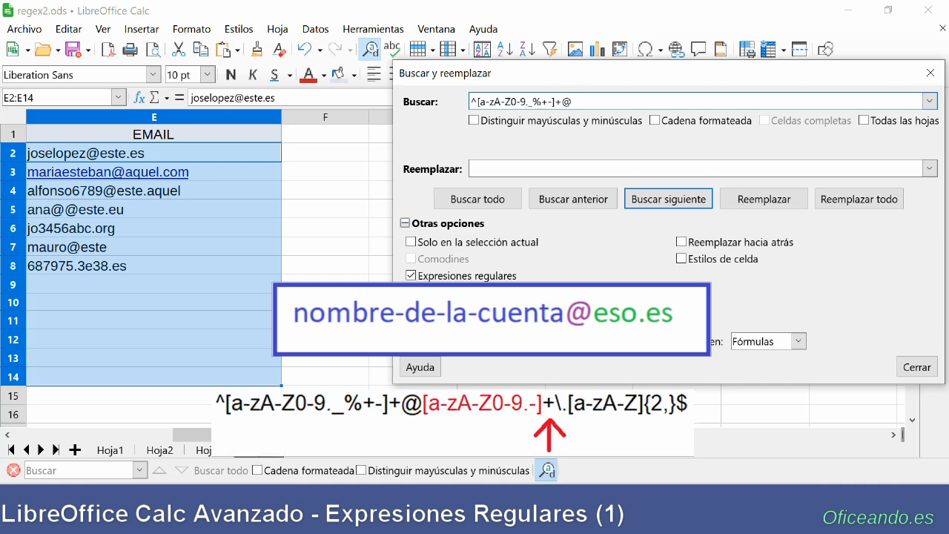
# Complete the email expression with [a-zA-Z0-9.-]+\.[a-zA-Z]{2,}$, find all matching addresses and dismiss the results.
pyautogui.write('[a-zA-Z0-9')
pyautogui.write('-zA-Z0-9.-')
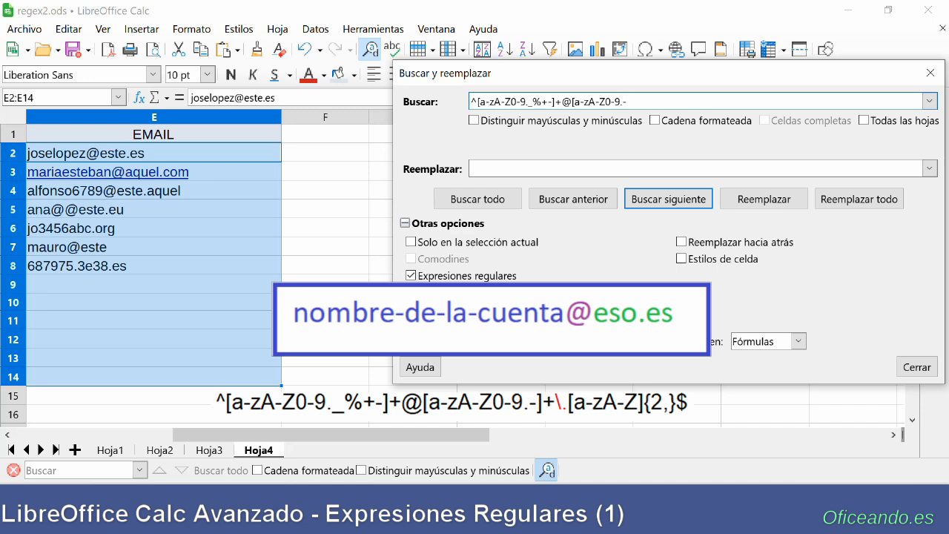
pyautogui.write(']+\\.')
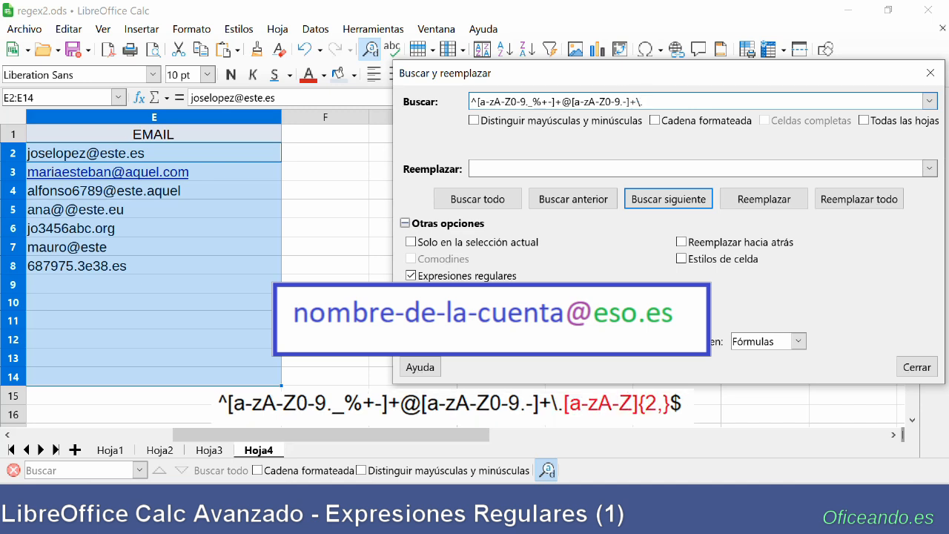
pyautogui.write('[a-zA-Z]{2,}$')
pyautogui.click(475, 202)
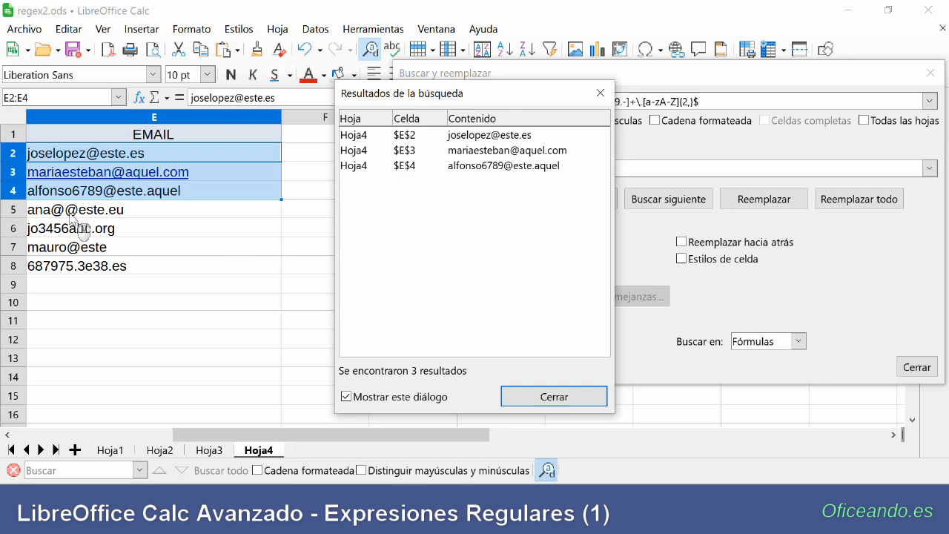
pyautogui.click(600, 92)
# Find all dates within FECHA cells D2:D13 matching ^[0-9]{1,2}/[0-9]{1,2}/[0-9]{2,4}$, and dismiss the results.
pyautogui.moveTo(367, 435); pyautogui.dragTo(318, 444)
pyautogui.moveTo(210, 156); pyautogui.dragTo(208, 364)
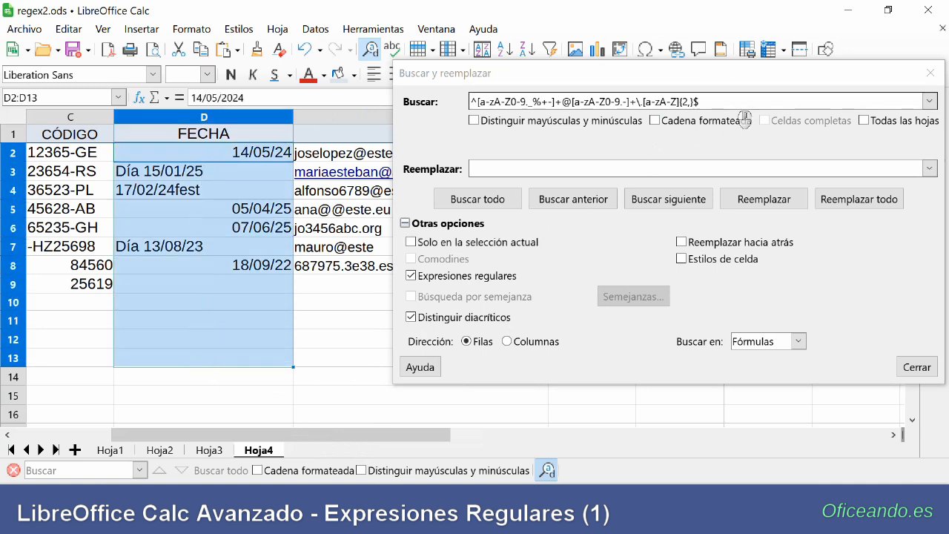
pyautogui.click(733, 101)
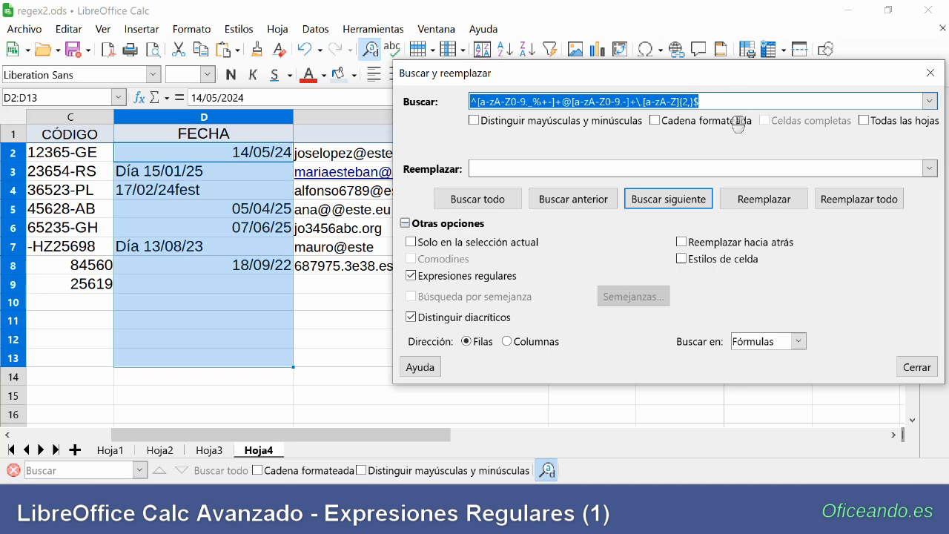
pyautogui.write('^[0-9]{1,2')
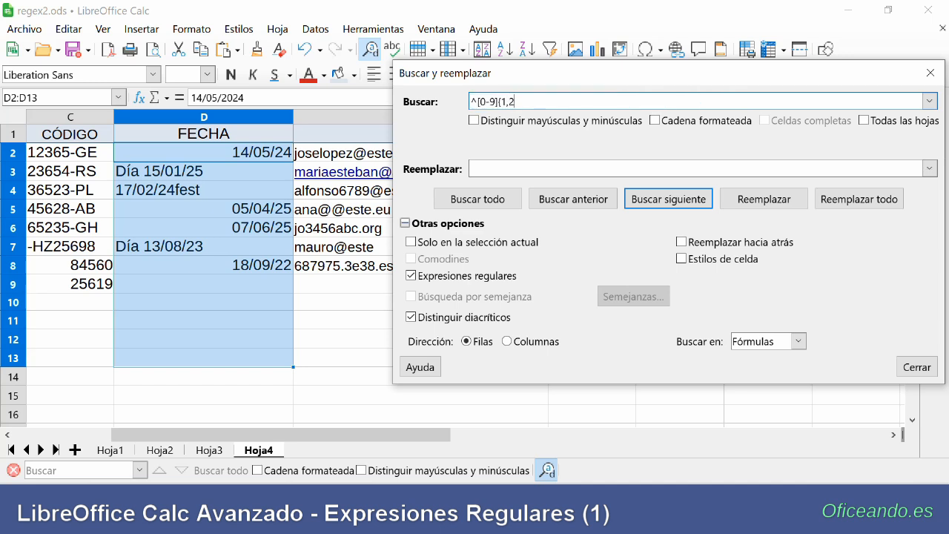
pyautogui.write('}/[0-9]{1,2}//[0-9]{2,4')
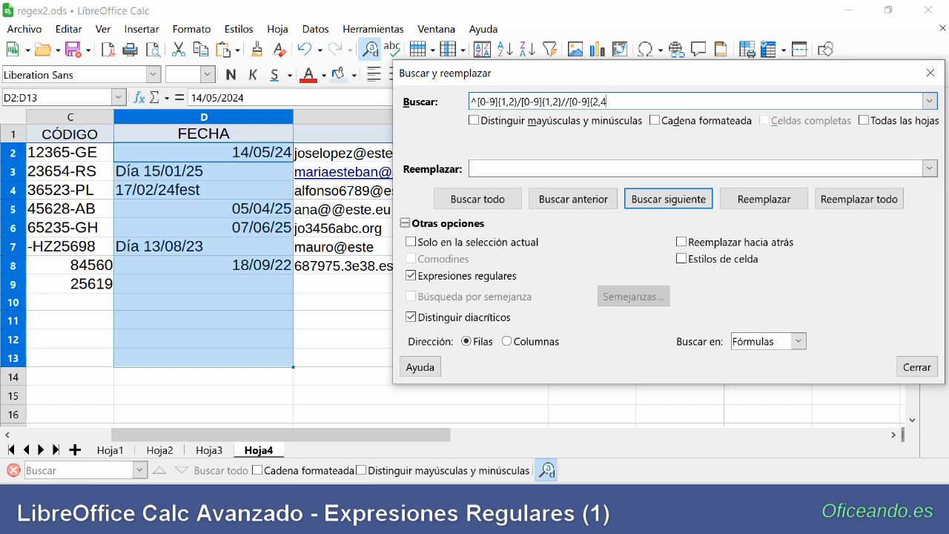
pyautogui.write('}')
pyautogui.write('$')
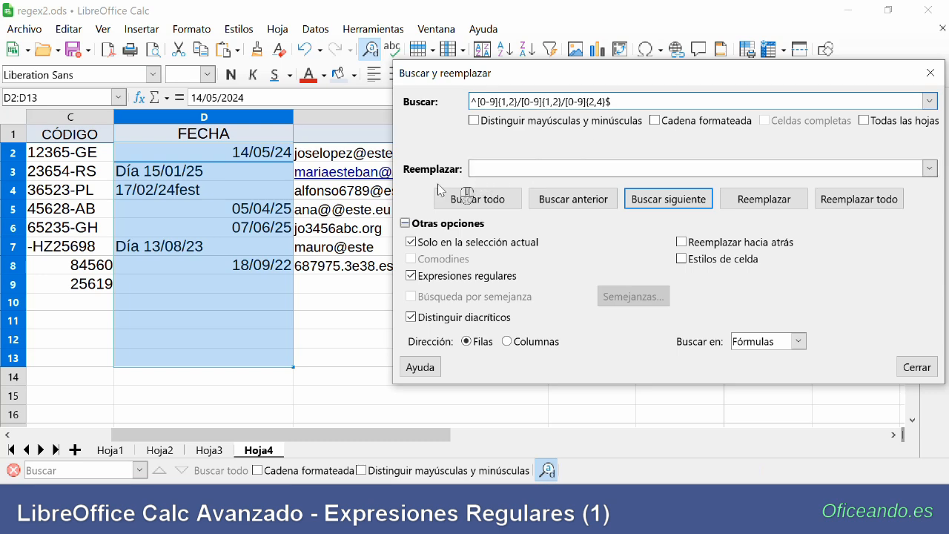
pyautogui.click(466, 199)
pyautogui.click(601, 93)
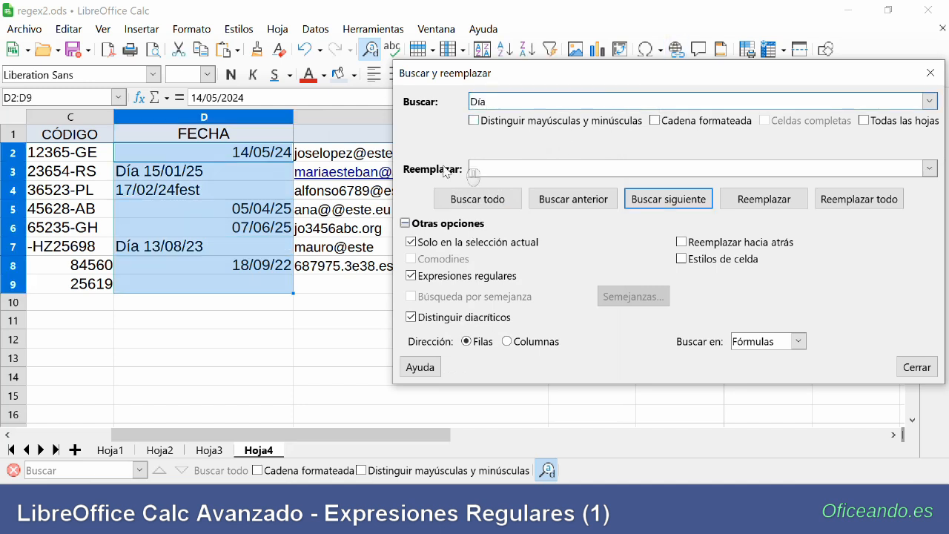
# Replace all occurrences of Día and fest in the FECHA cells with nothing, reselecting D2:D8 for fest, and dismiss the results.
pyautogui.click(854, 205)
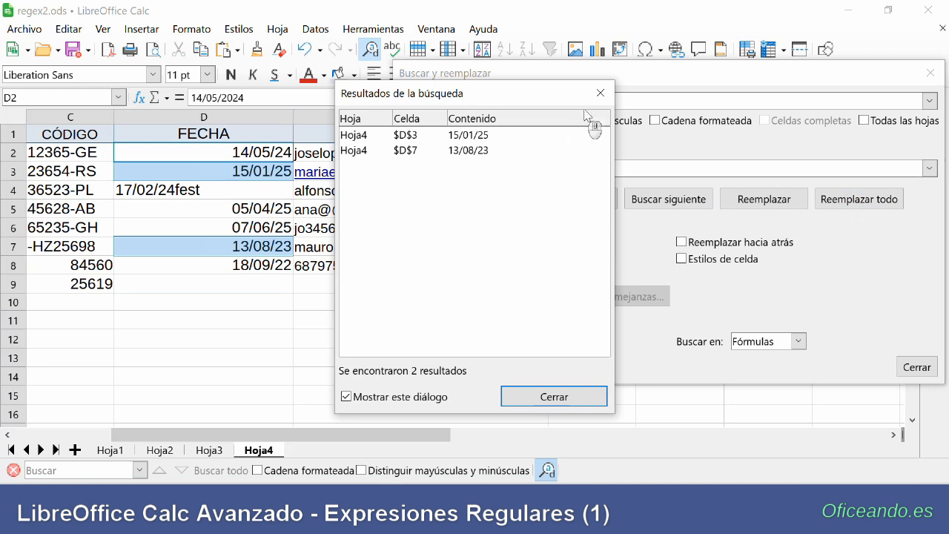
pyautogui.click(600, 95)
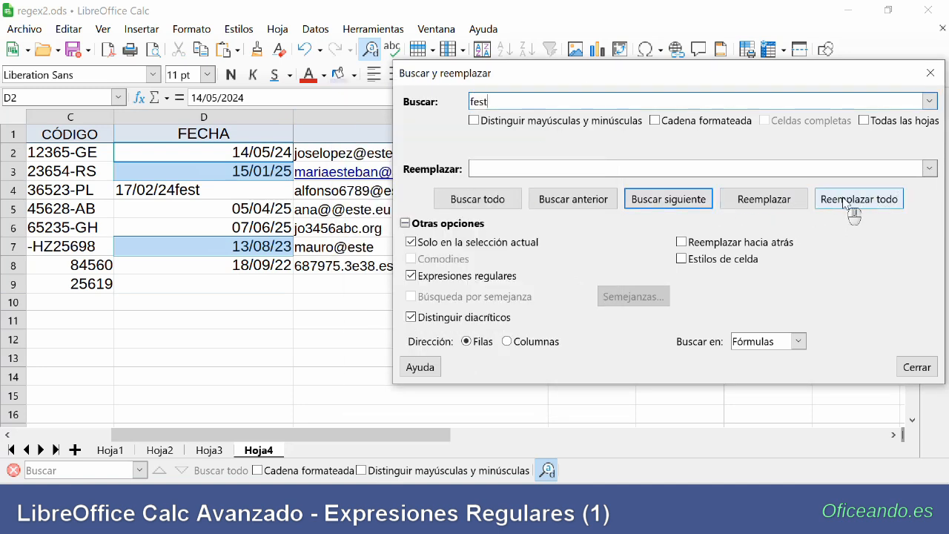
pyautogui.click(845, 202)
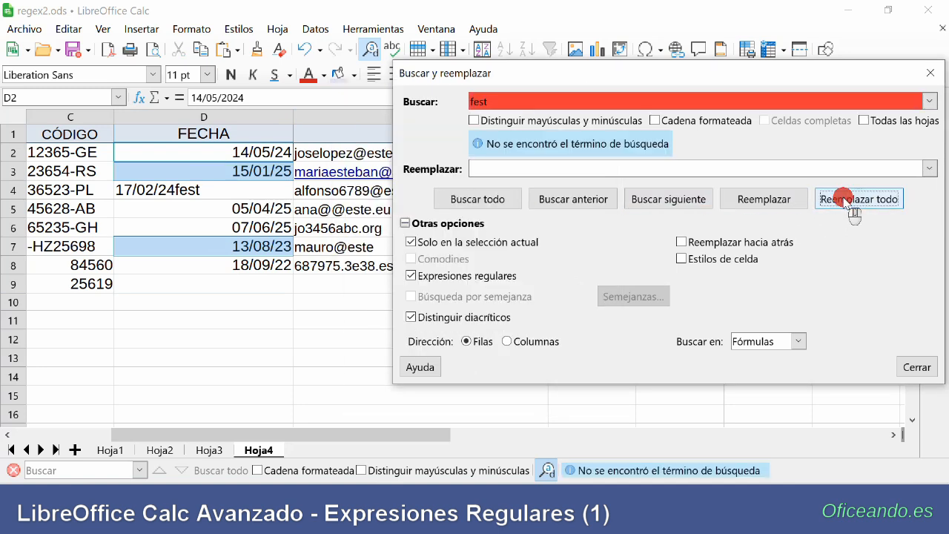
pyautogui.click(846, 201)
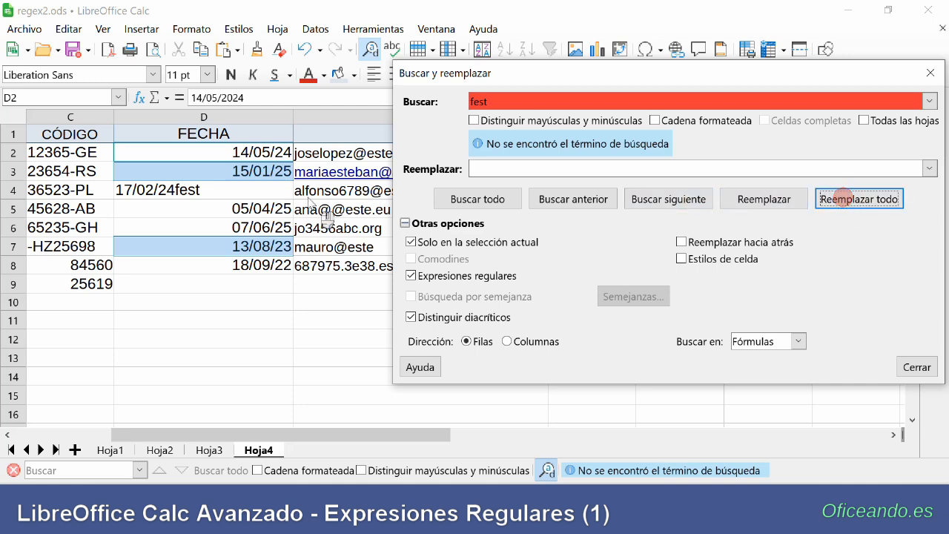
pyautogui.moveTo(254, 147); pyautogui.dragTo(259, 272)
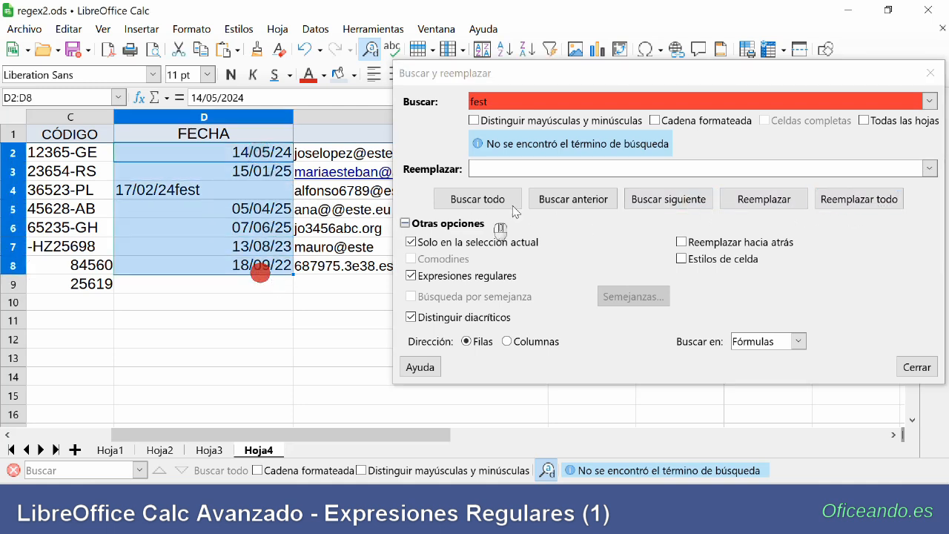
pyautogui.click(859, 206)
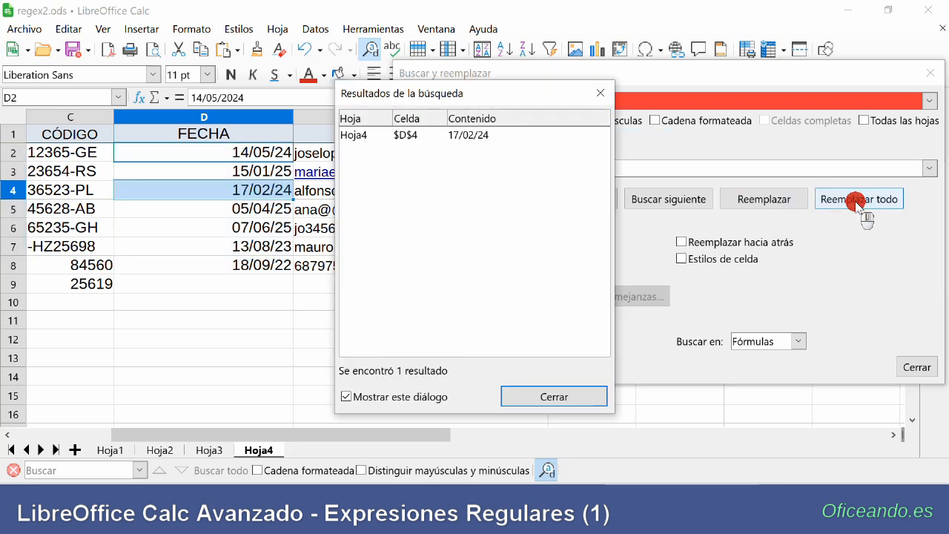
pyautogui.click(602, 94)
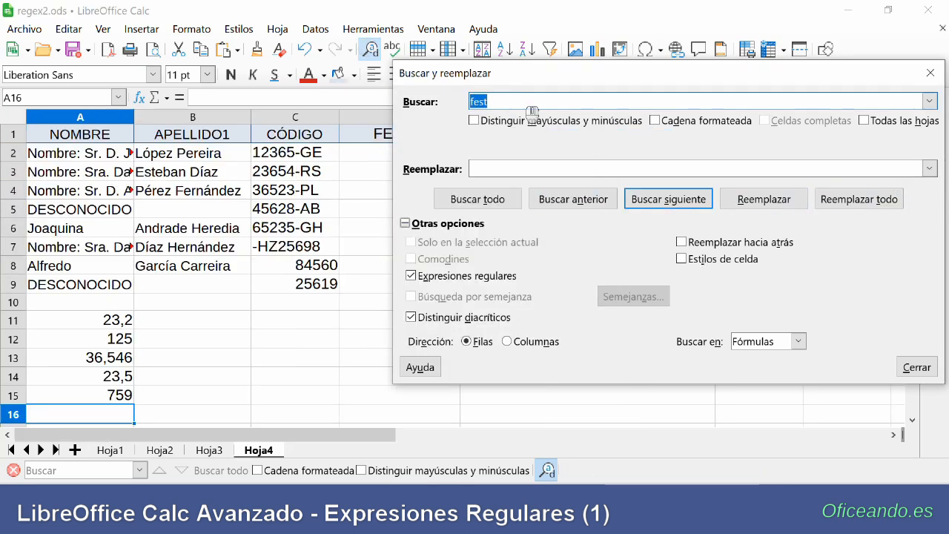
# Find all cells on Hoja4 matching the decimal-number expression ^[0-9]+[,.][0-9]+ and dismiss the results.
pyautogui.press('Down')
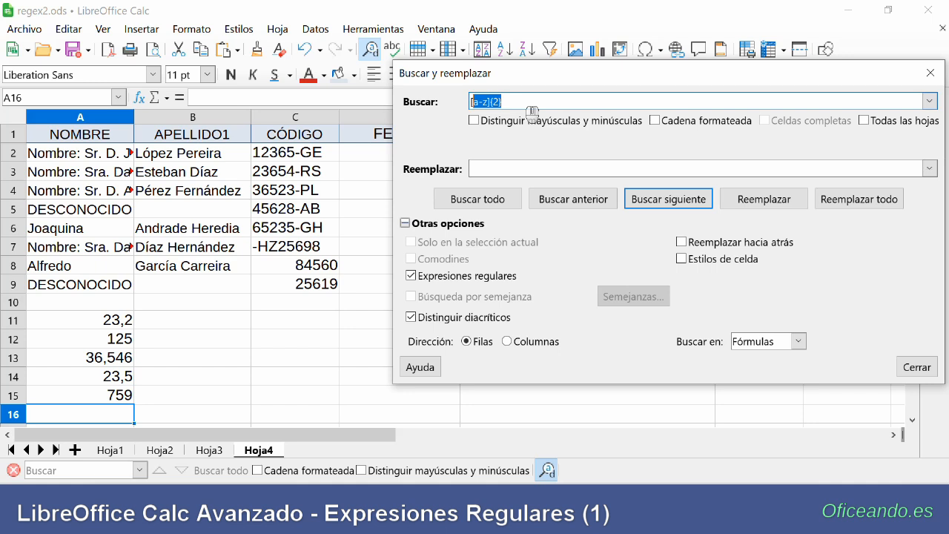
pyautogui.press('Down')
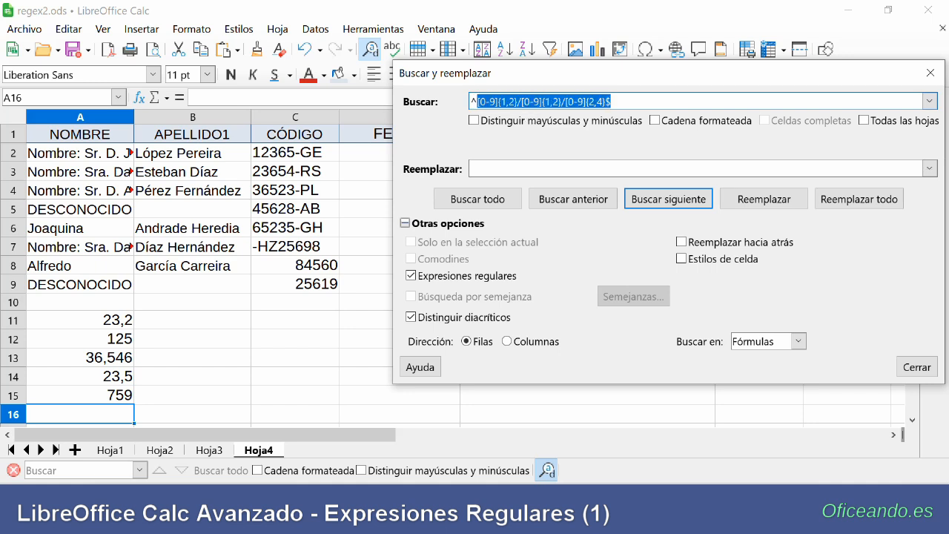
pyautogui.write('[0-9]+[,.')
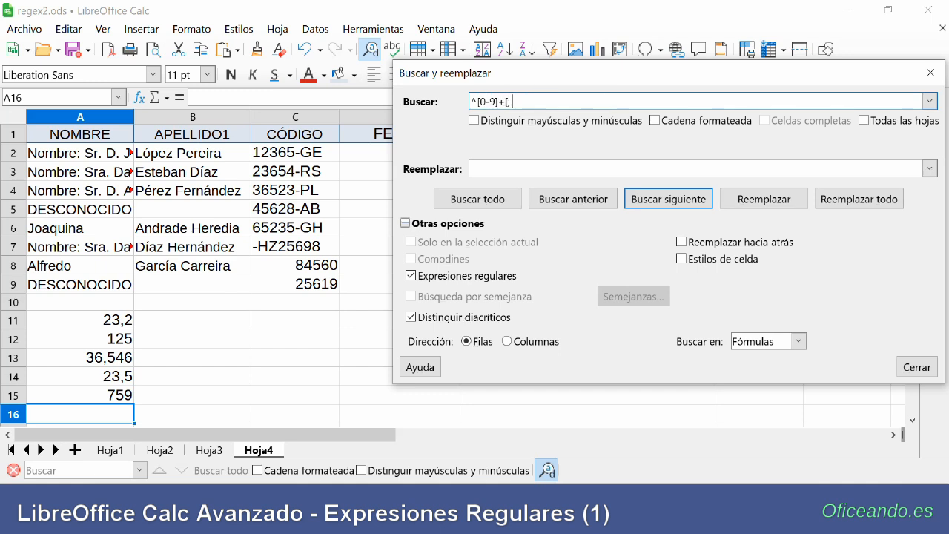
pyautogui.write(']')
pyautogui.write('[0-9]')
pyautogui.click(483, 206)
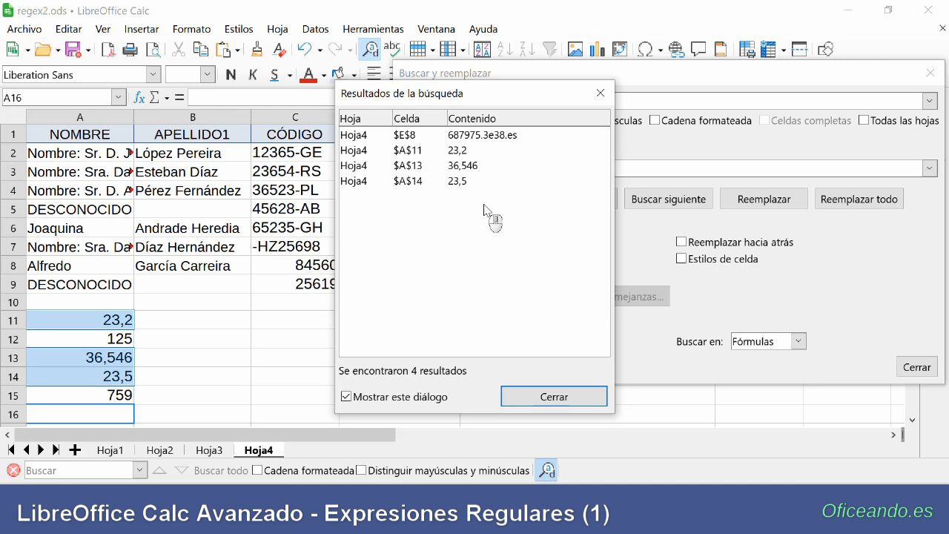
pyautogui.click(572, 398)
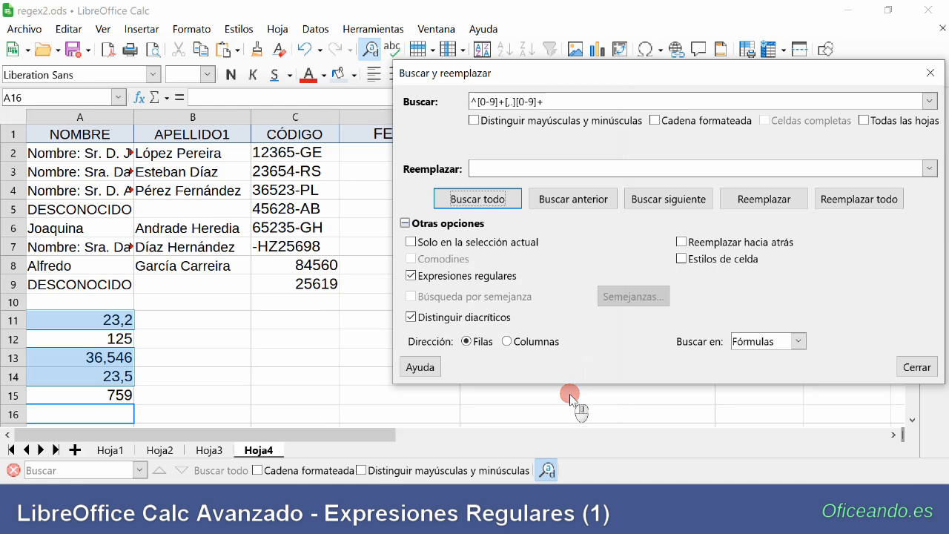
# Close Find and Replace, select the matched EMAIL cell E8, and clear the match highlighting by selecting empty cell E12.
pyautogui.click(930, 72)
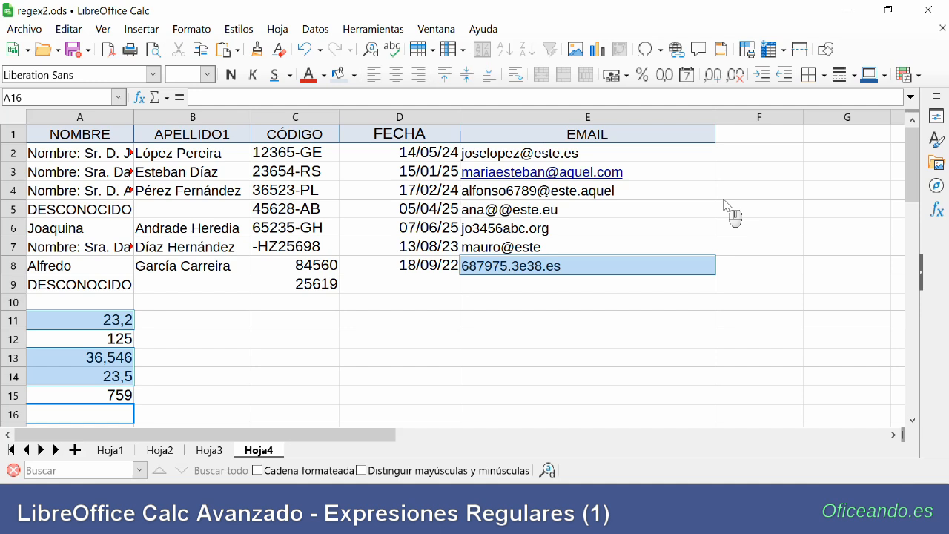
pyautogui.click(702, 266)
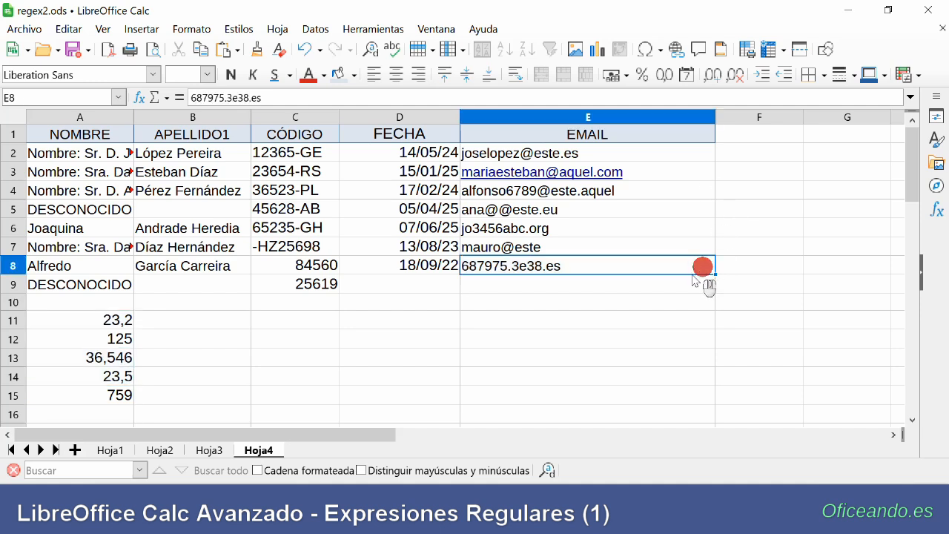
pyautogui.click(524, 338)
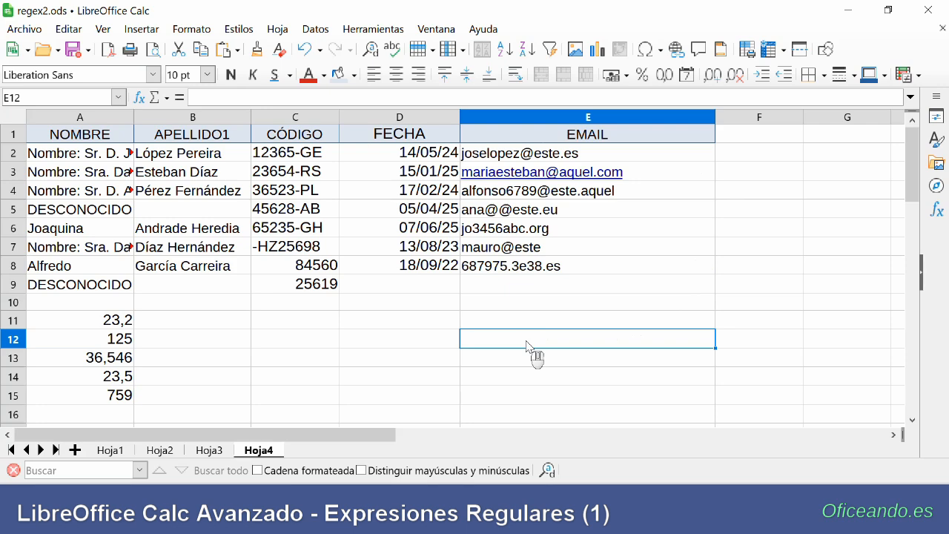